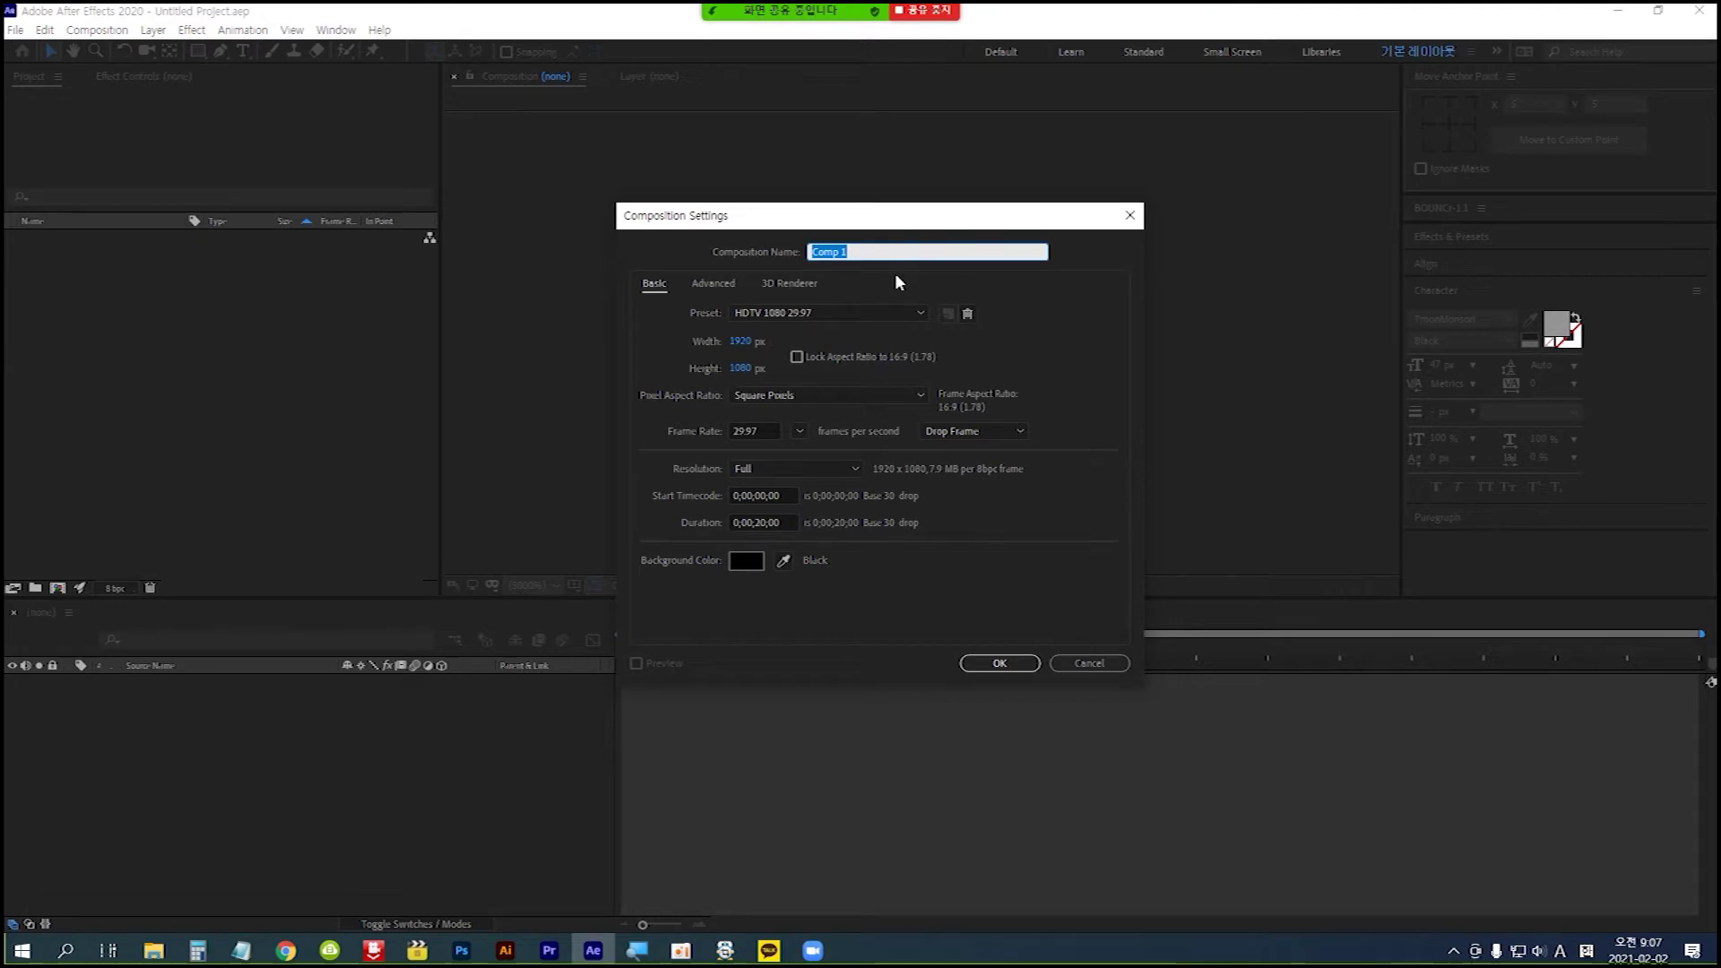
# - Create an HDTV 1080 29.97 composition named "꽃잎 떨어지는 효과" with a duration of 20 seconds
pyautogui.press('Hangul')
pyautogui.write('ㅋ')
pyautogui.write('꽃잎')
pyautogui.write(' 떨어지')
pyautogui.write('는 효과')
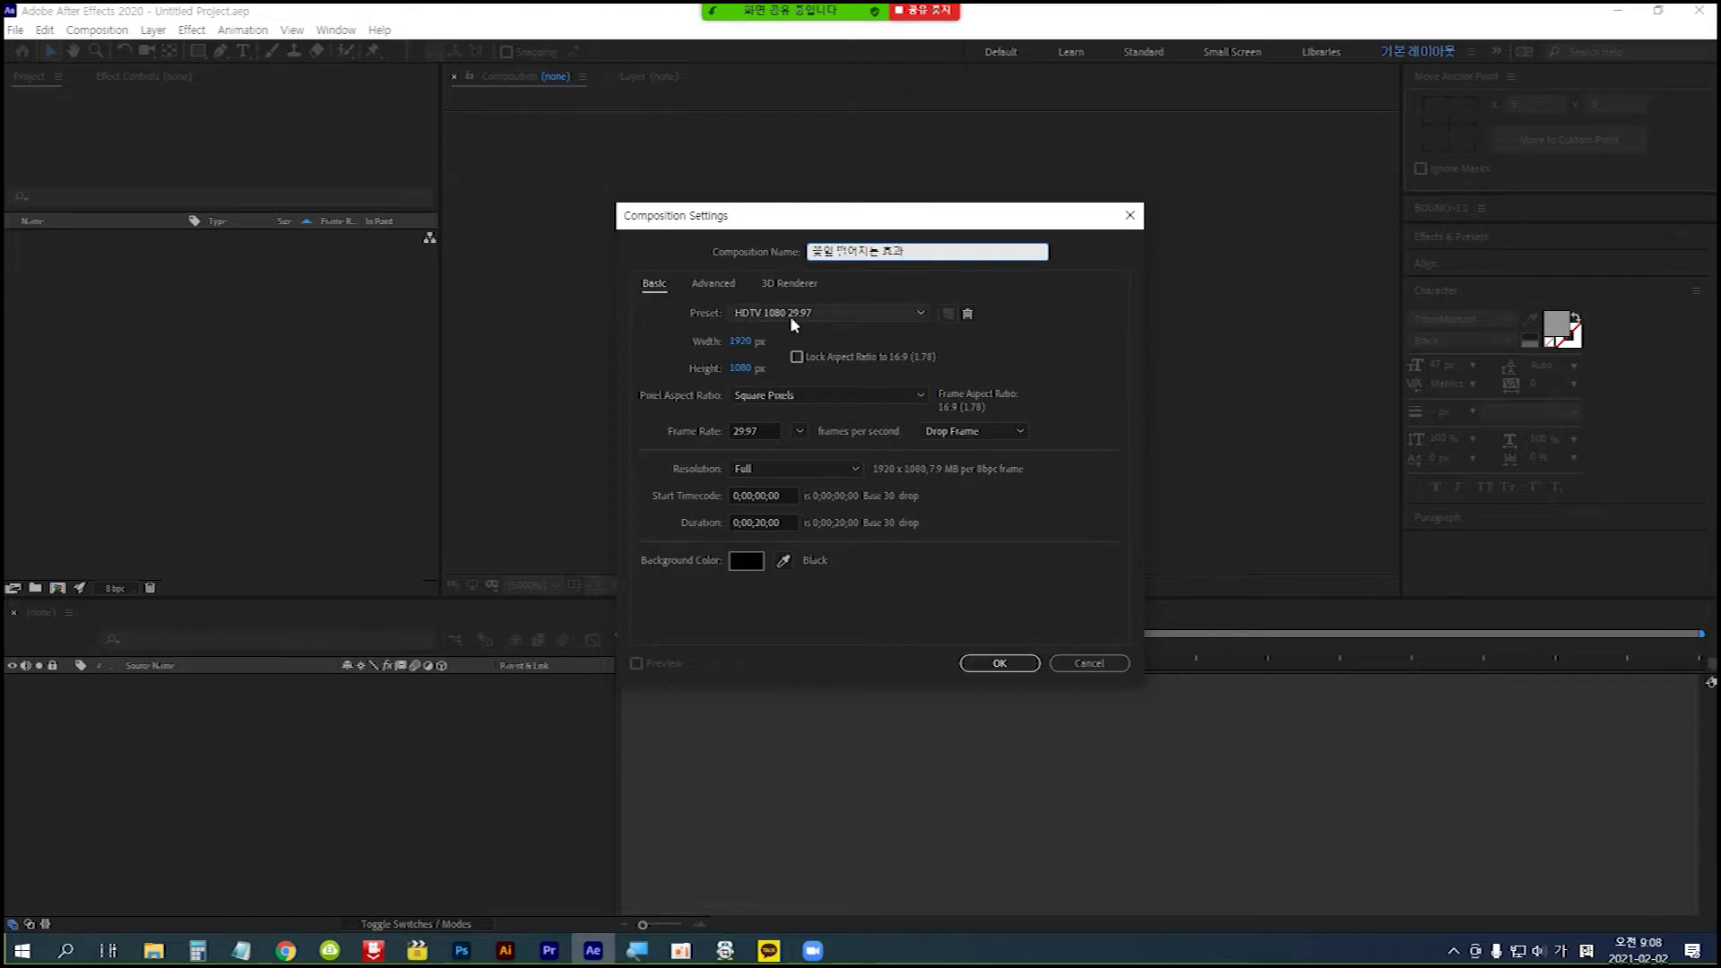
pyautogui.click(1001, 664)
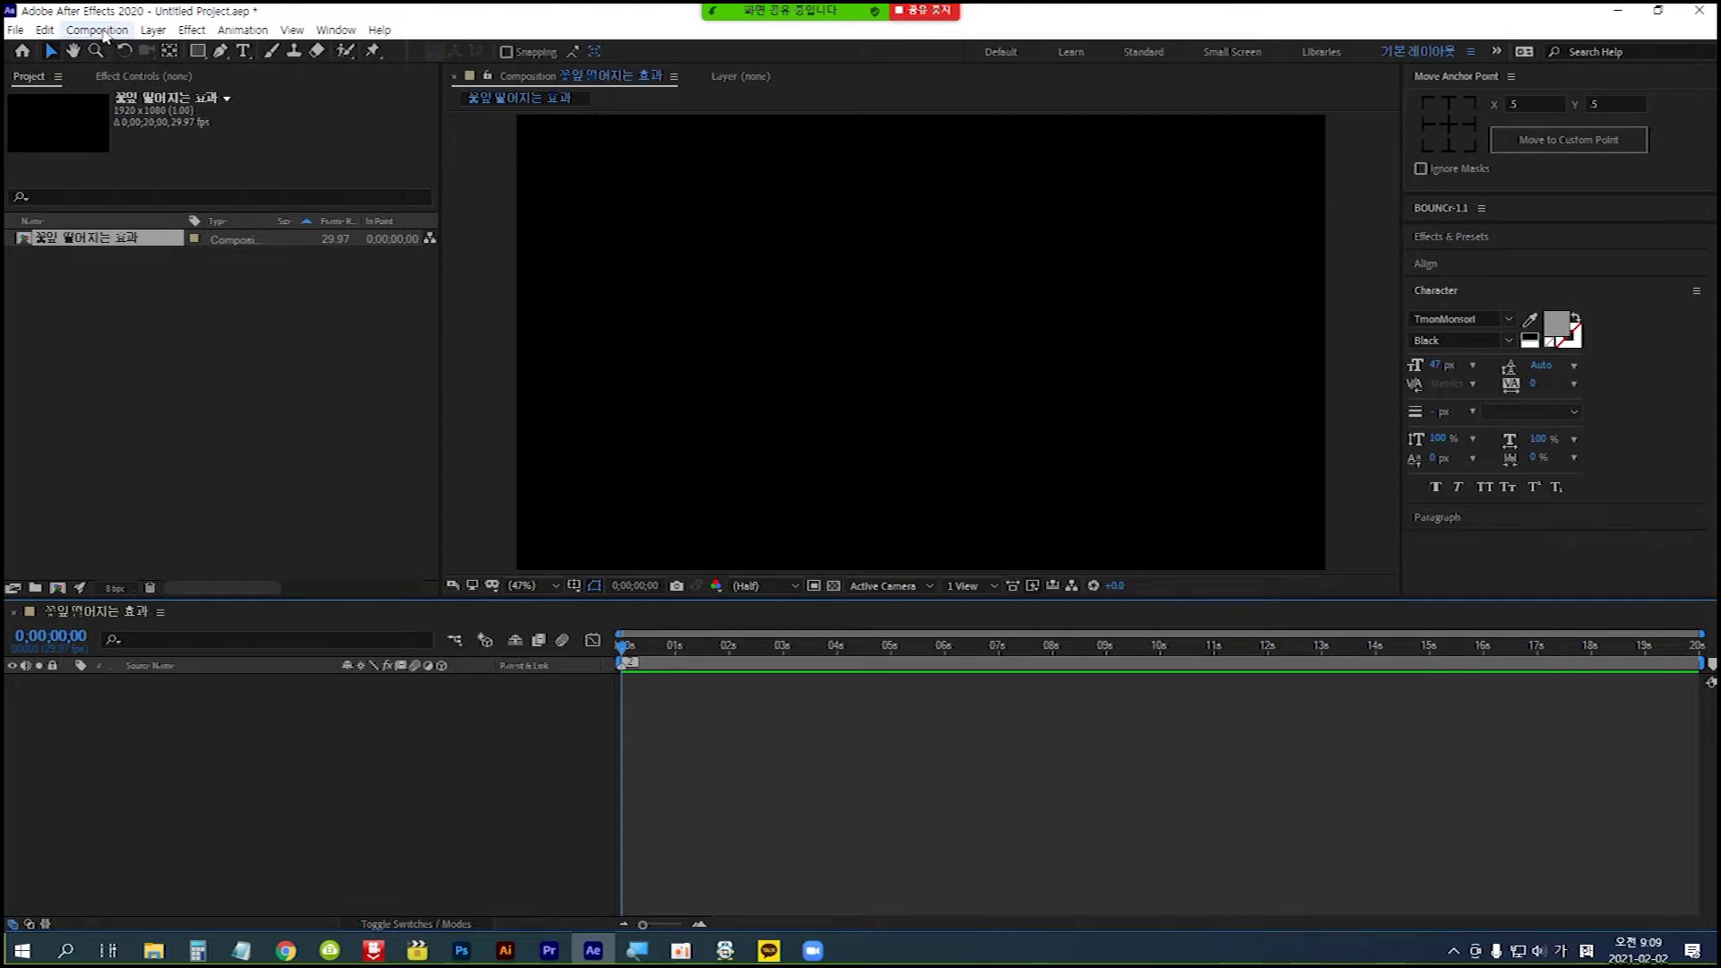
# - Create a second composition named "꽃잎" with a width and height of 200 px
pyautogui.click(97, 30)
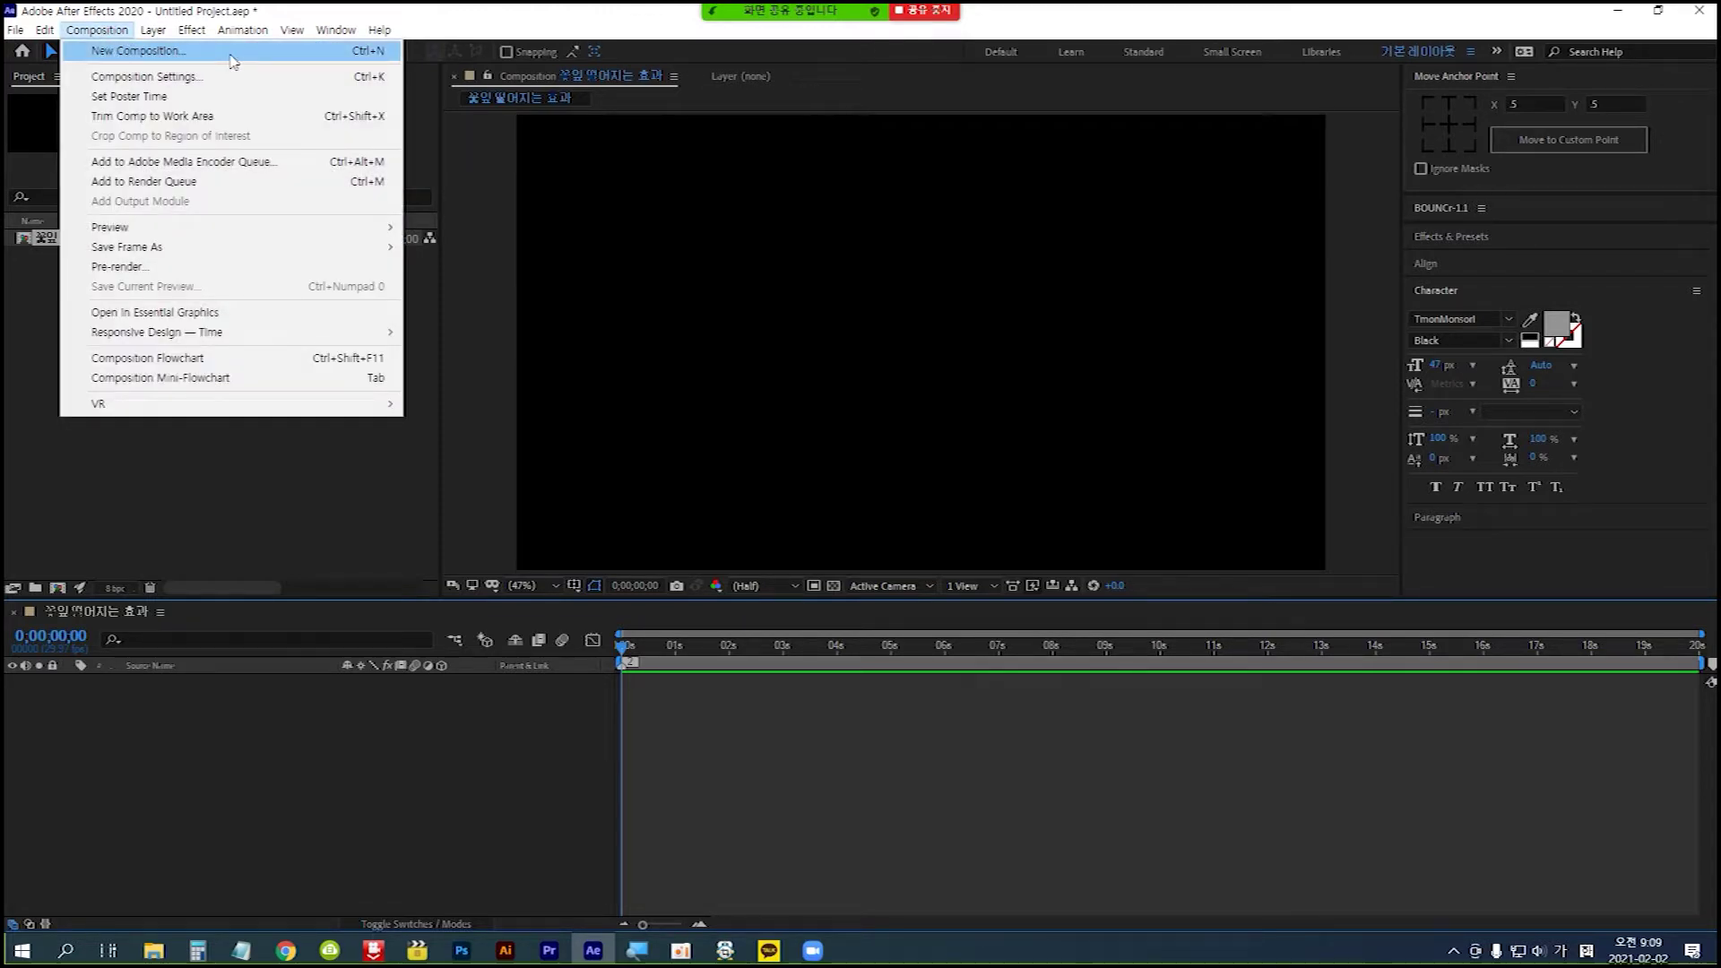
pyautogui.click(230, 54)
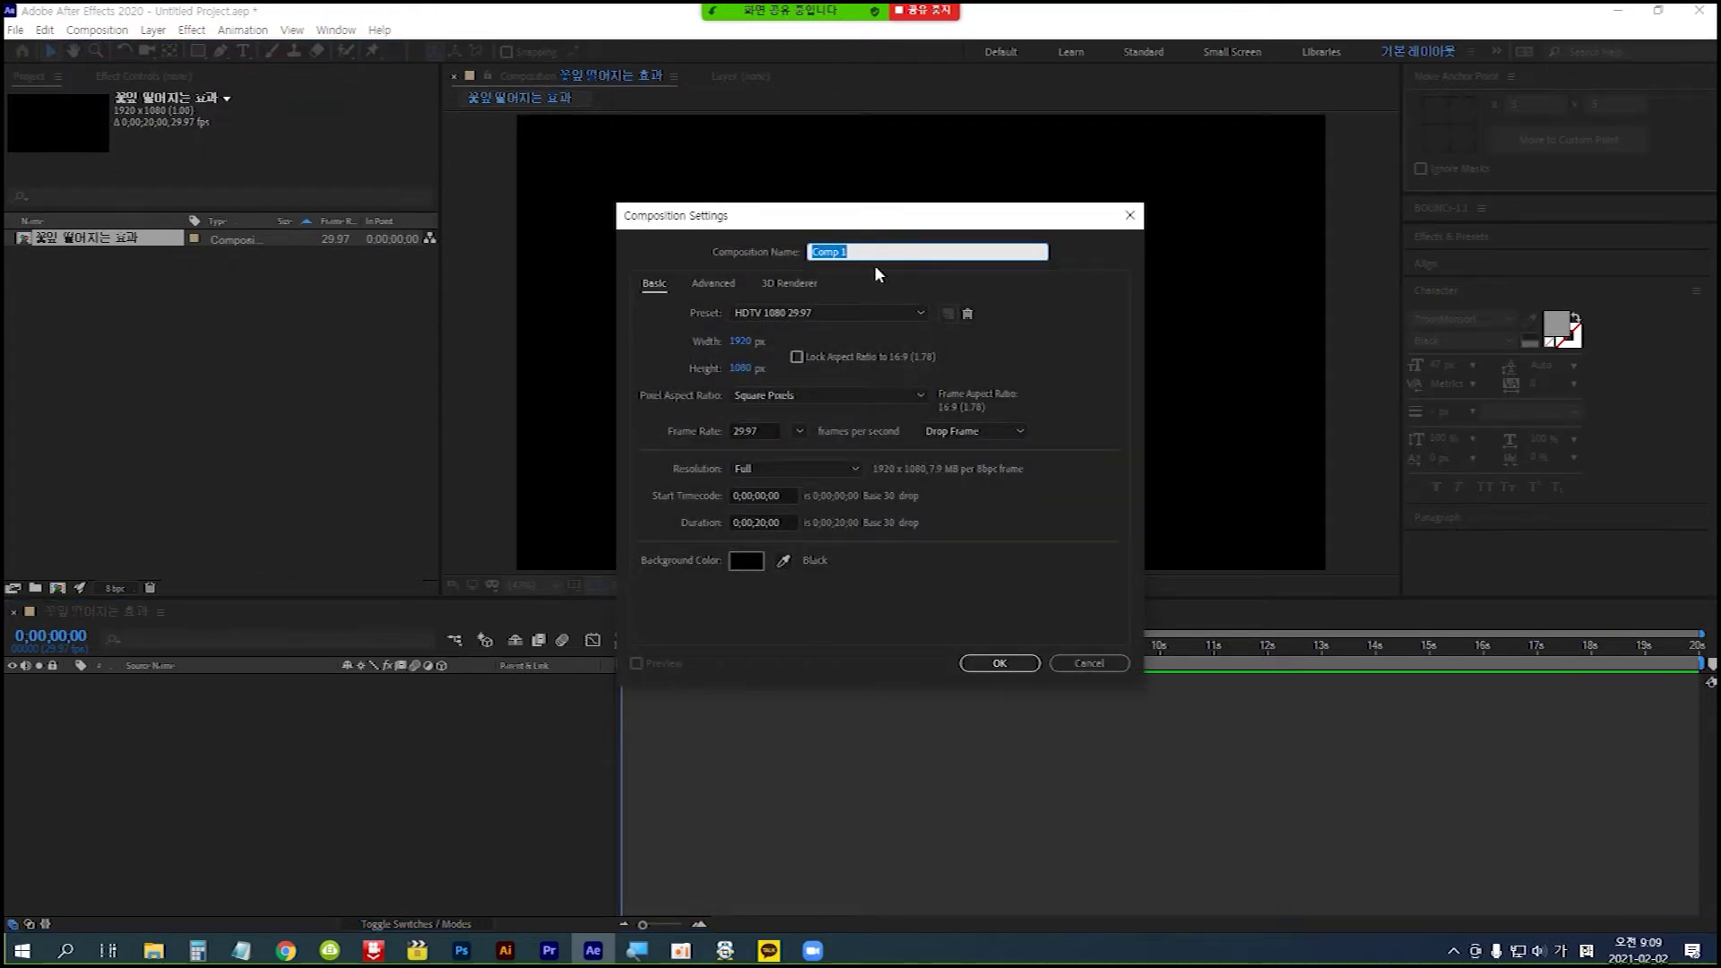
pyautogui.write('꽃ㅇㅣㅍ')
pyautogui.click(742, 341)
pyautogui.write('200')
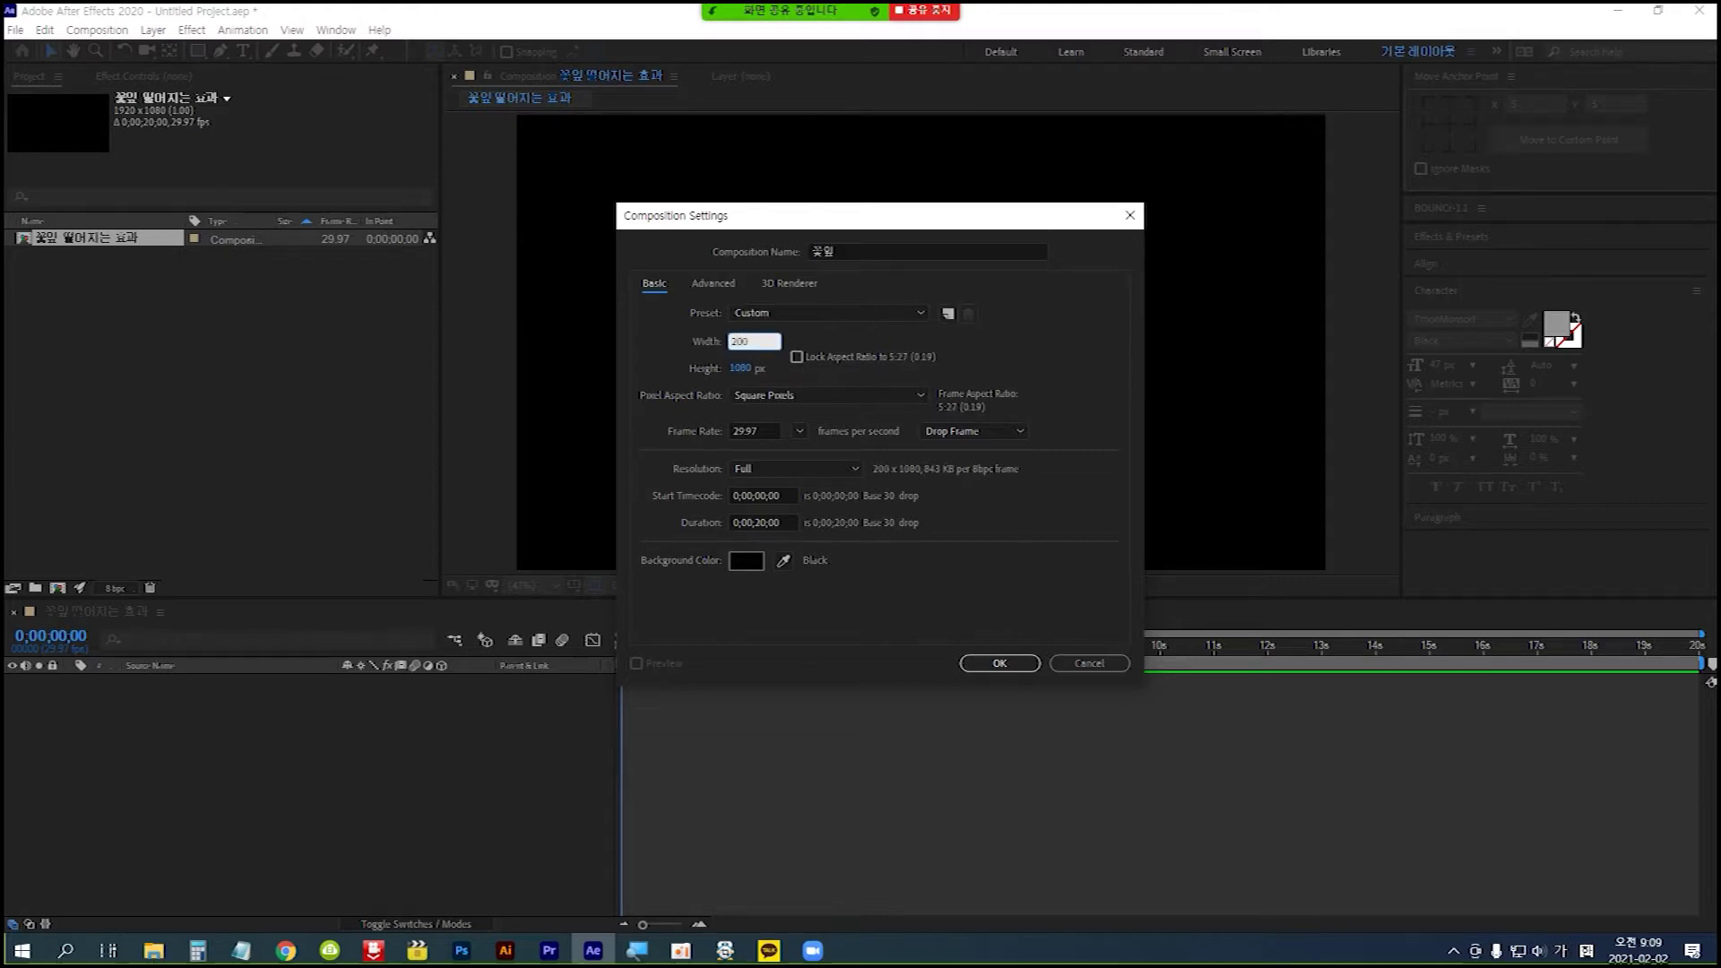
pyautogui.click(745, 369)
pyautogui.write('220')
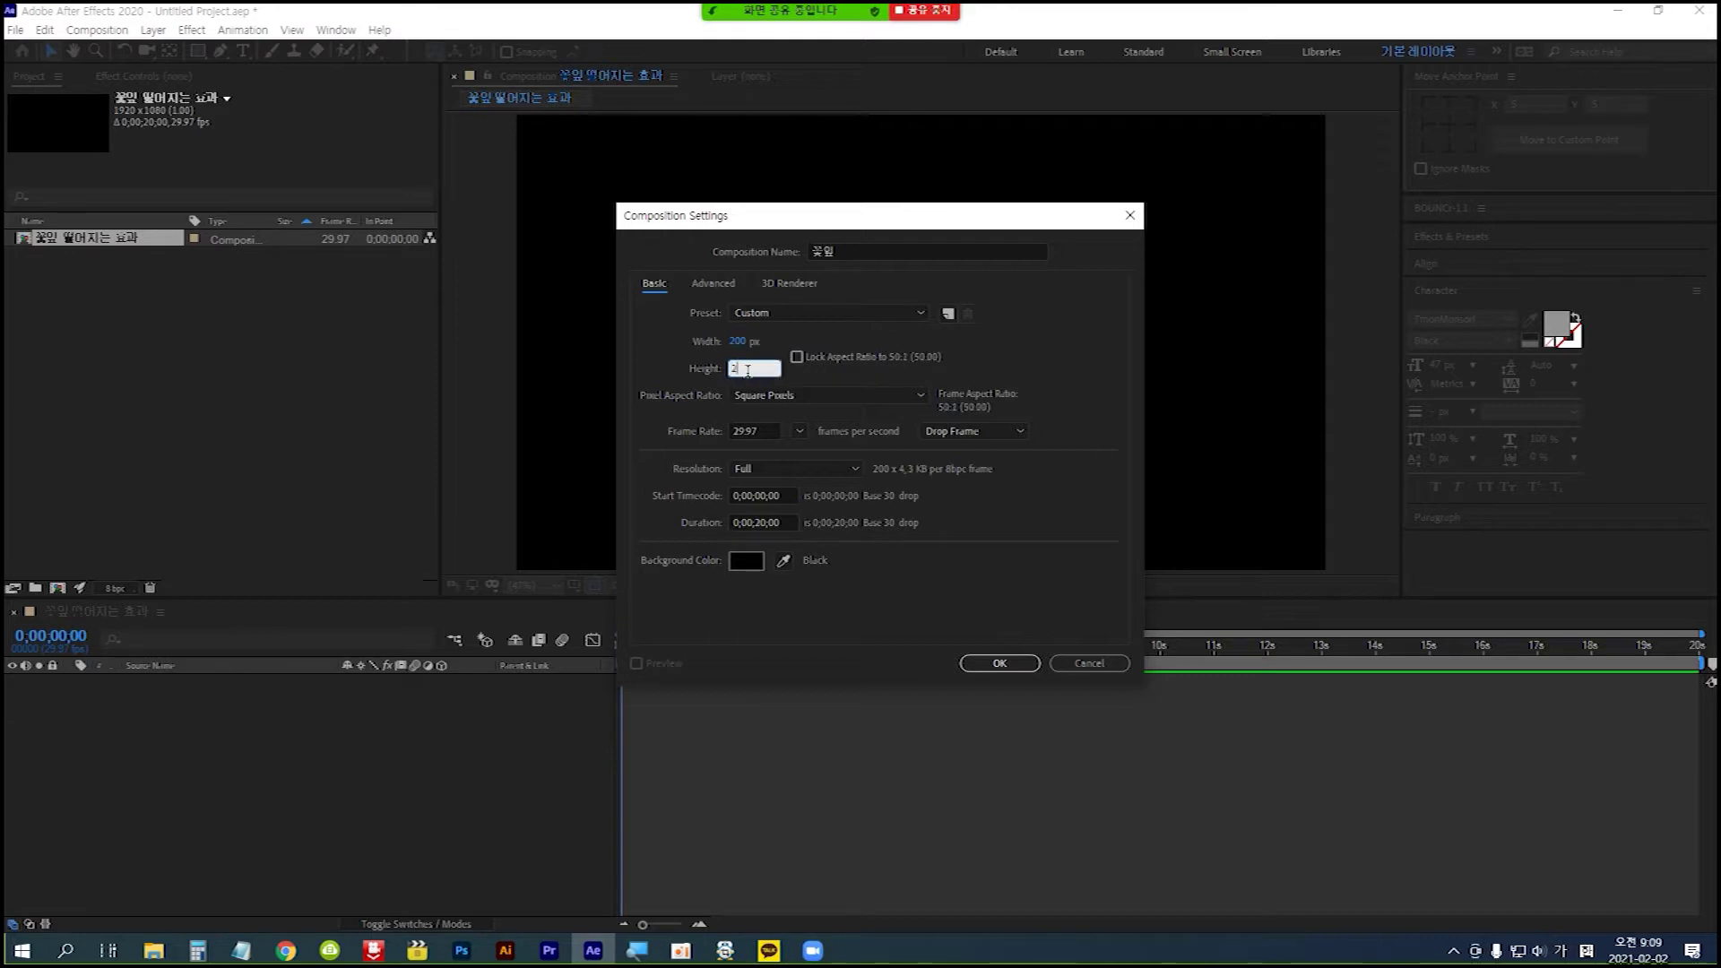
pyautogui.press('BackSpace')
pyautogui.press('BackSpace')
pyautogui.write('00')
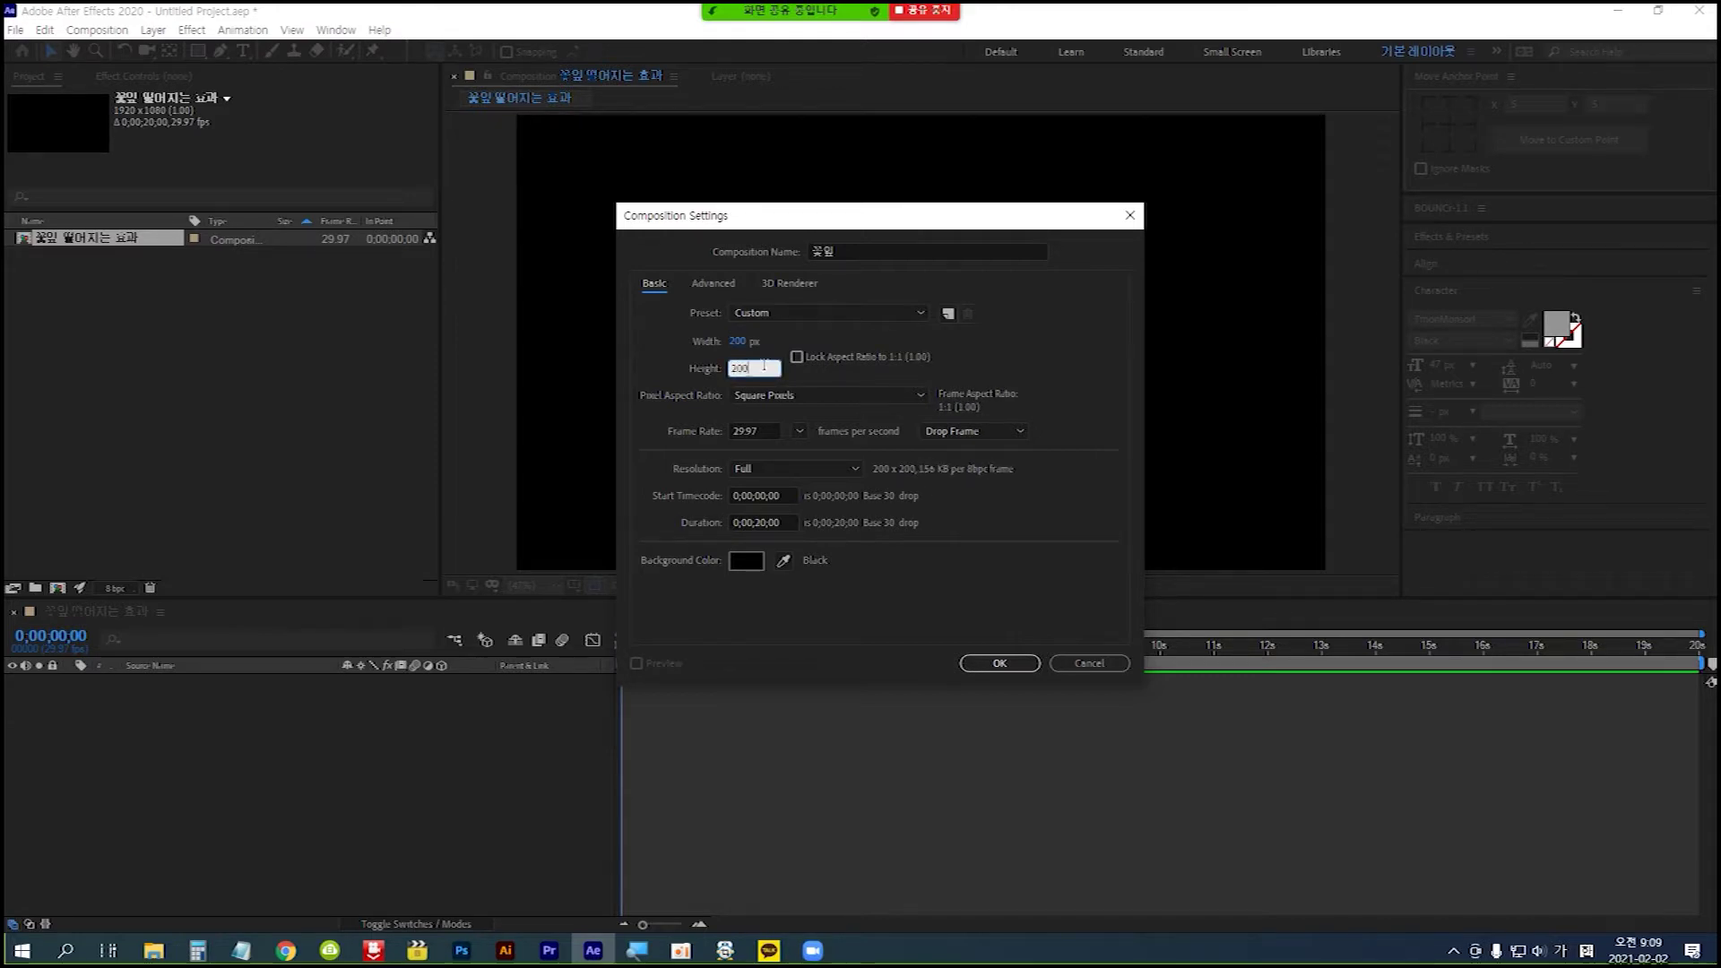
pyautogui.click(1002, 663)
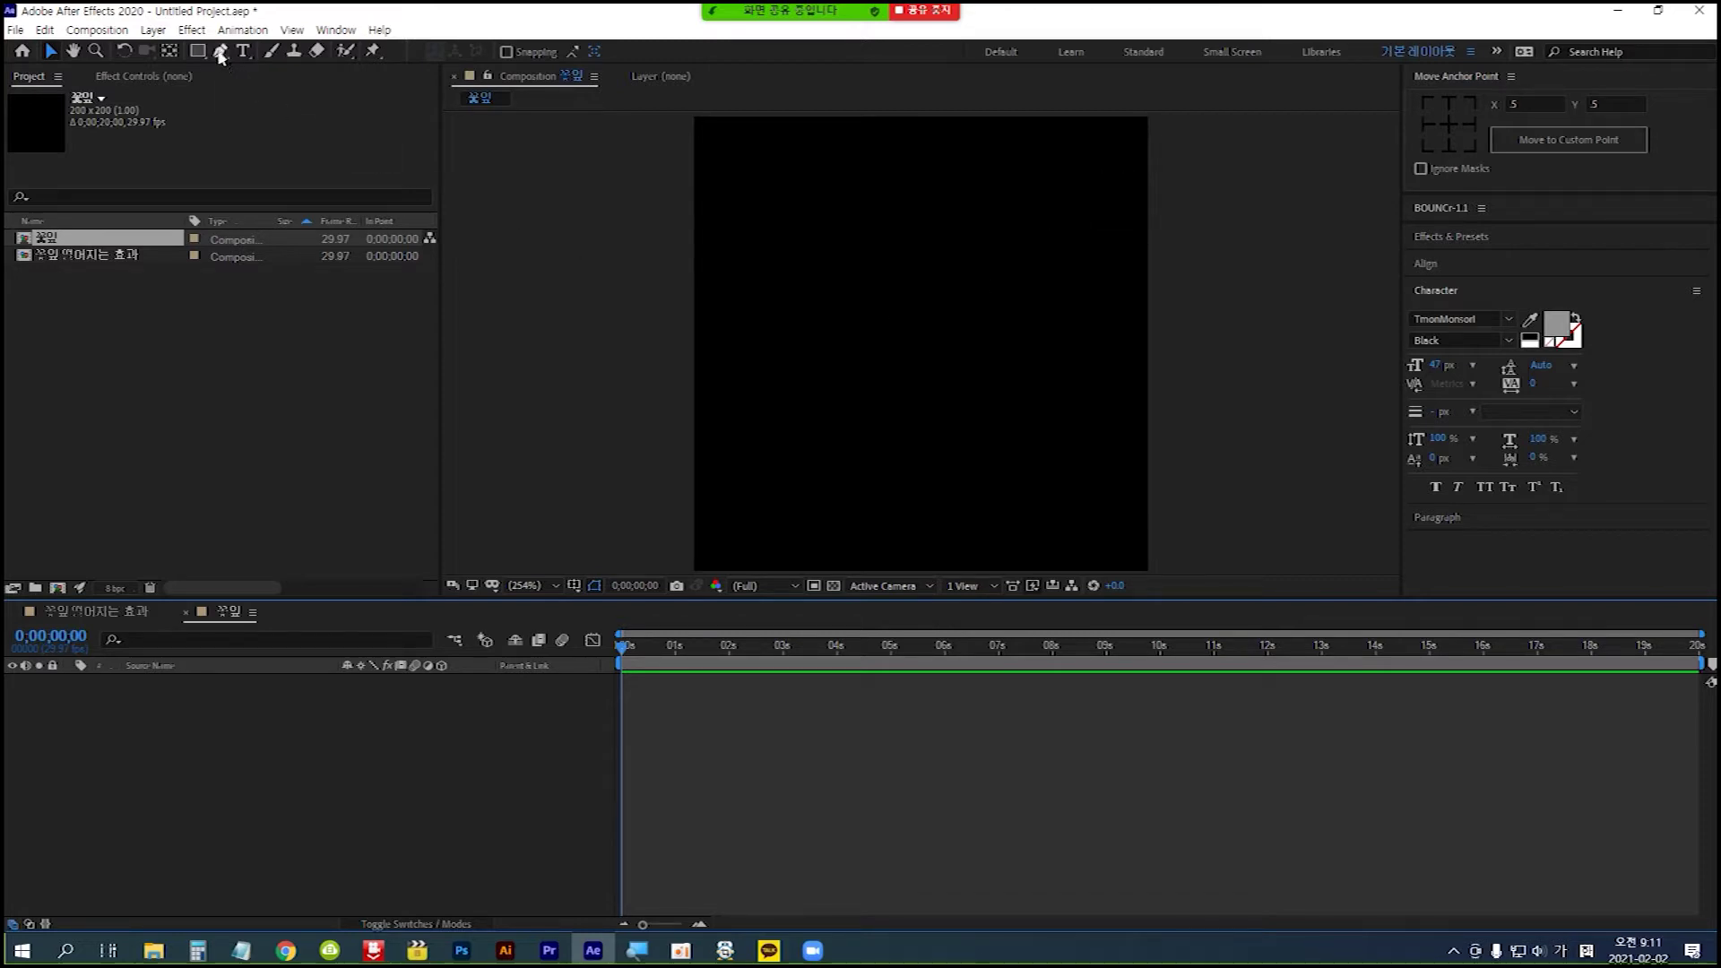
# - Draw a closed, curved petal shape with a notch in one side using the Pen tool, filling most of the 꽃잎 composition
pyautogui.click(221, 52)
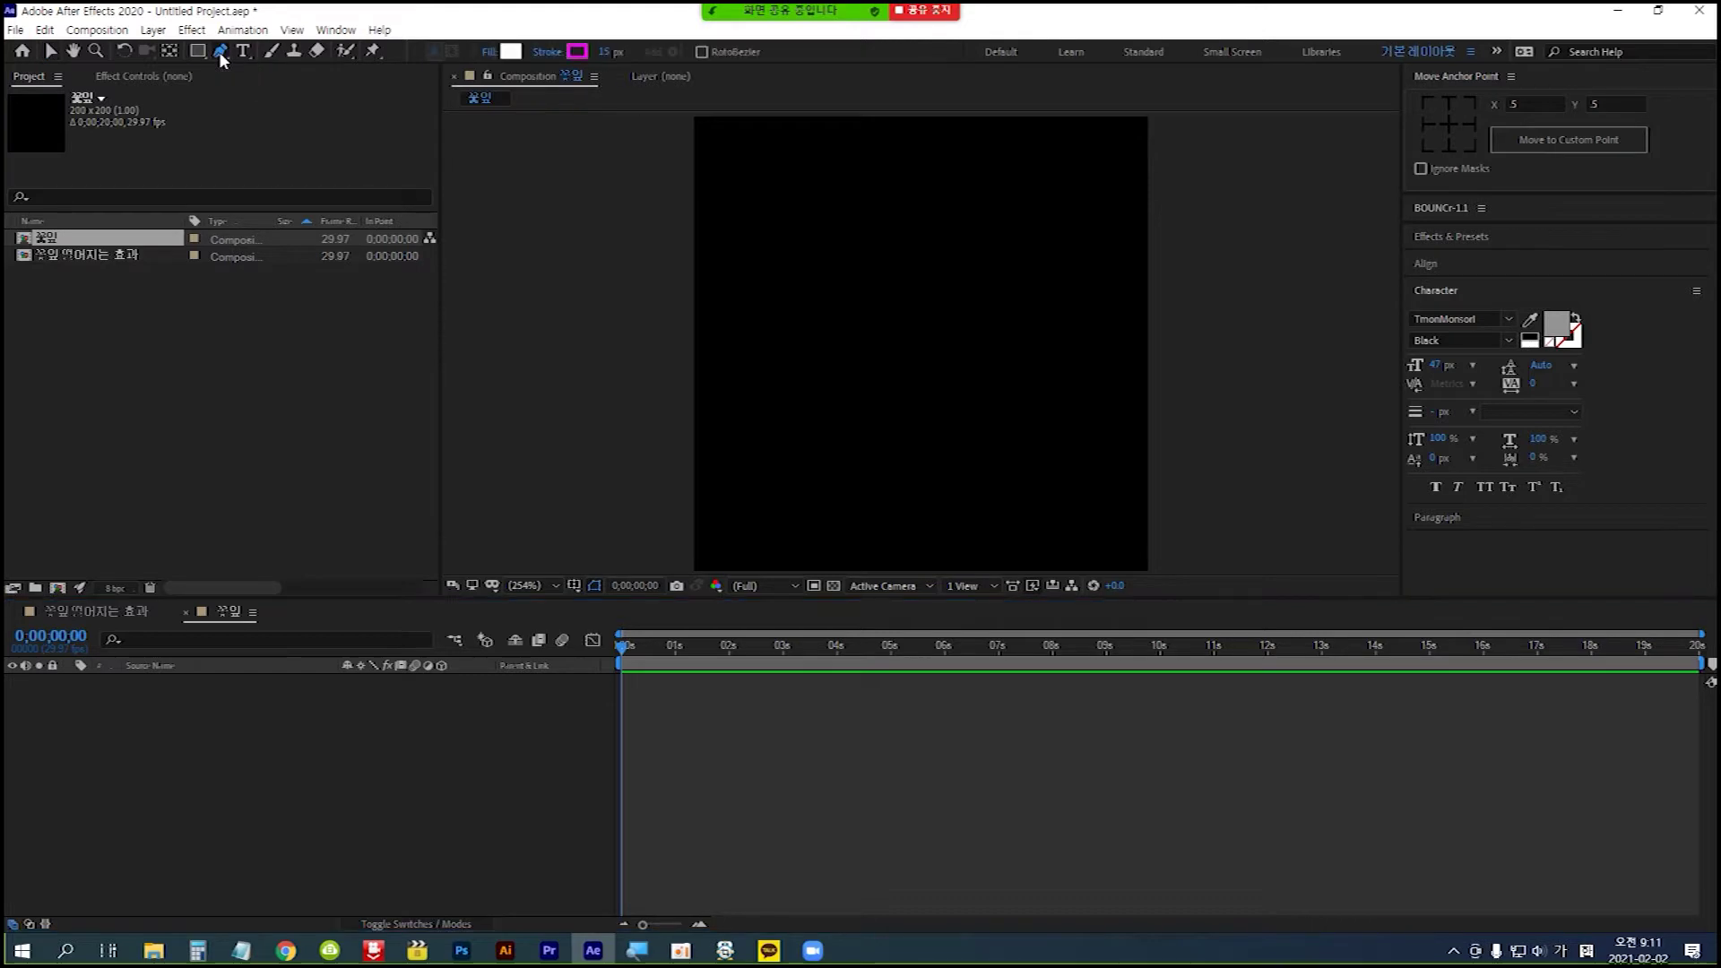
pyautogui.click(966, 178)
pyautogui.moveTo(777, 269); pyautogui.dragTo(768, 329)
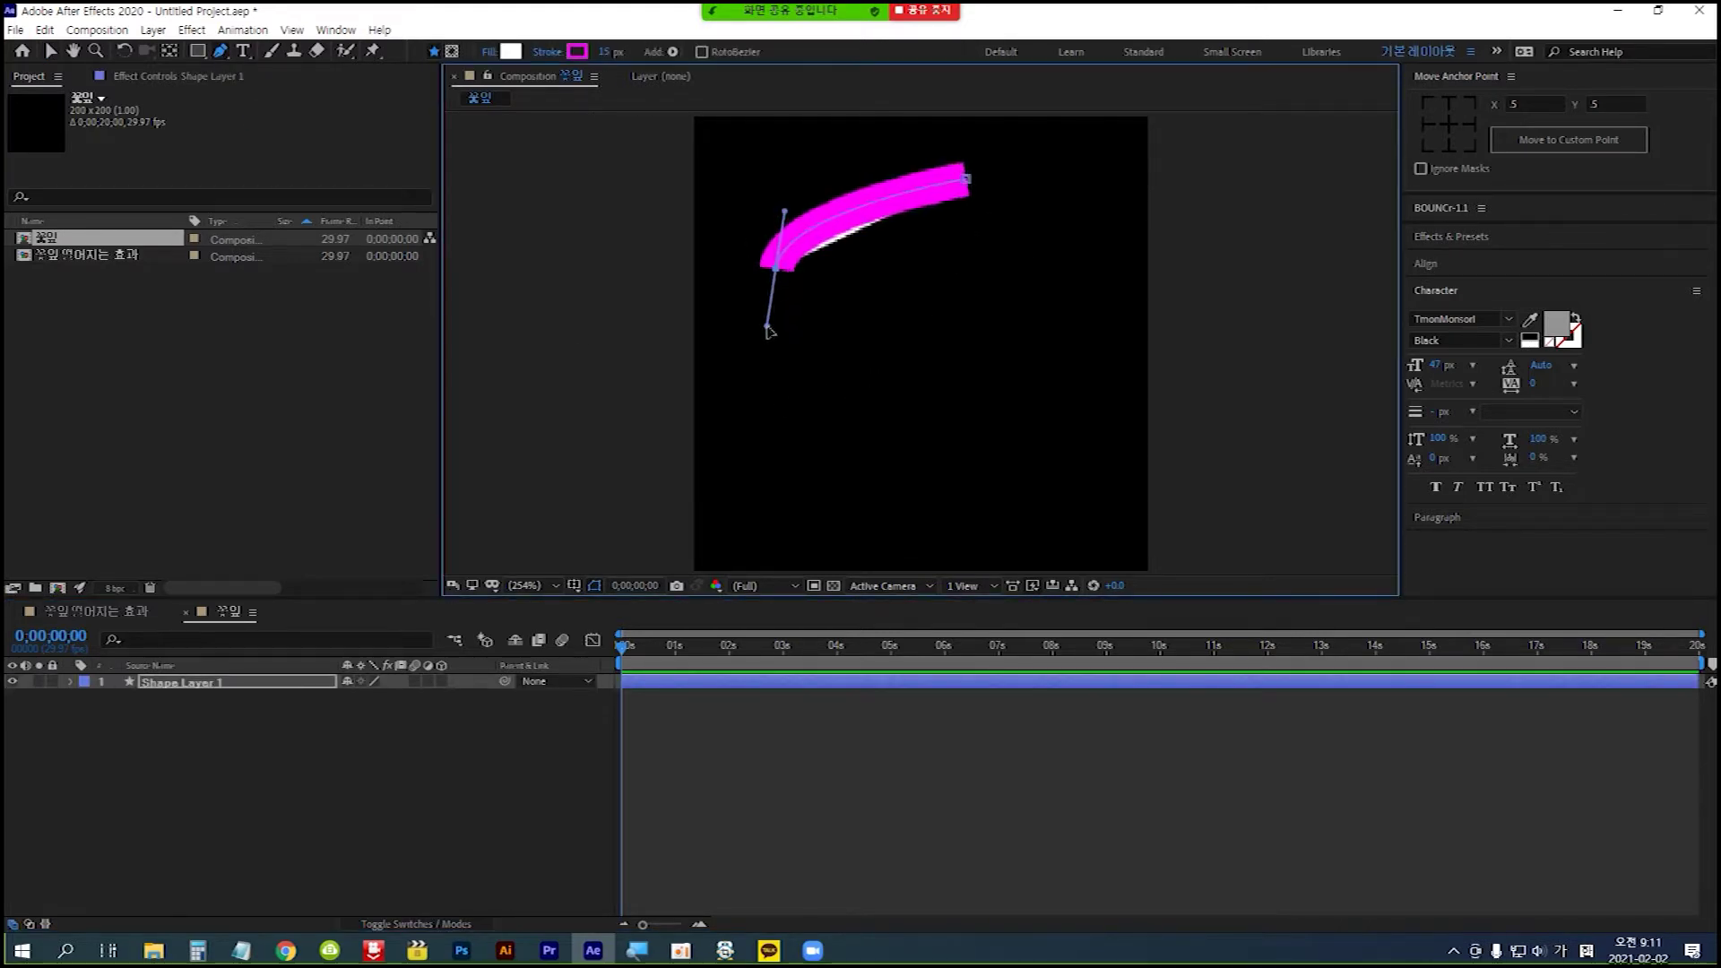
pyautogui.moveTo(780, 511); pyautogui.dragTo(769, 528)
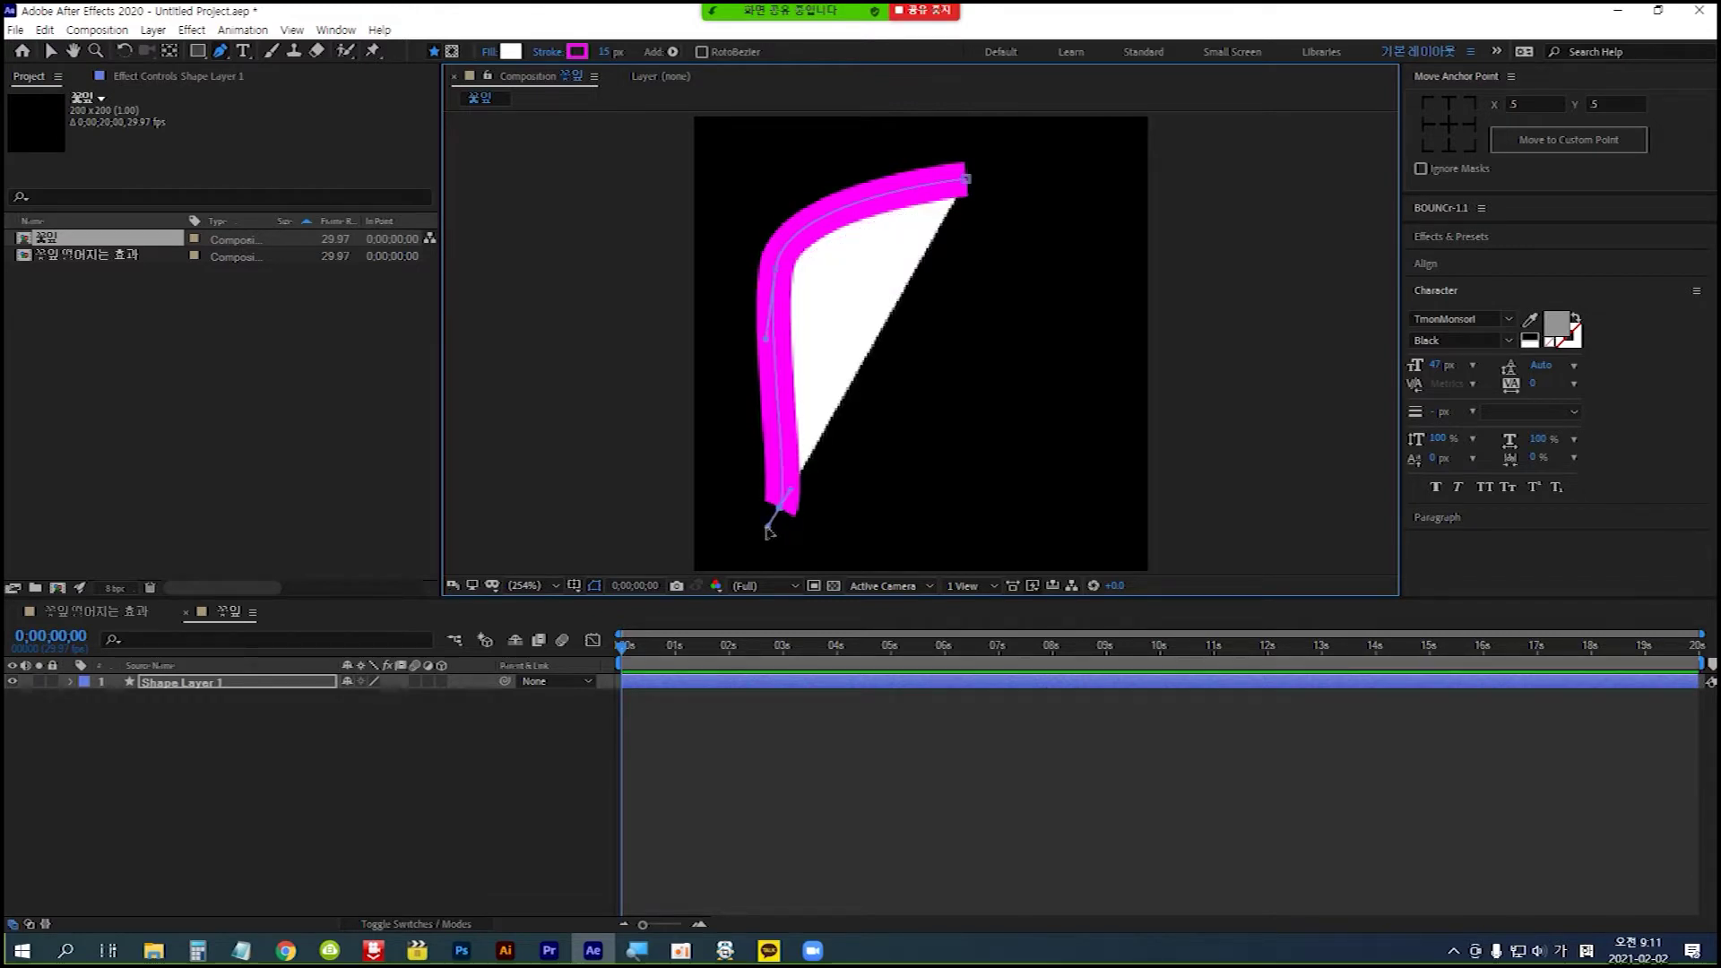
pyautogui.moveTo(1058, 424)
pyautogui.mouseDown()
pyautogui.moveTo(1091, 350)
pyautogui.moveTo(1011, 279)
pyautogui.moveTo(1004, 235)
pyautogui.moveTo(923, 179)
pyautogui.moveTo(891, 176)
pyautogui.moveTo(850, 210)
pyautogui.moveTo(836, 165)
pyautogui.mouseUp()
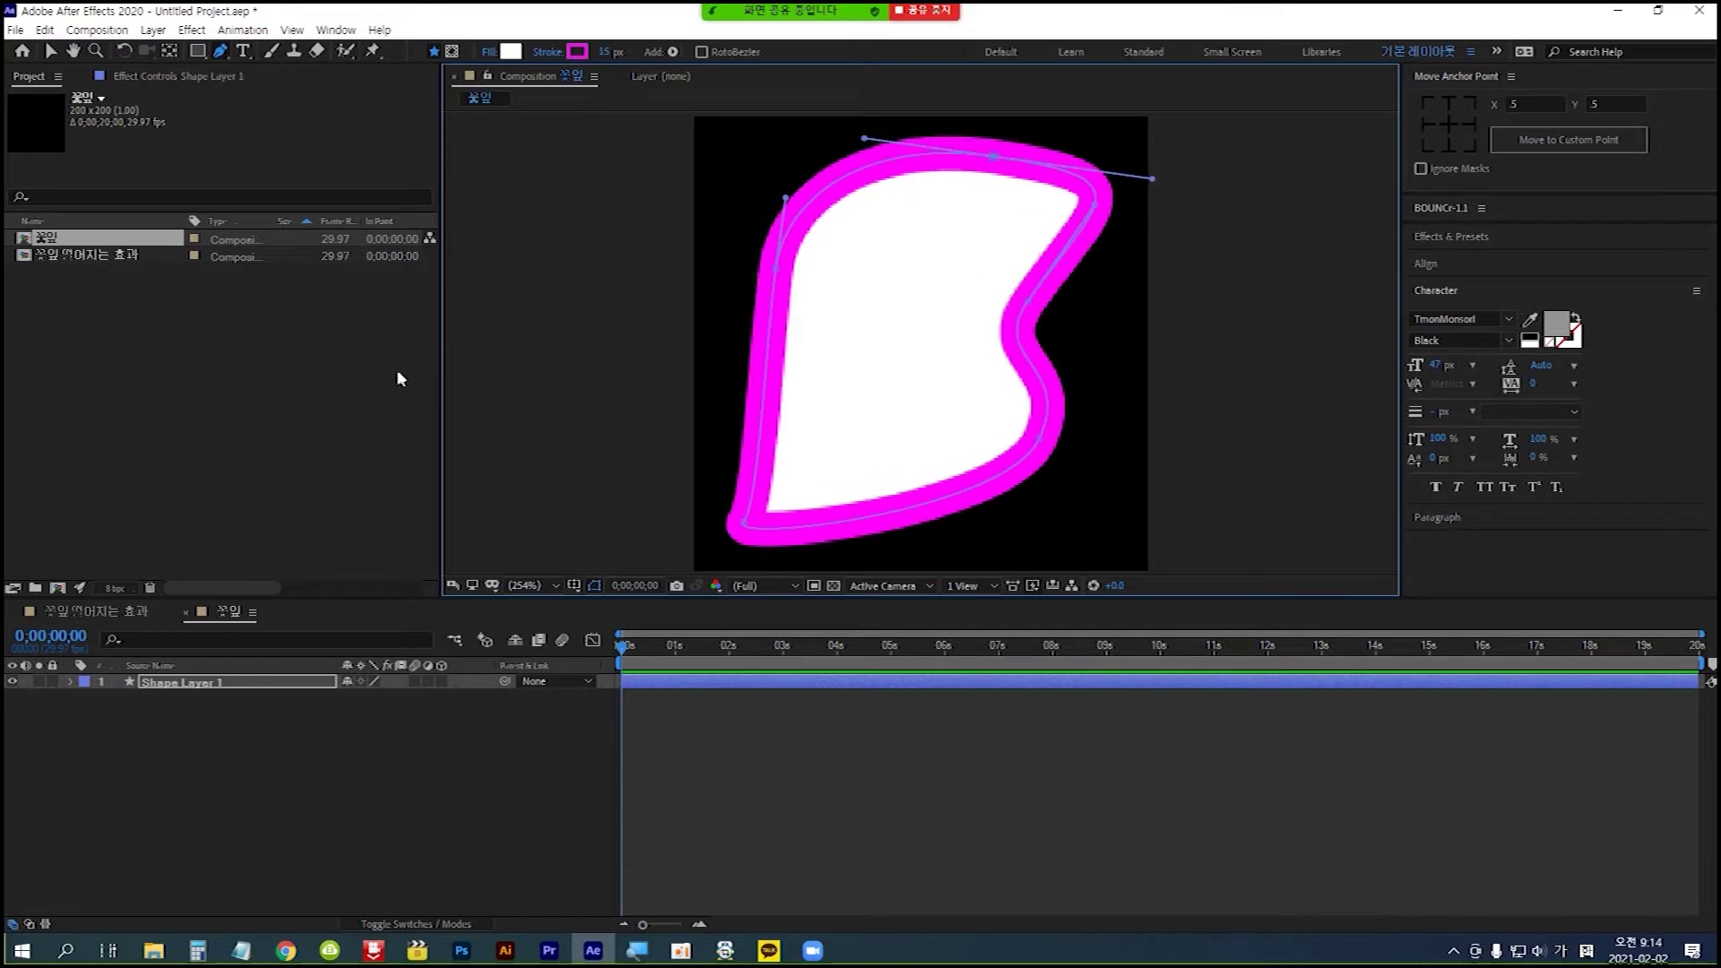
# - Set the petal shape's stroke to None
pyautogui.click(51, 51)
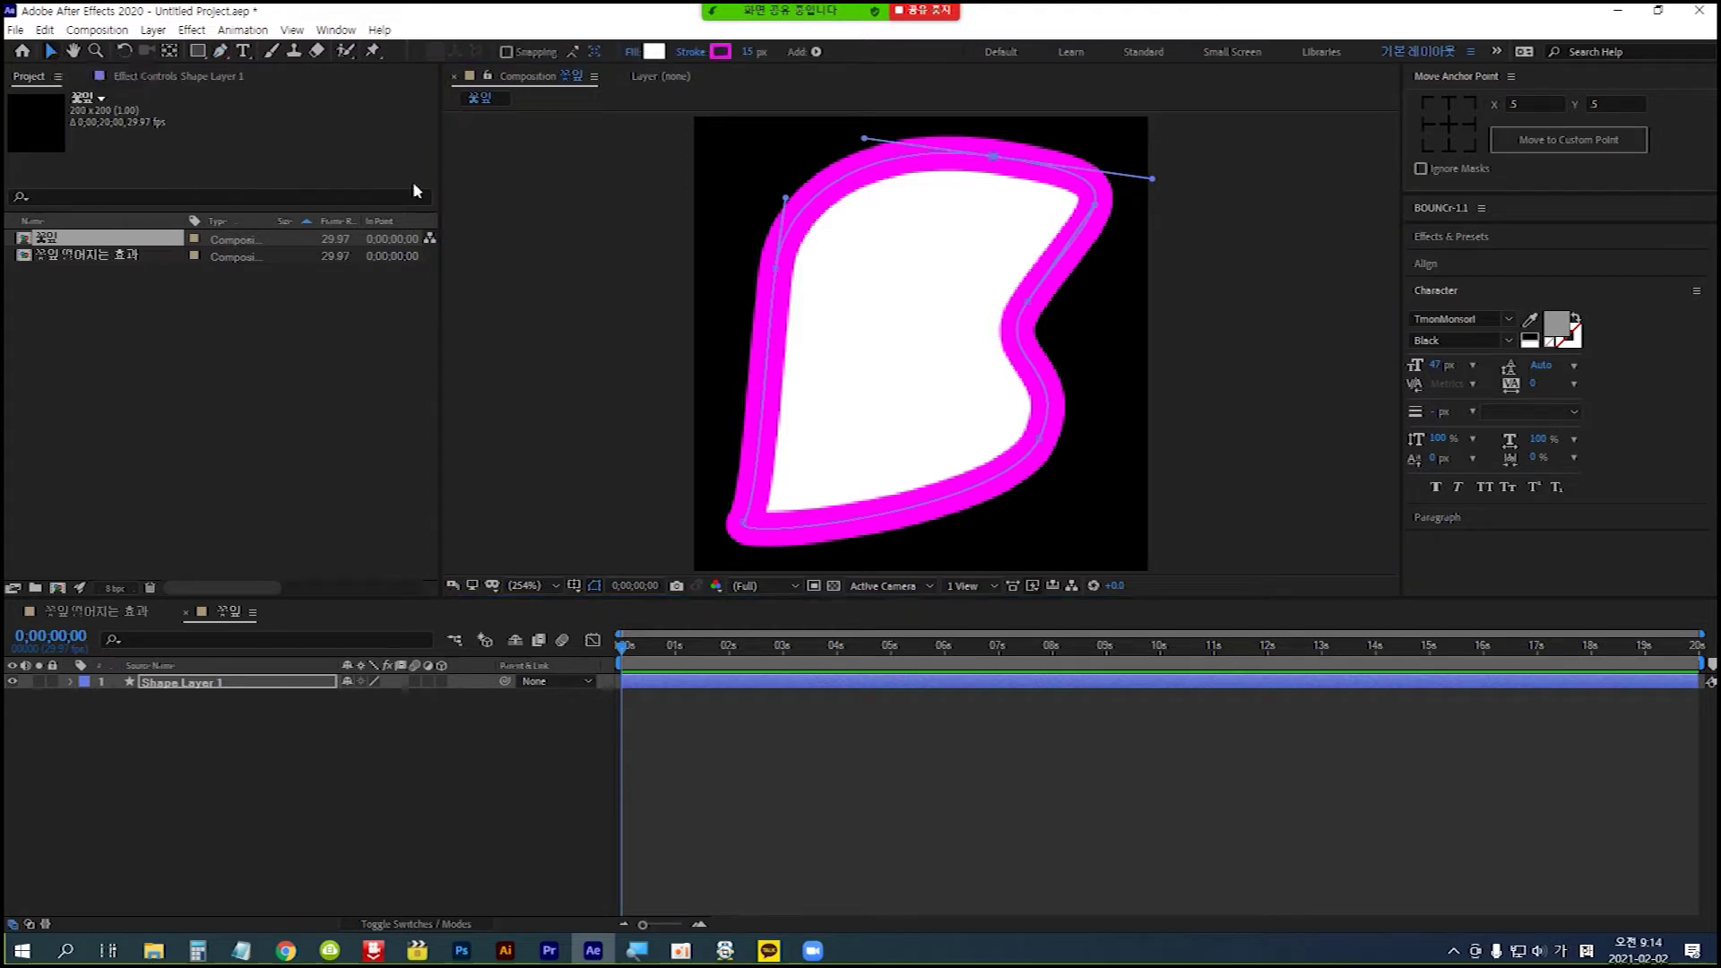
pyautogui.click(692, 52)
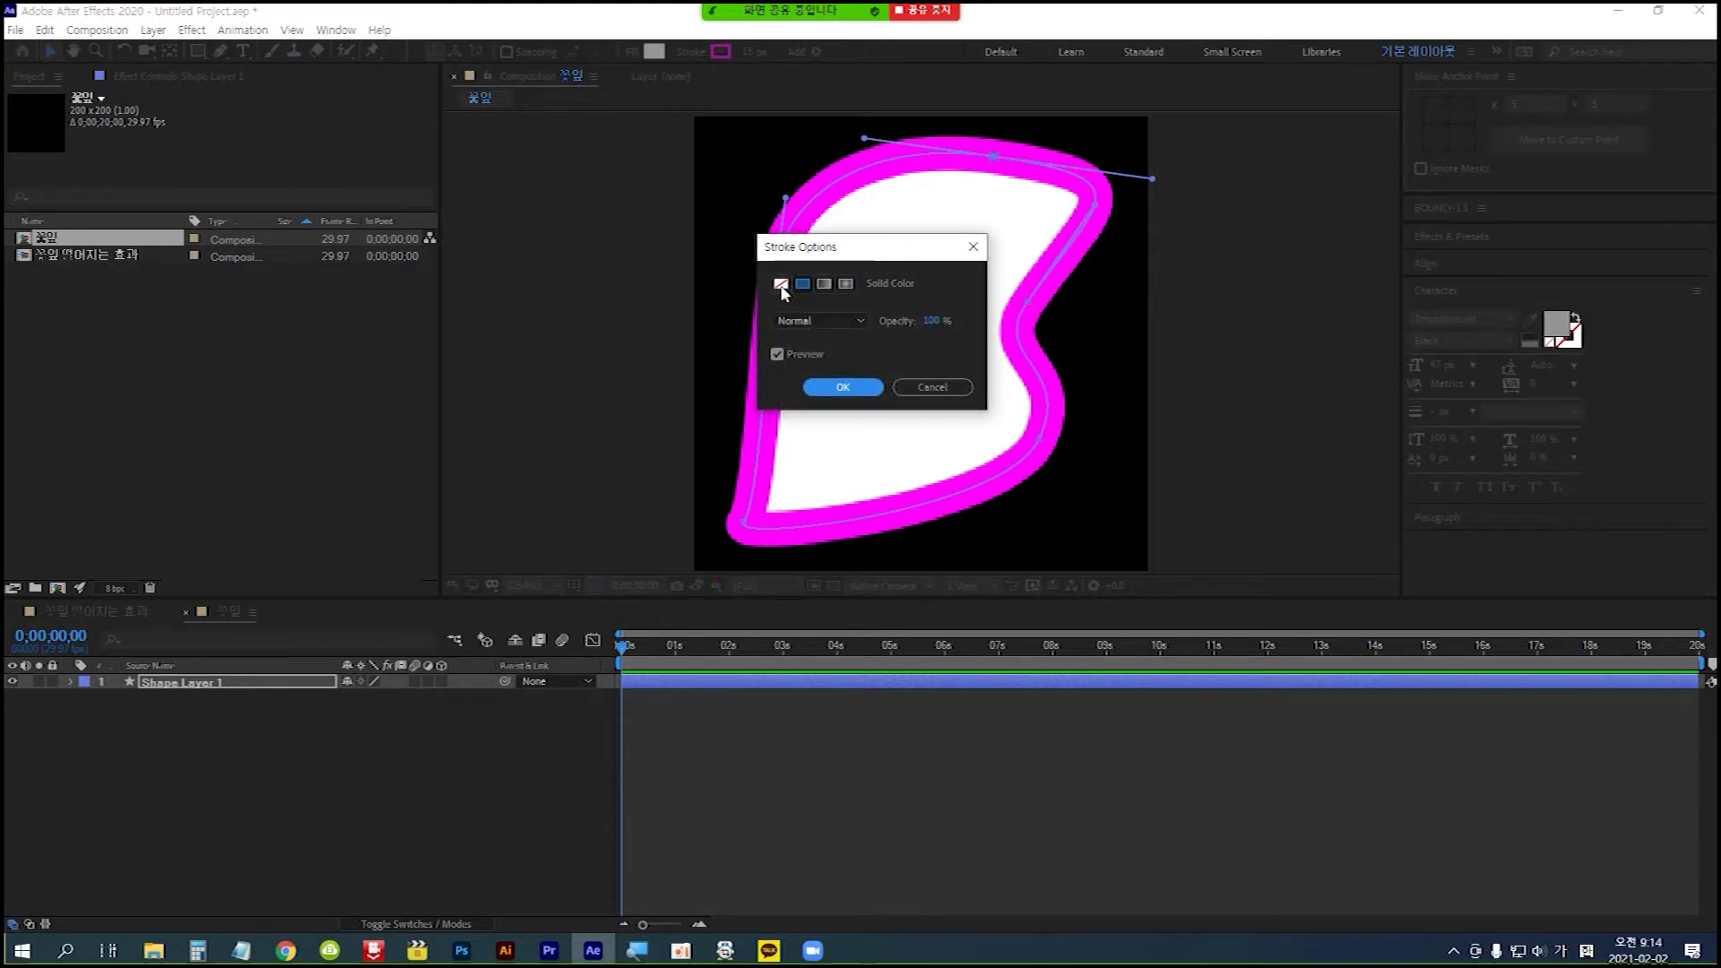
pyautogui.click(781, 285)
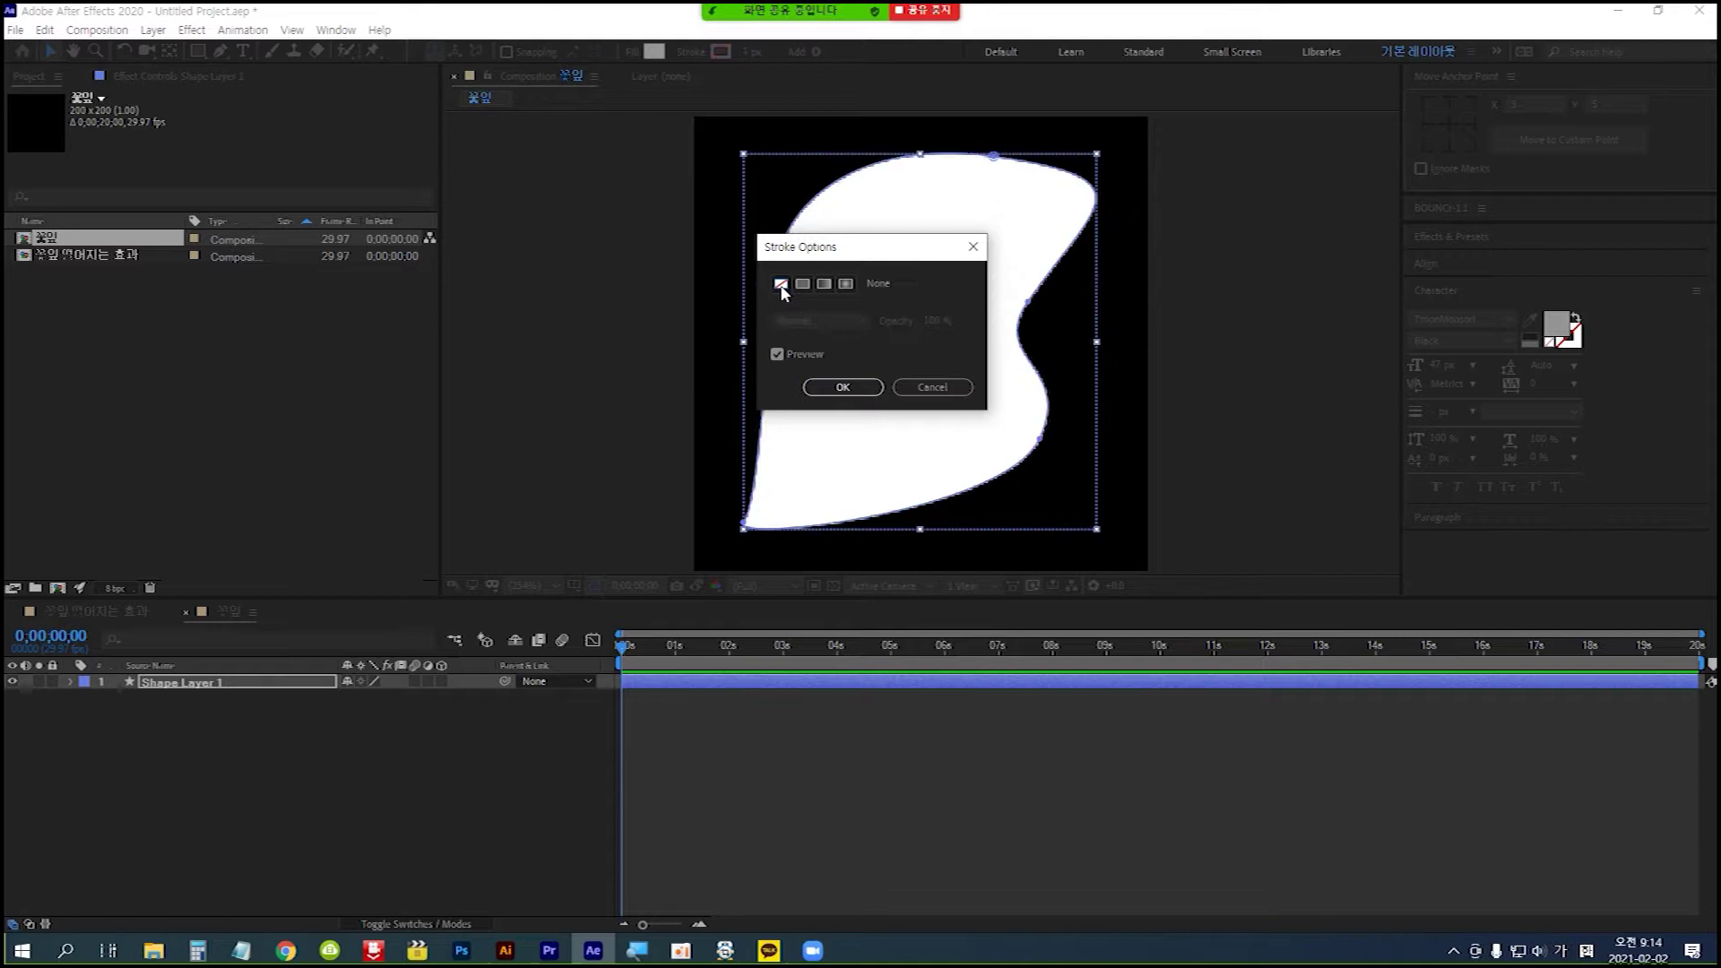
pyautogui.click(856, 392)
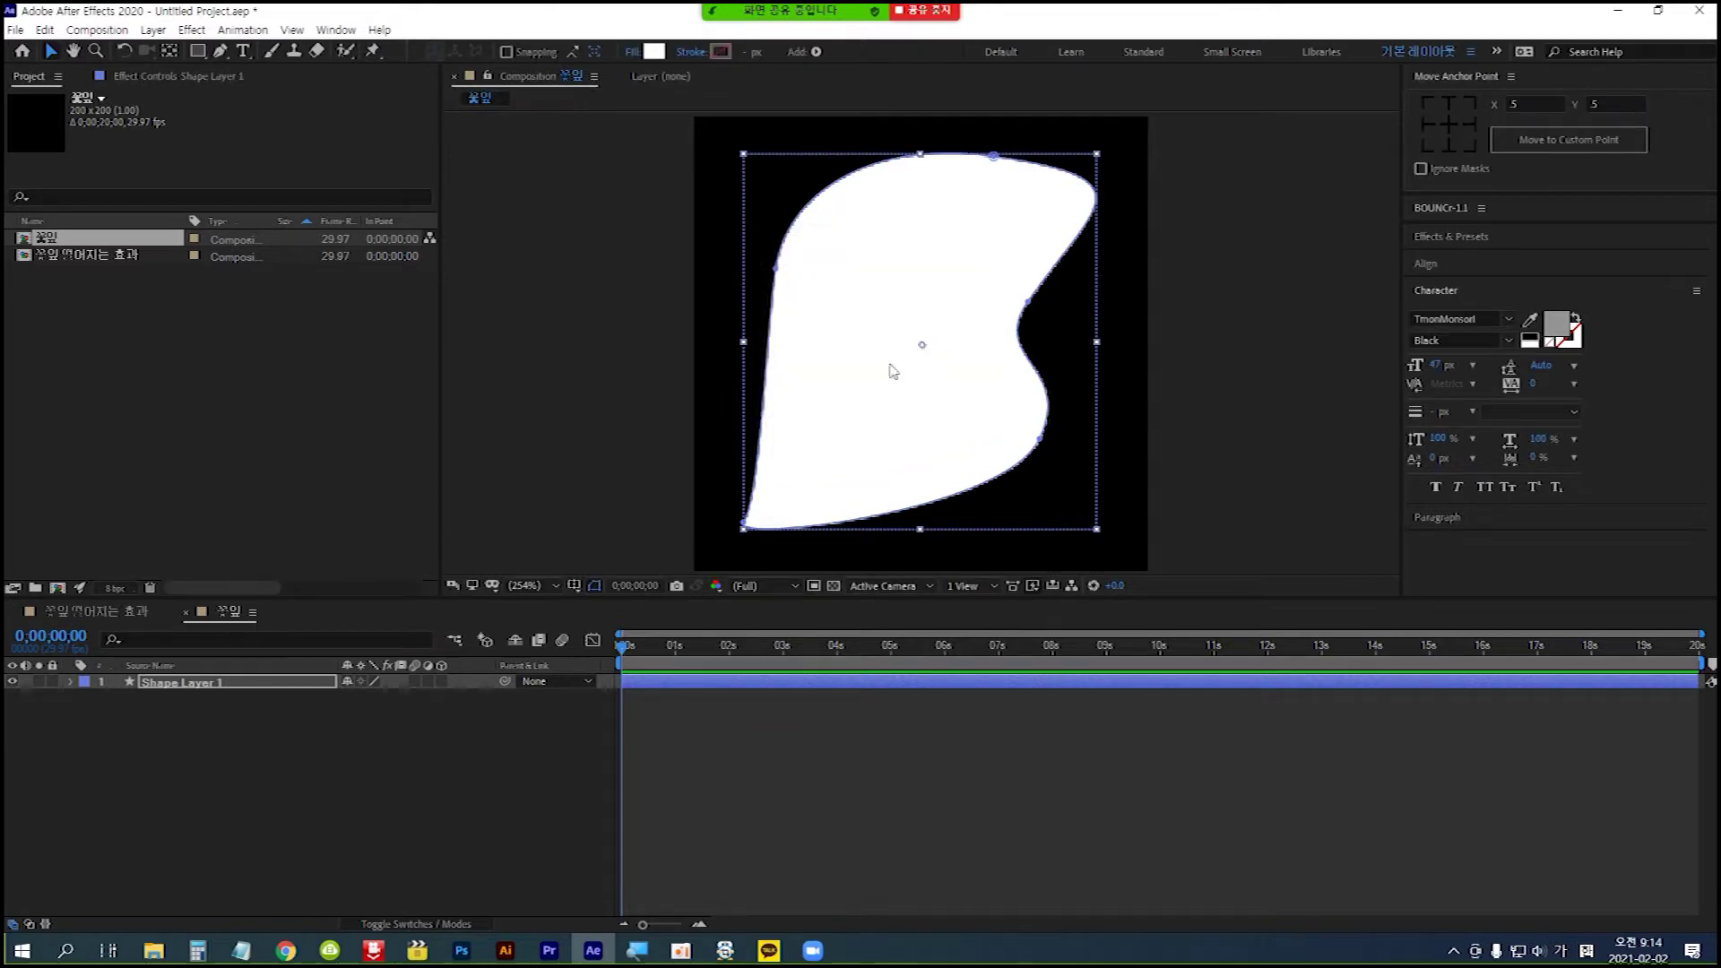
# - Change the petal shape's fill color to a bright pink
pyautogui.click(656, 52)
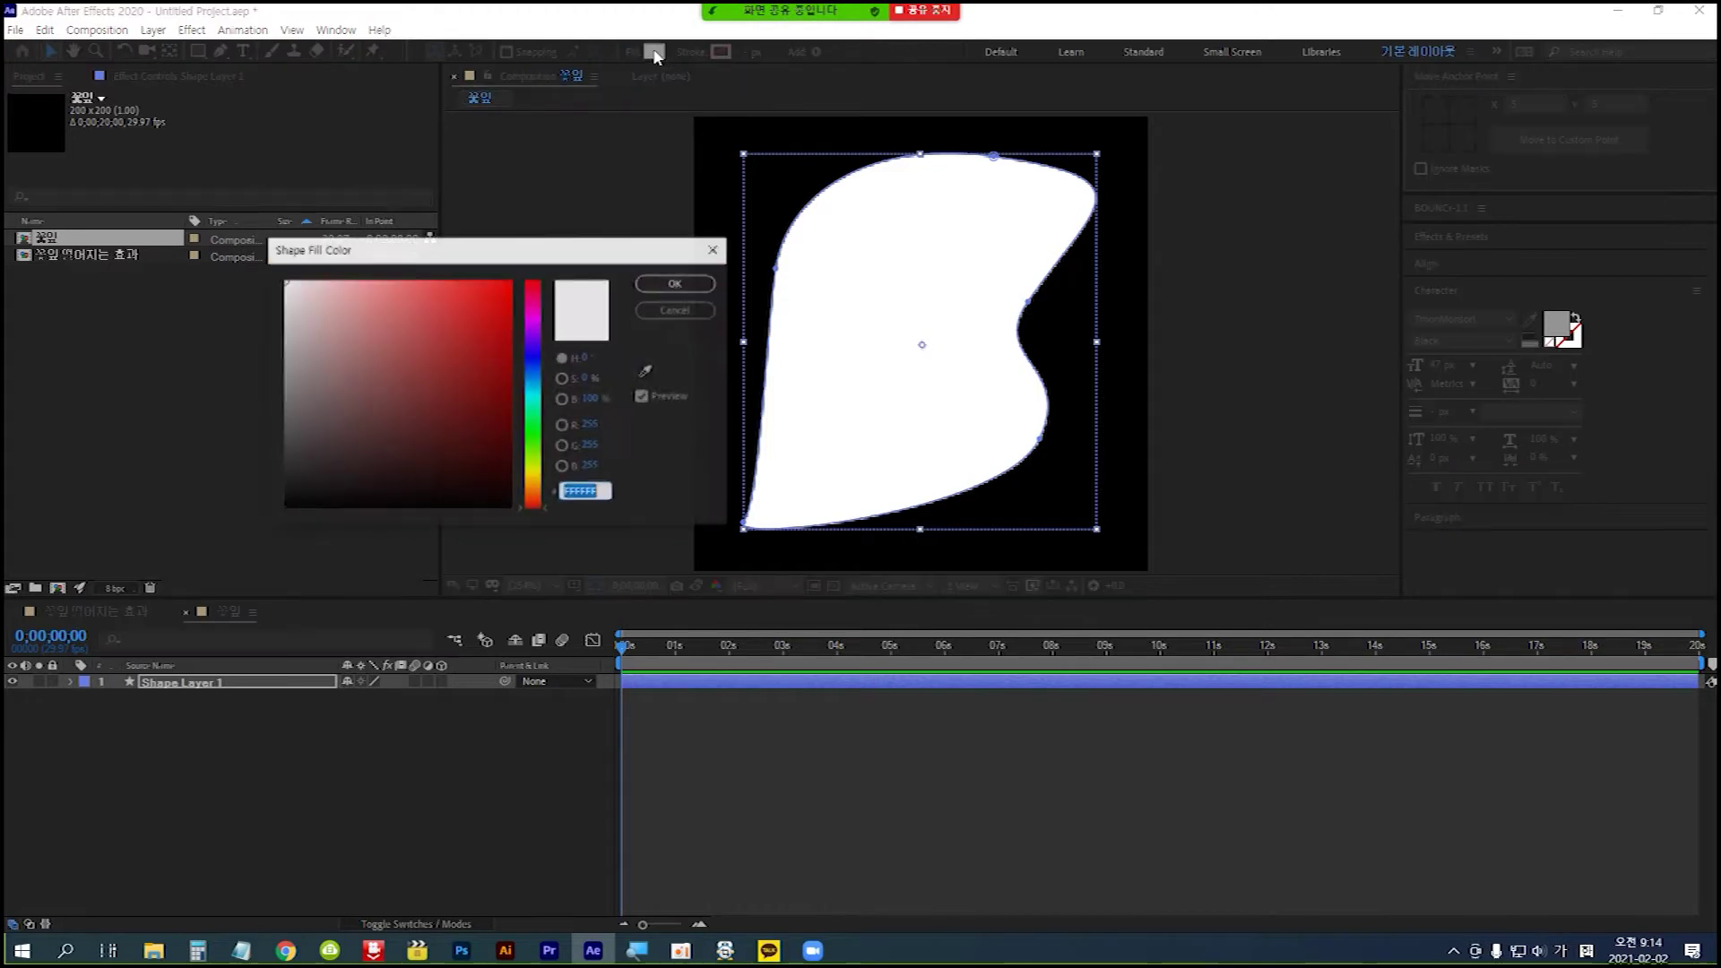
pyautogui.click(535, 325)
pyautogui.click(386, 277)
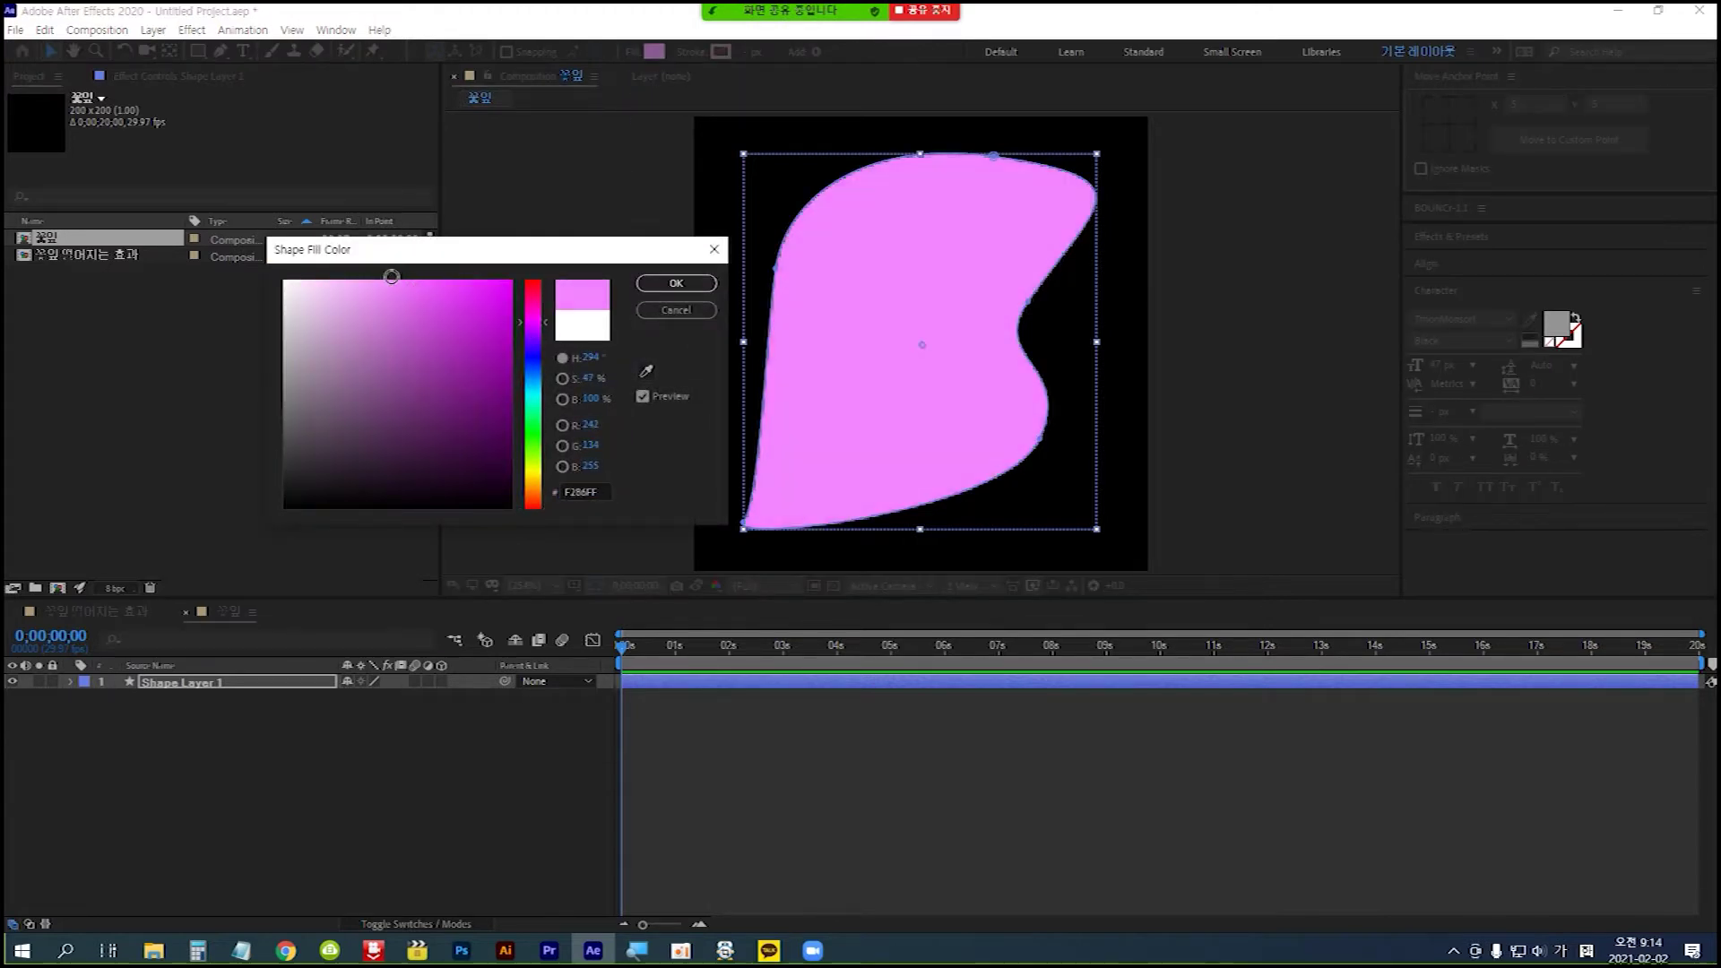
pyautogui.click(696, 285)
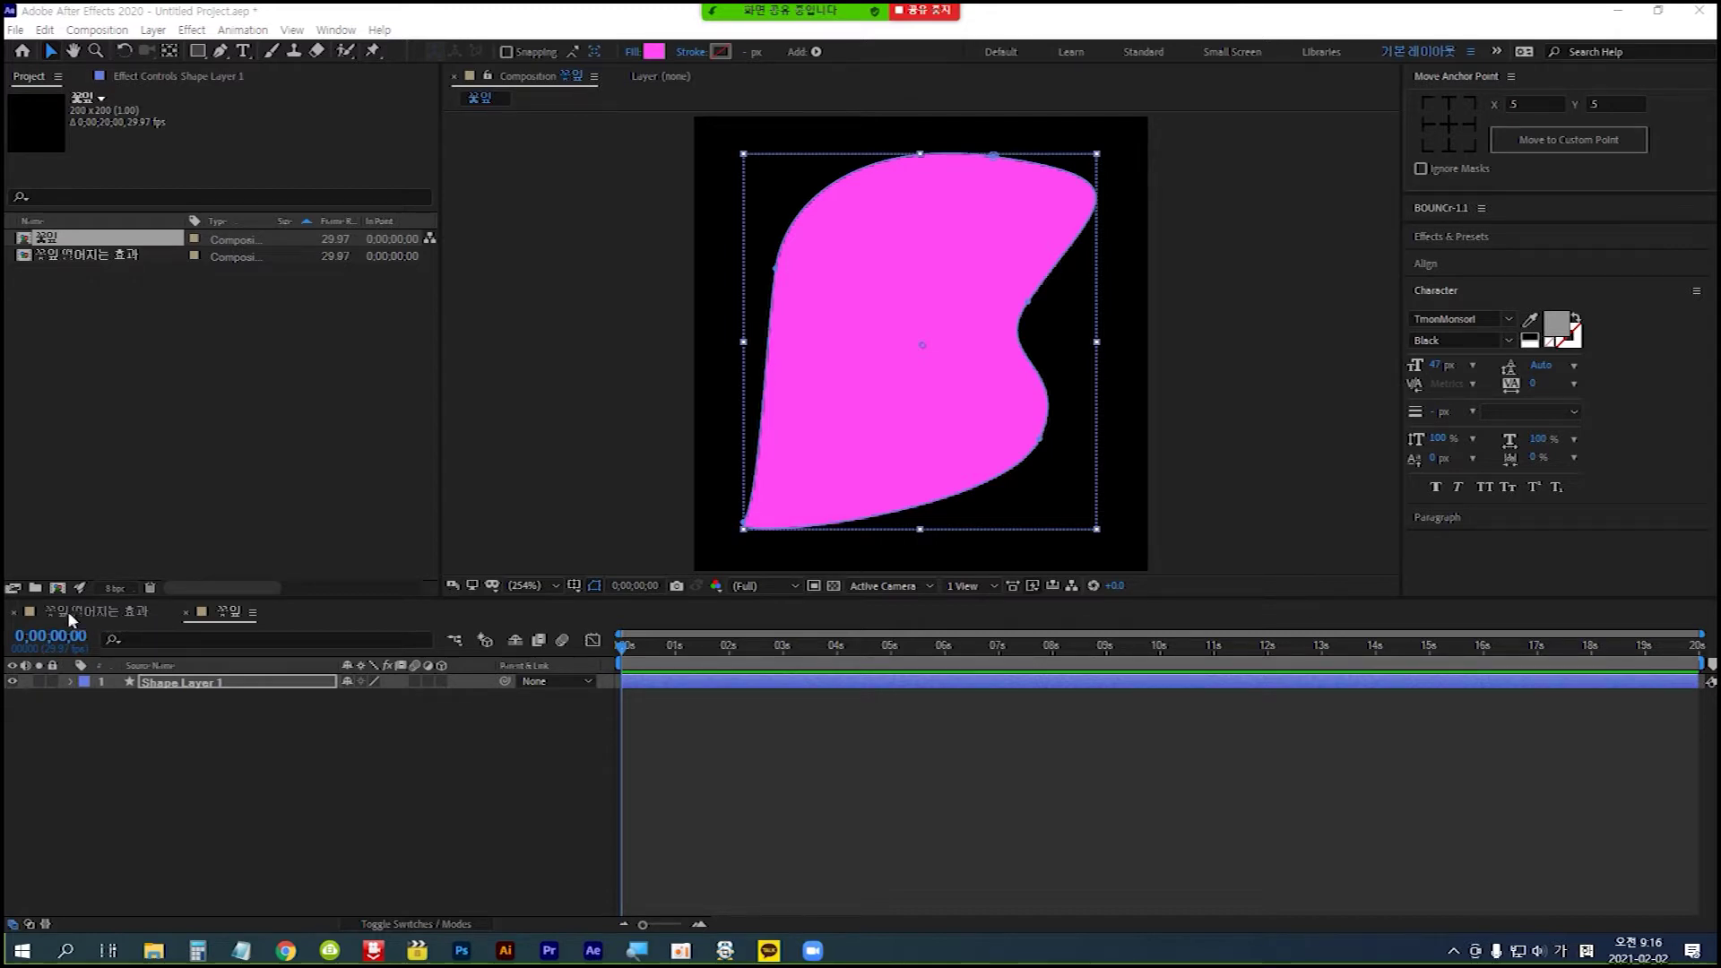
# - Add the 꽃잎 composition as a layer in the 꽃잎 떨어지는 효과 composition and hide it
pyautogui.click(121, 610)
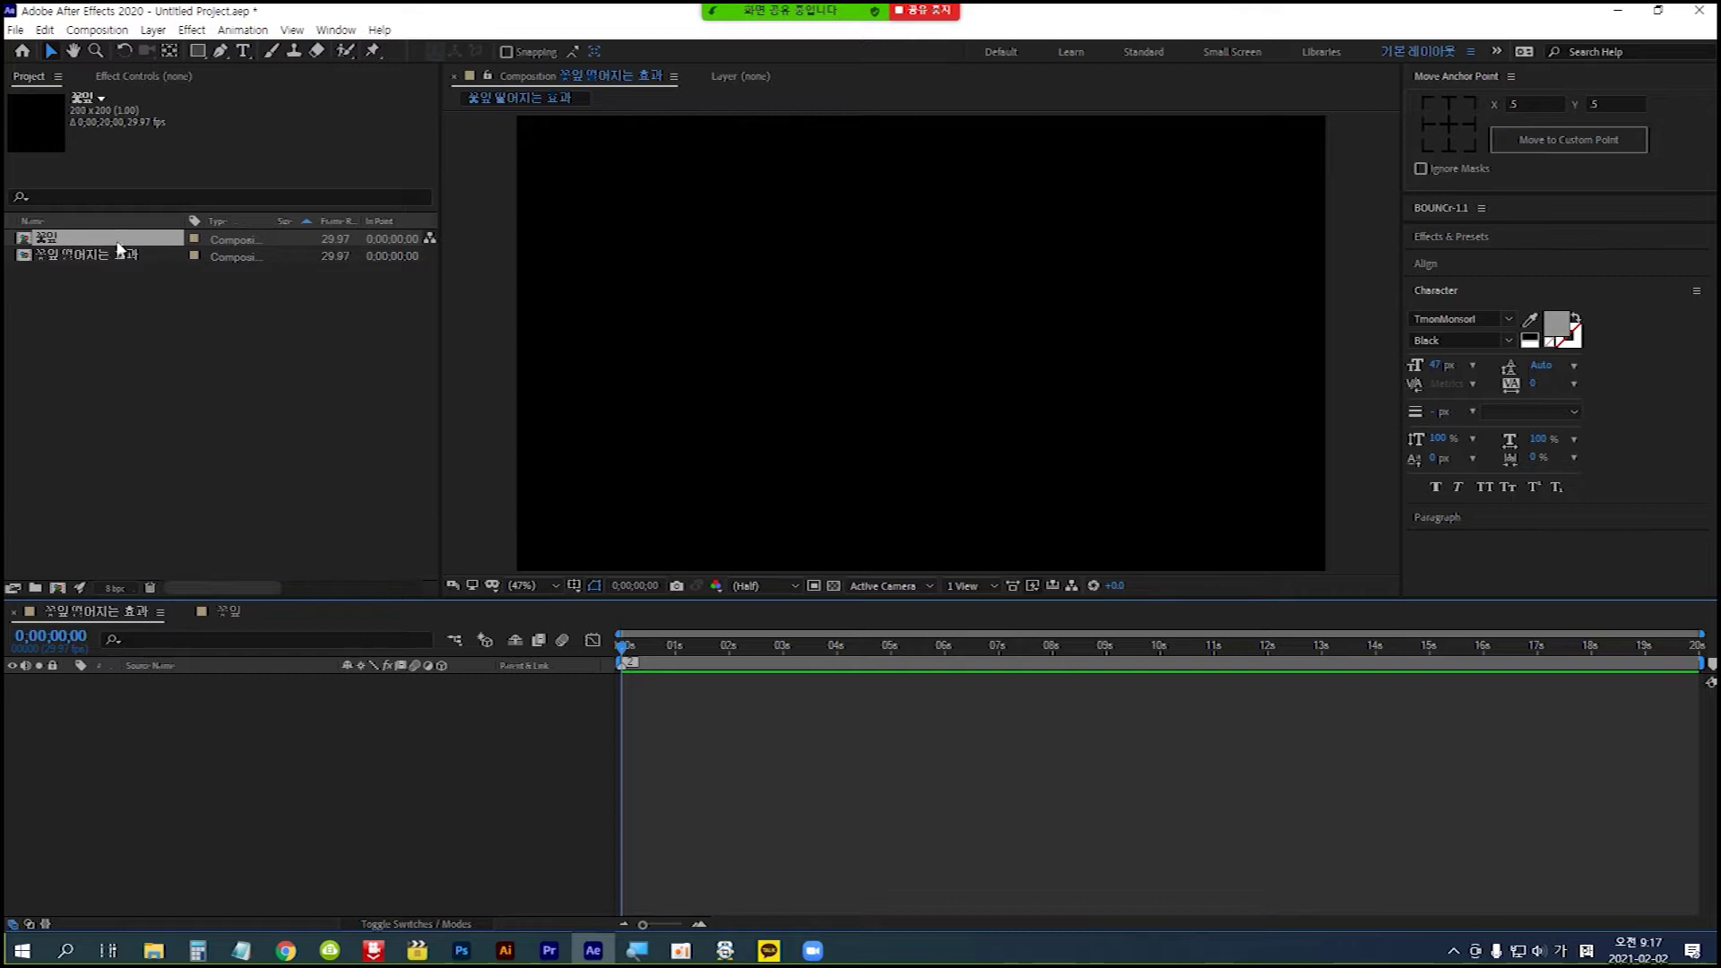
pyautogui.moveTo(128, 243); pyautogui.dragTo(285, 705)
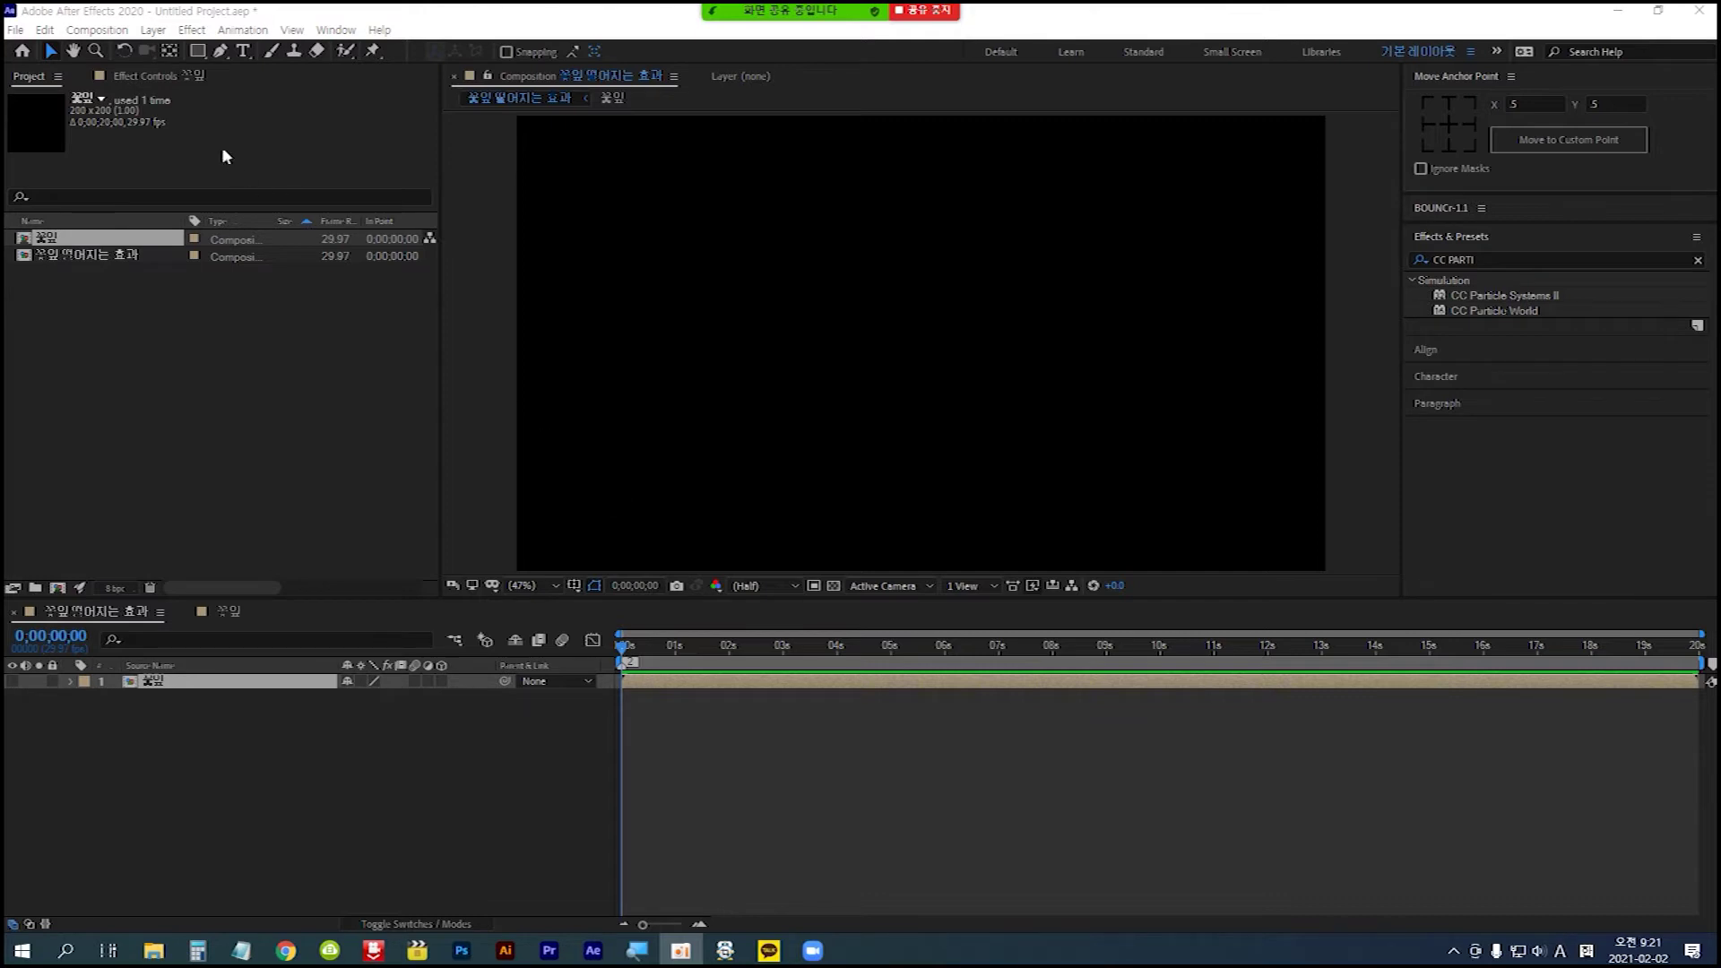
# - Add a white 1920 x 1080 px solid layer above the 꽃잎 layer
pyautogui.click(152, 31)
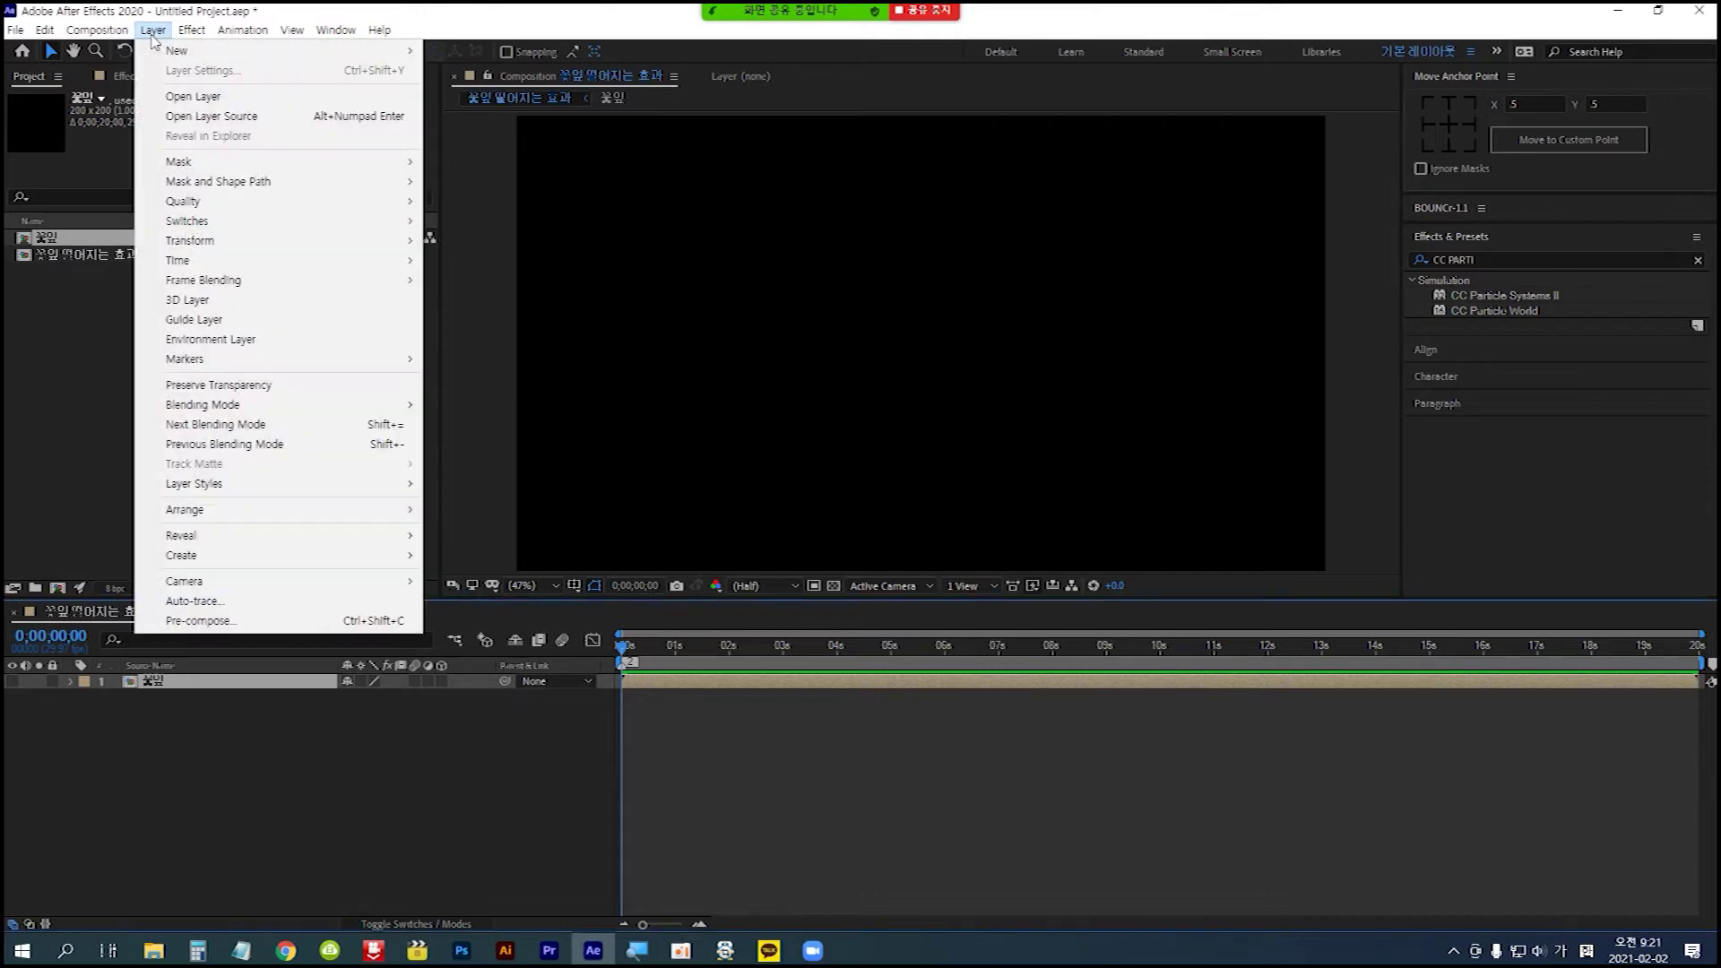
pyautogui.moveTo(376, 54)
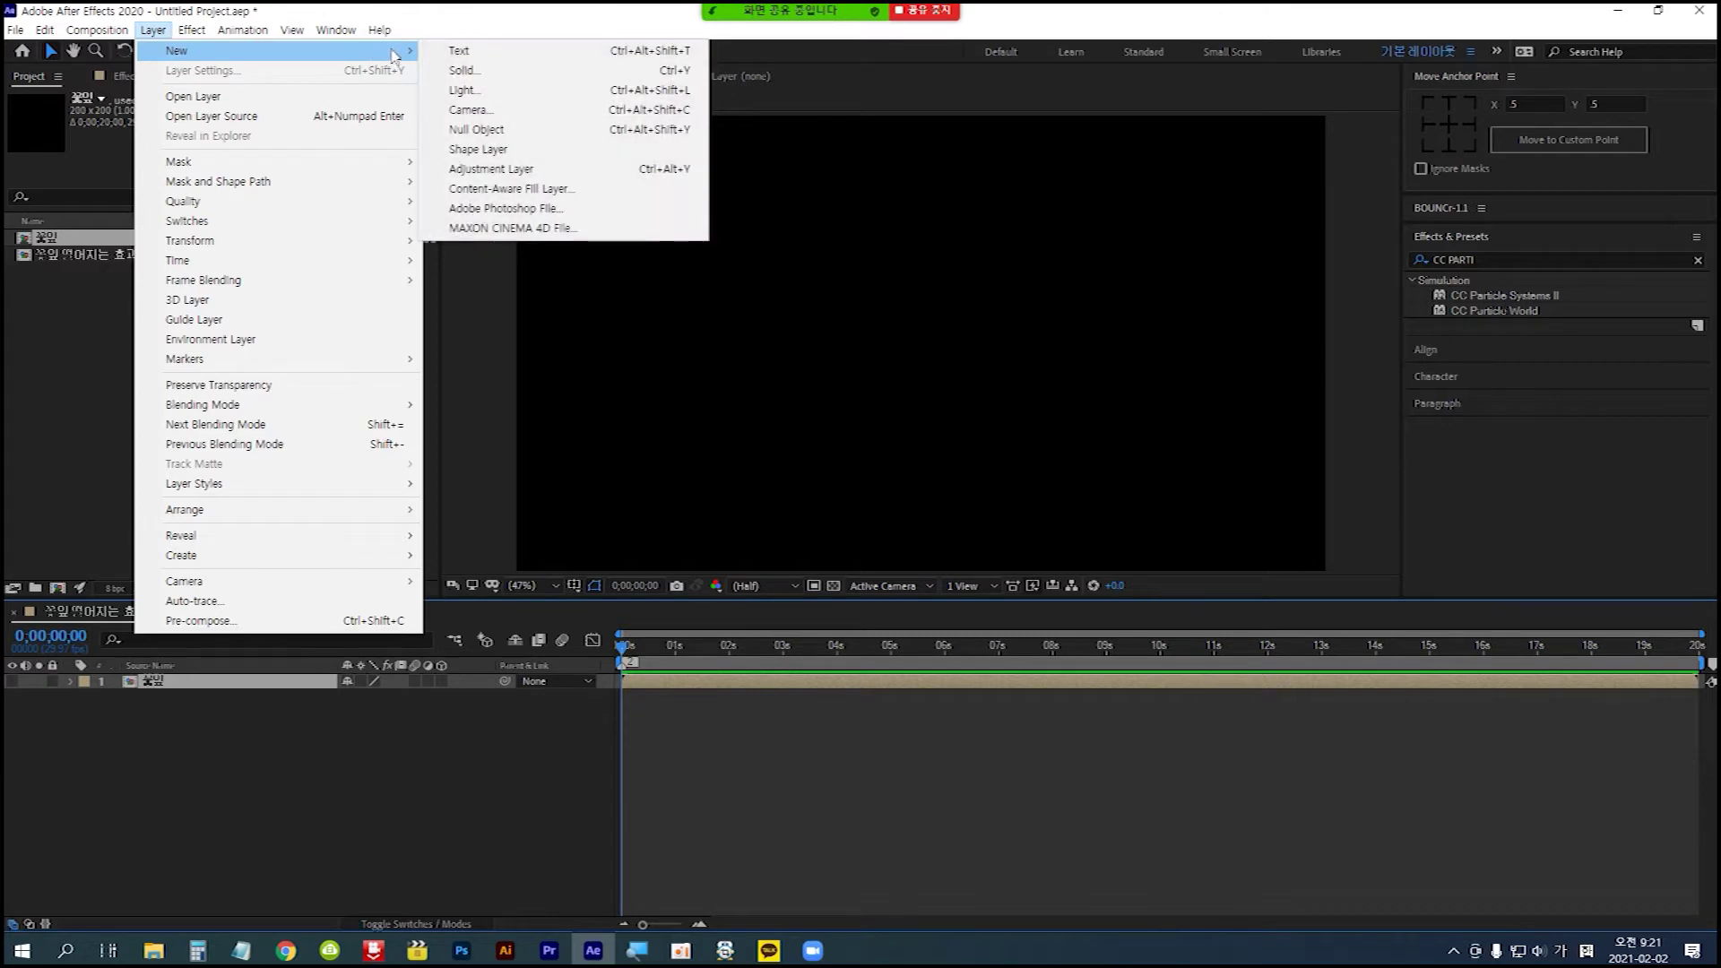
pyautogui.click(535, 73)
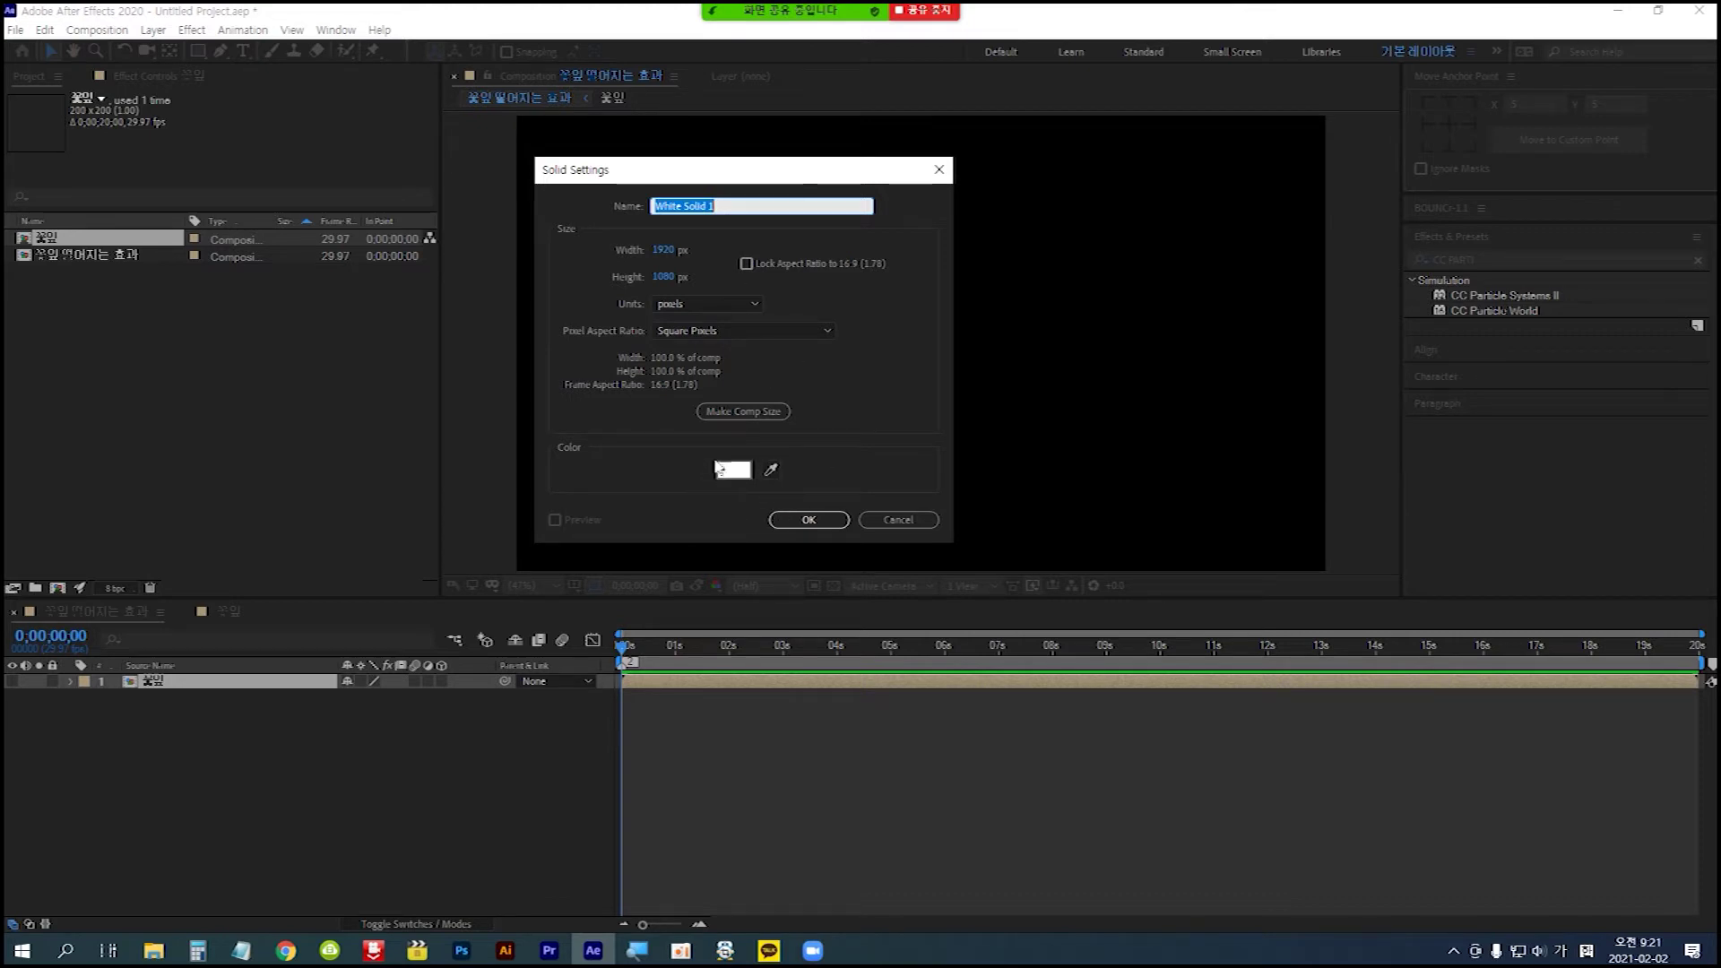
pyautogui.click(809, 520)
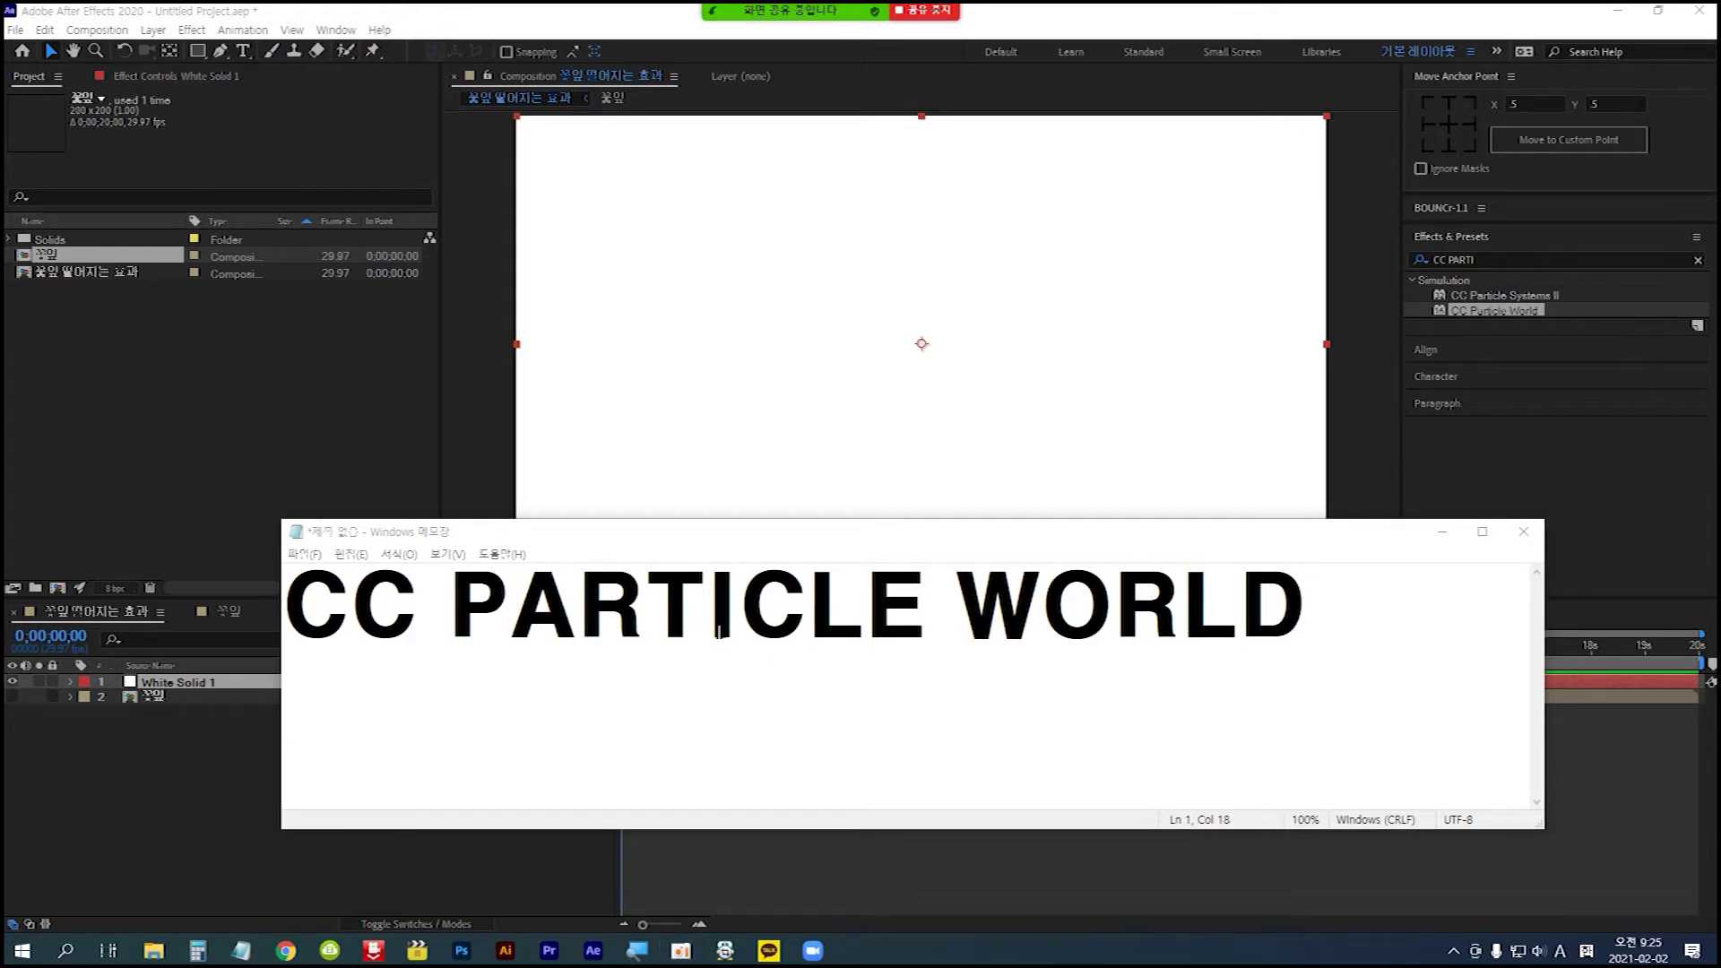
# - Apply the CC Particle World effect to the white solid layer and preview the particles at 0;00;00;29
pyautogui.moveTo(740, 625); pyautogui.dragTo(283, 609)
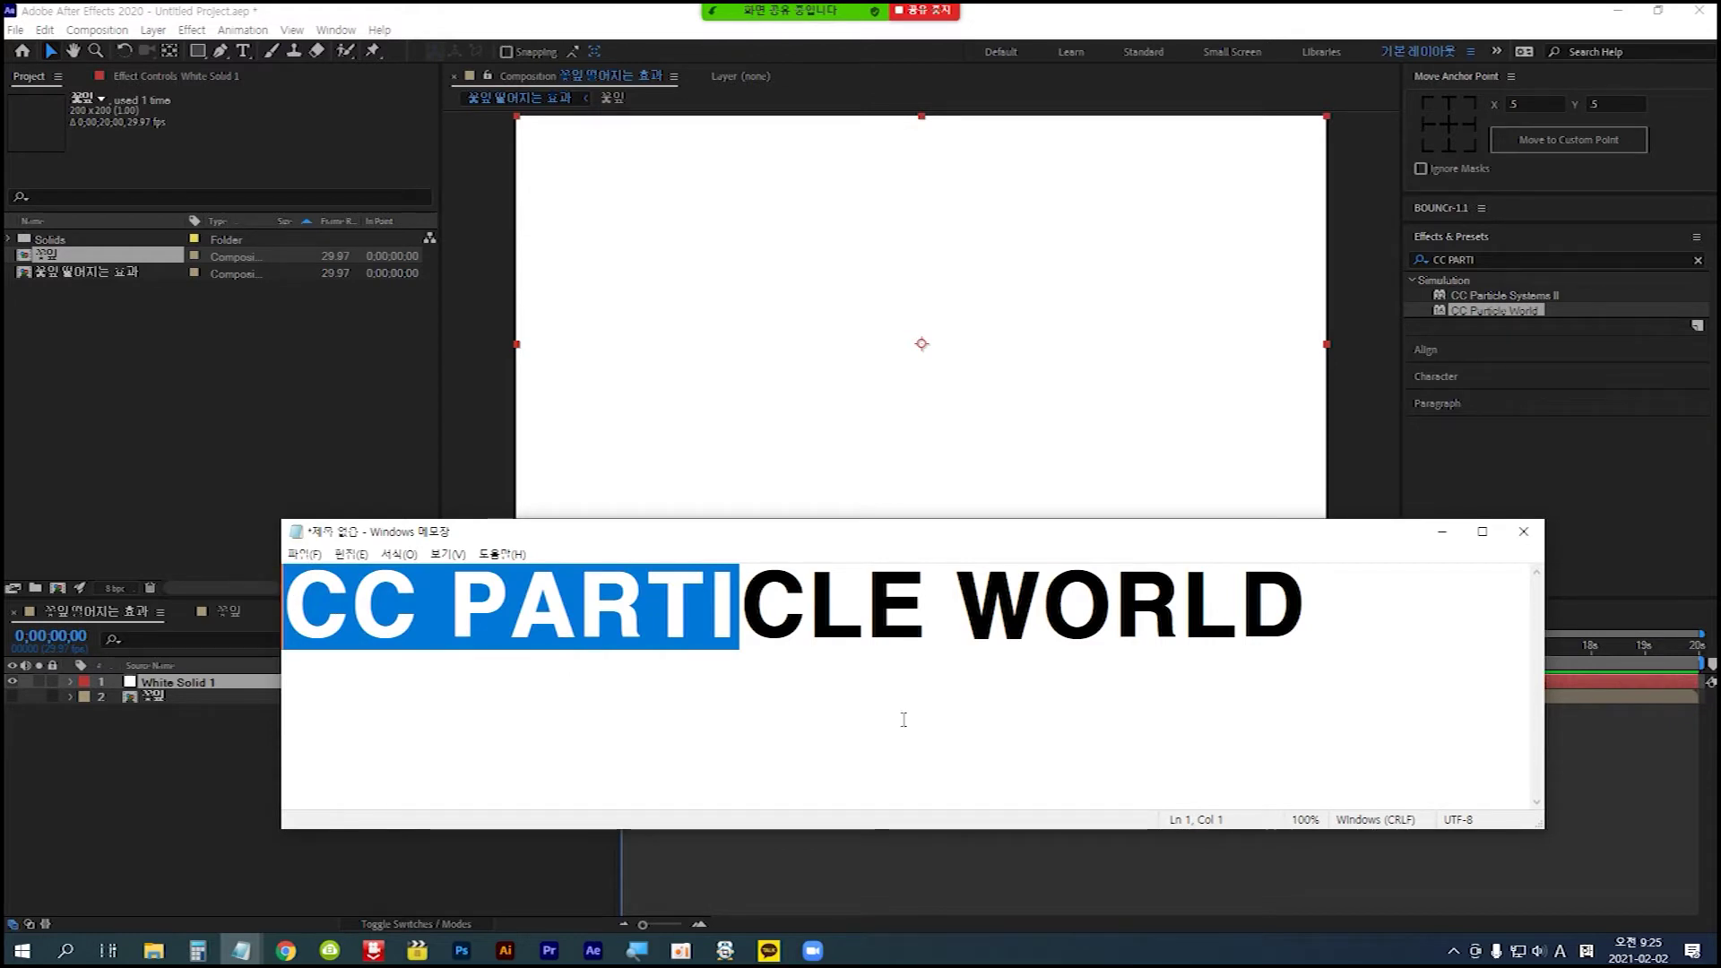
pyautogui.click(1481, 457)
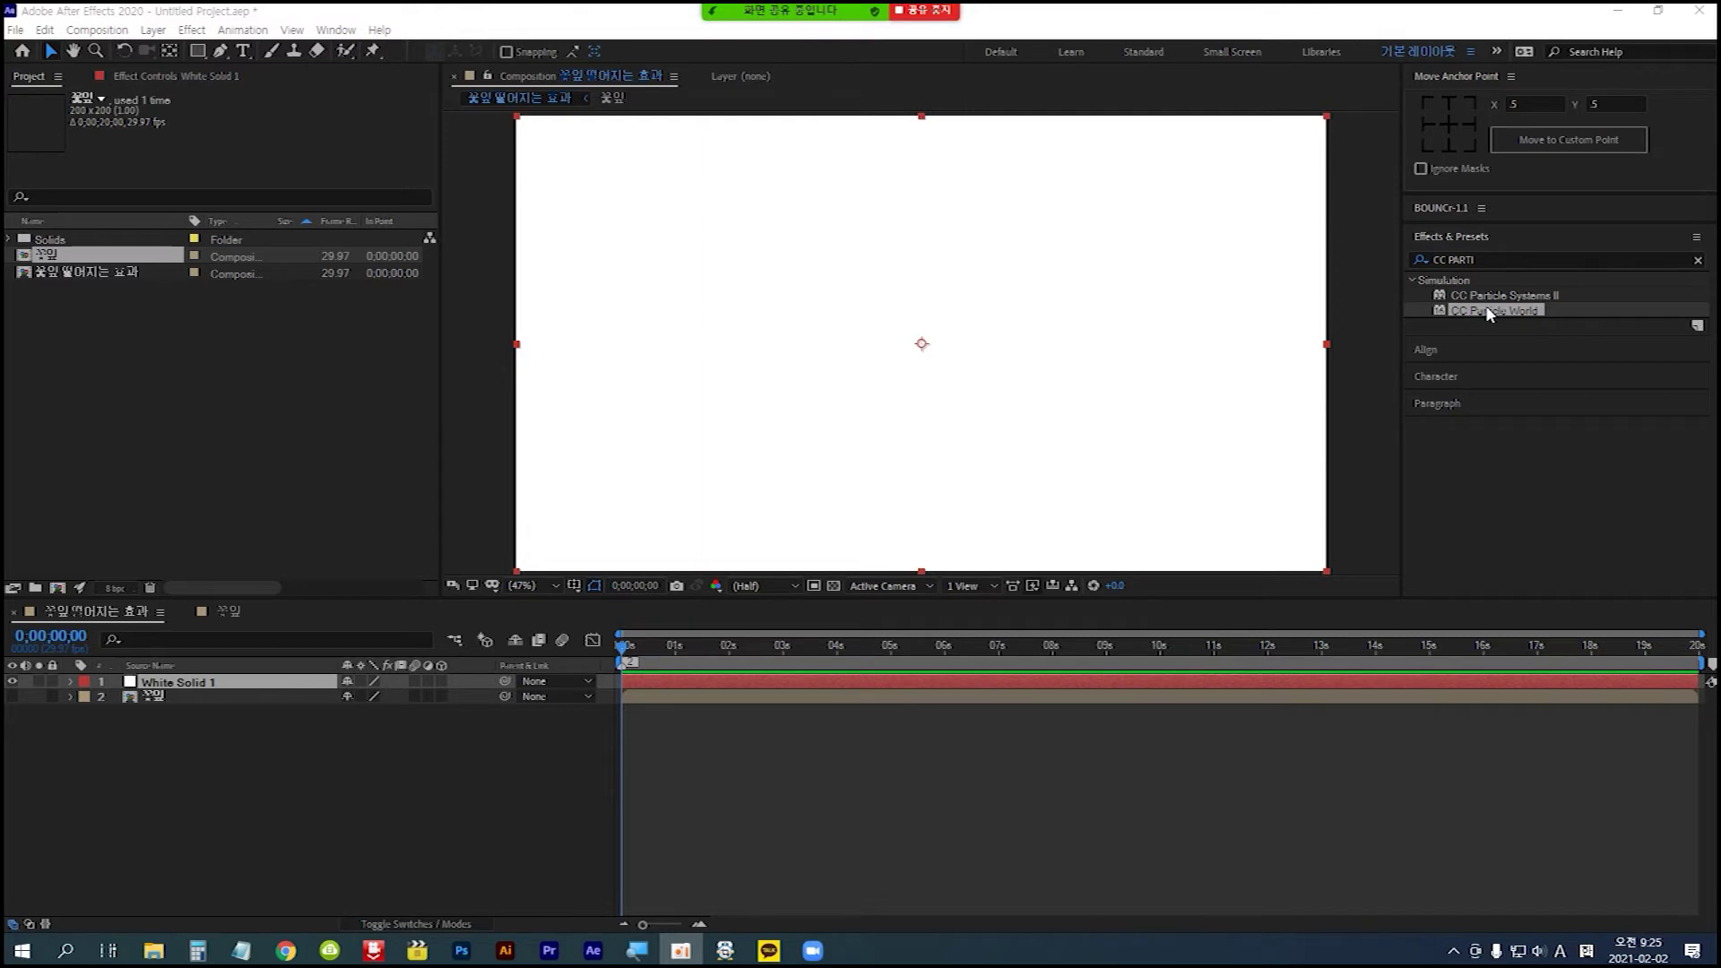
pyautogui.moveTo(1488, 312); pyautogui.dragTo(190, 689)
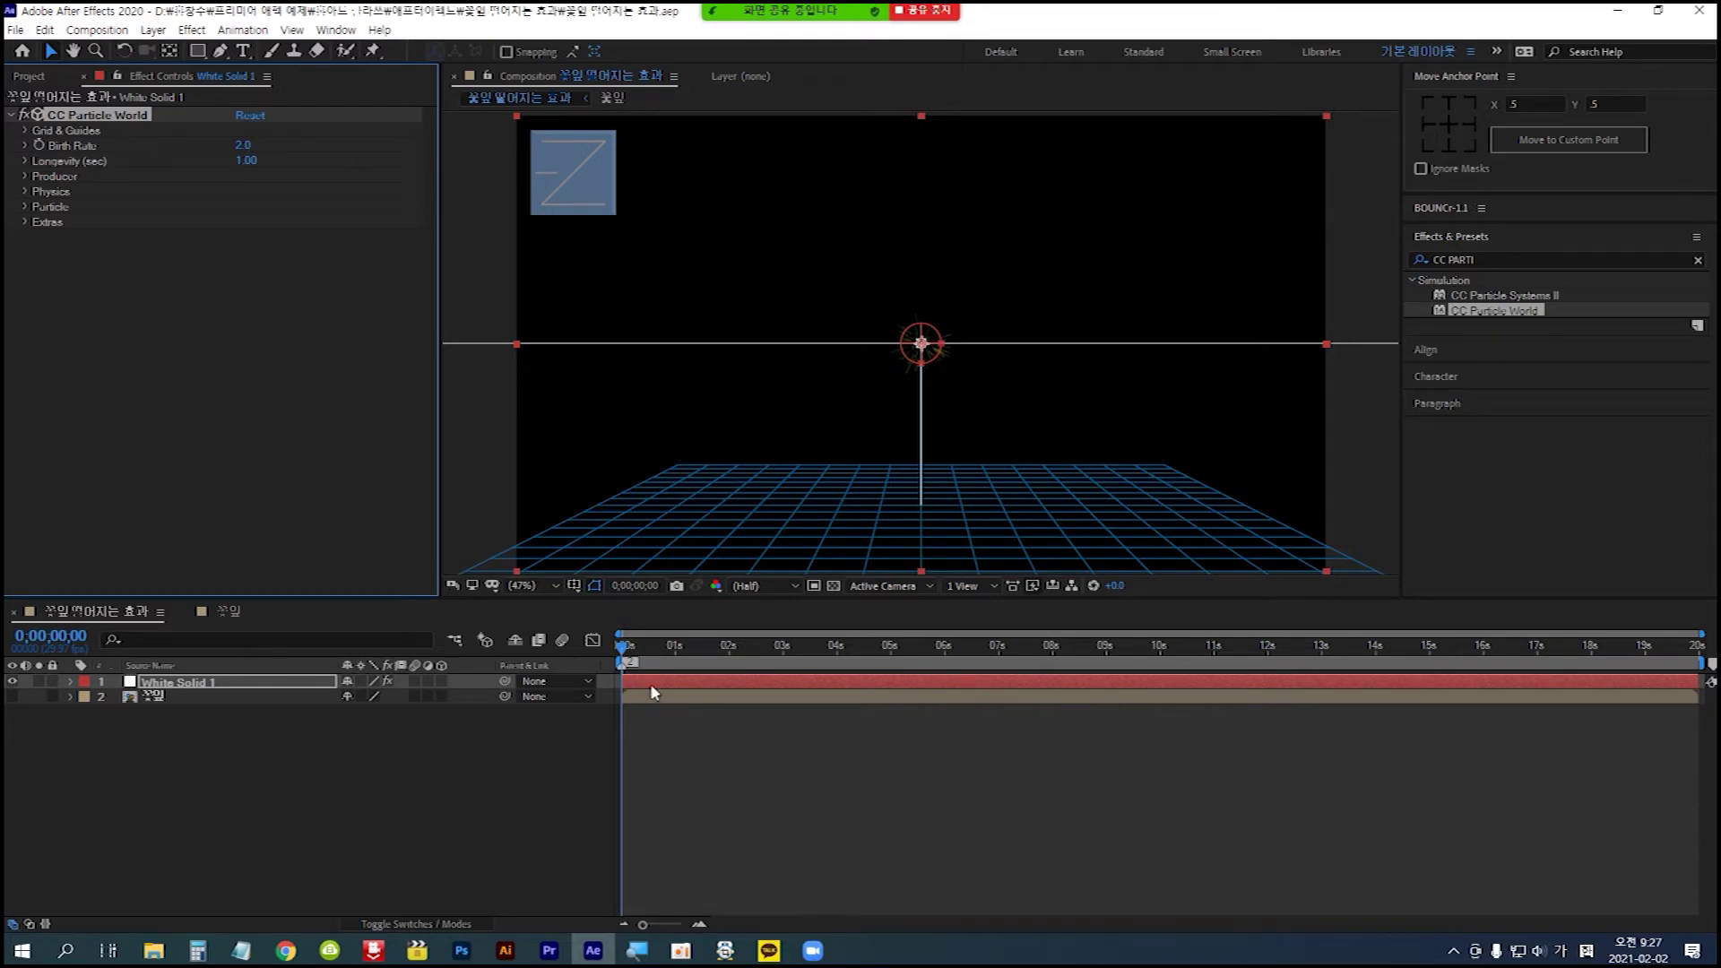
pyautogui.click(629, 647)
pyautogui.moveTo(632, 650); pyautogui.dragTo(673, 663)
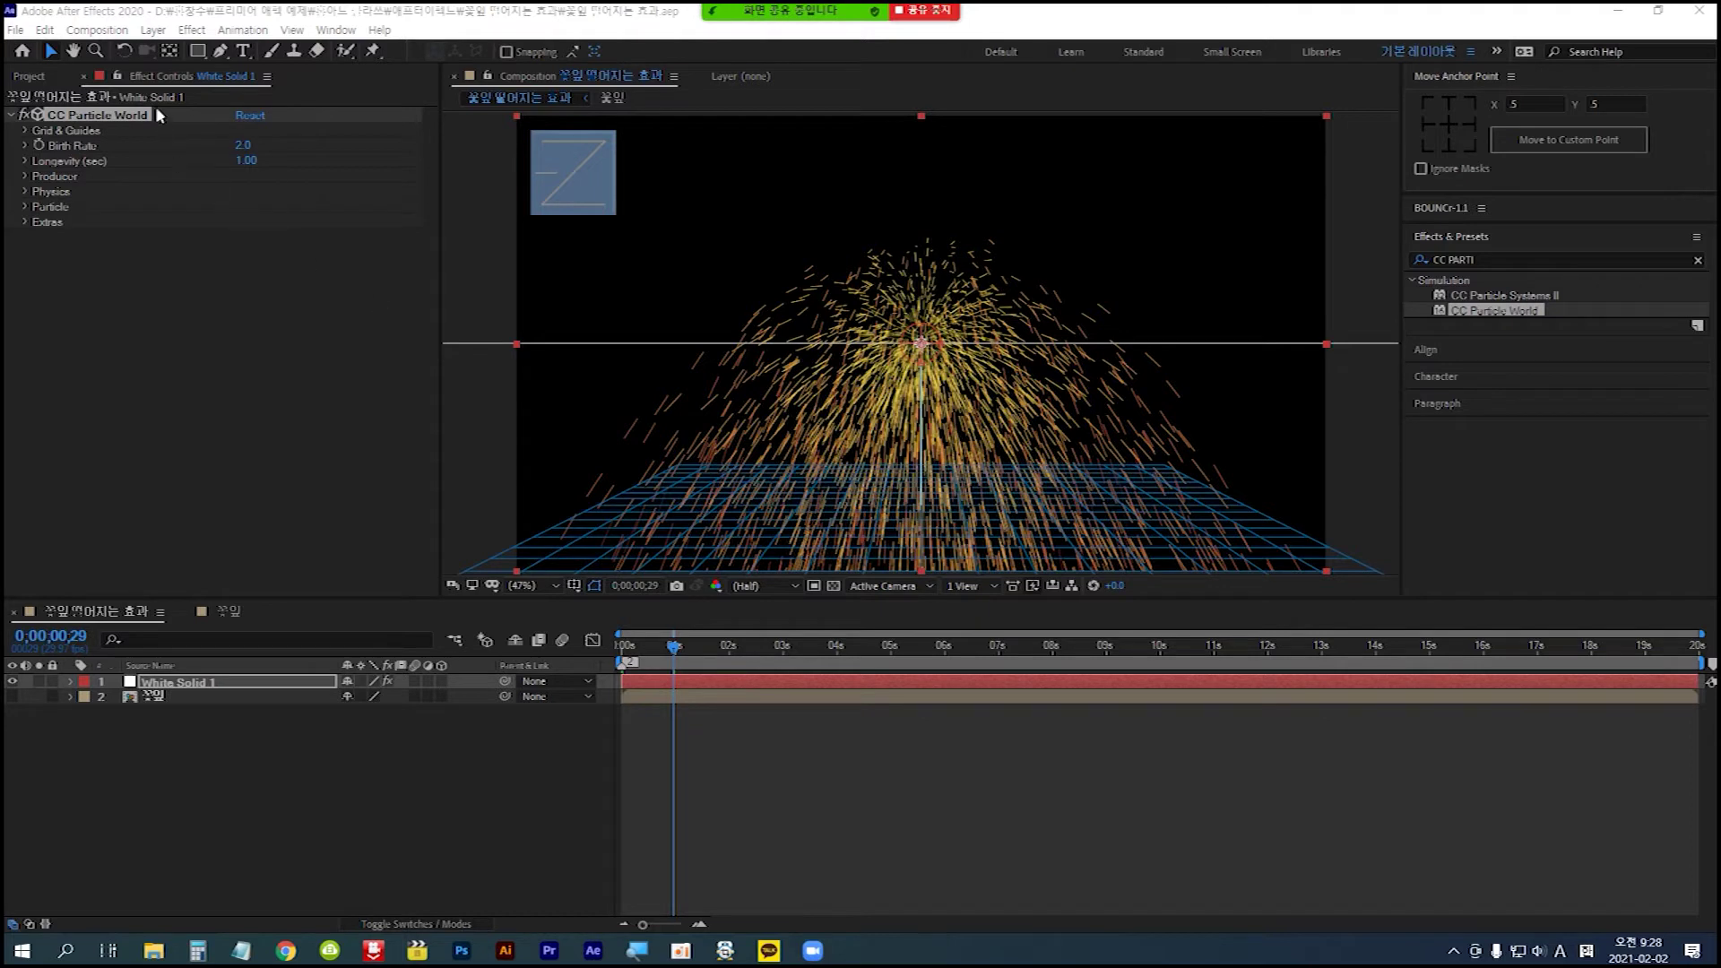
pyautogui.click(313, 85)
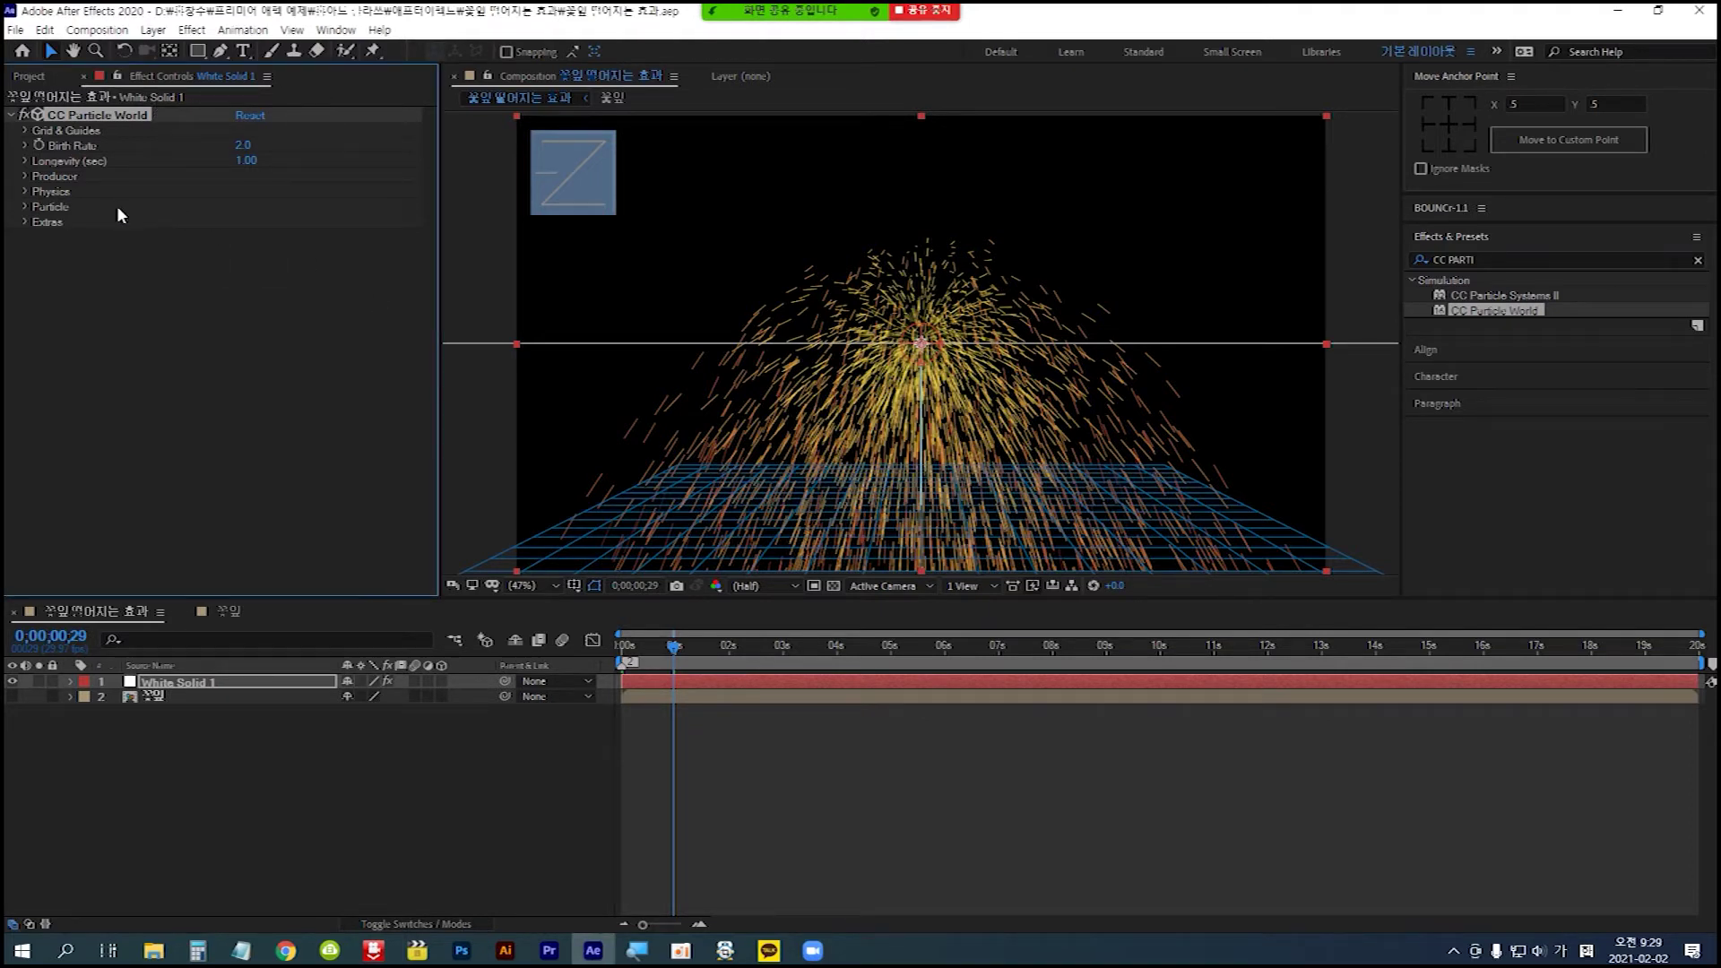
# - Set the particle Producer's Radius X, Radius Y and Radius Z to 1.5 each and preview the spread at 0;00;01;04
pyautogui.click(26, 176)
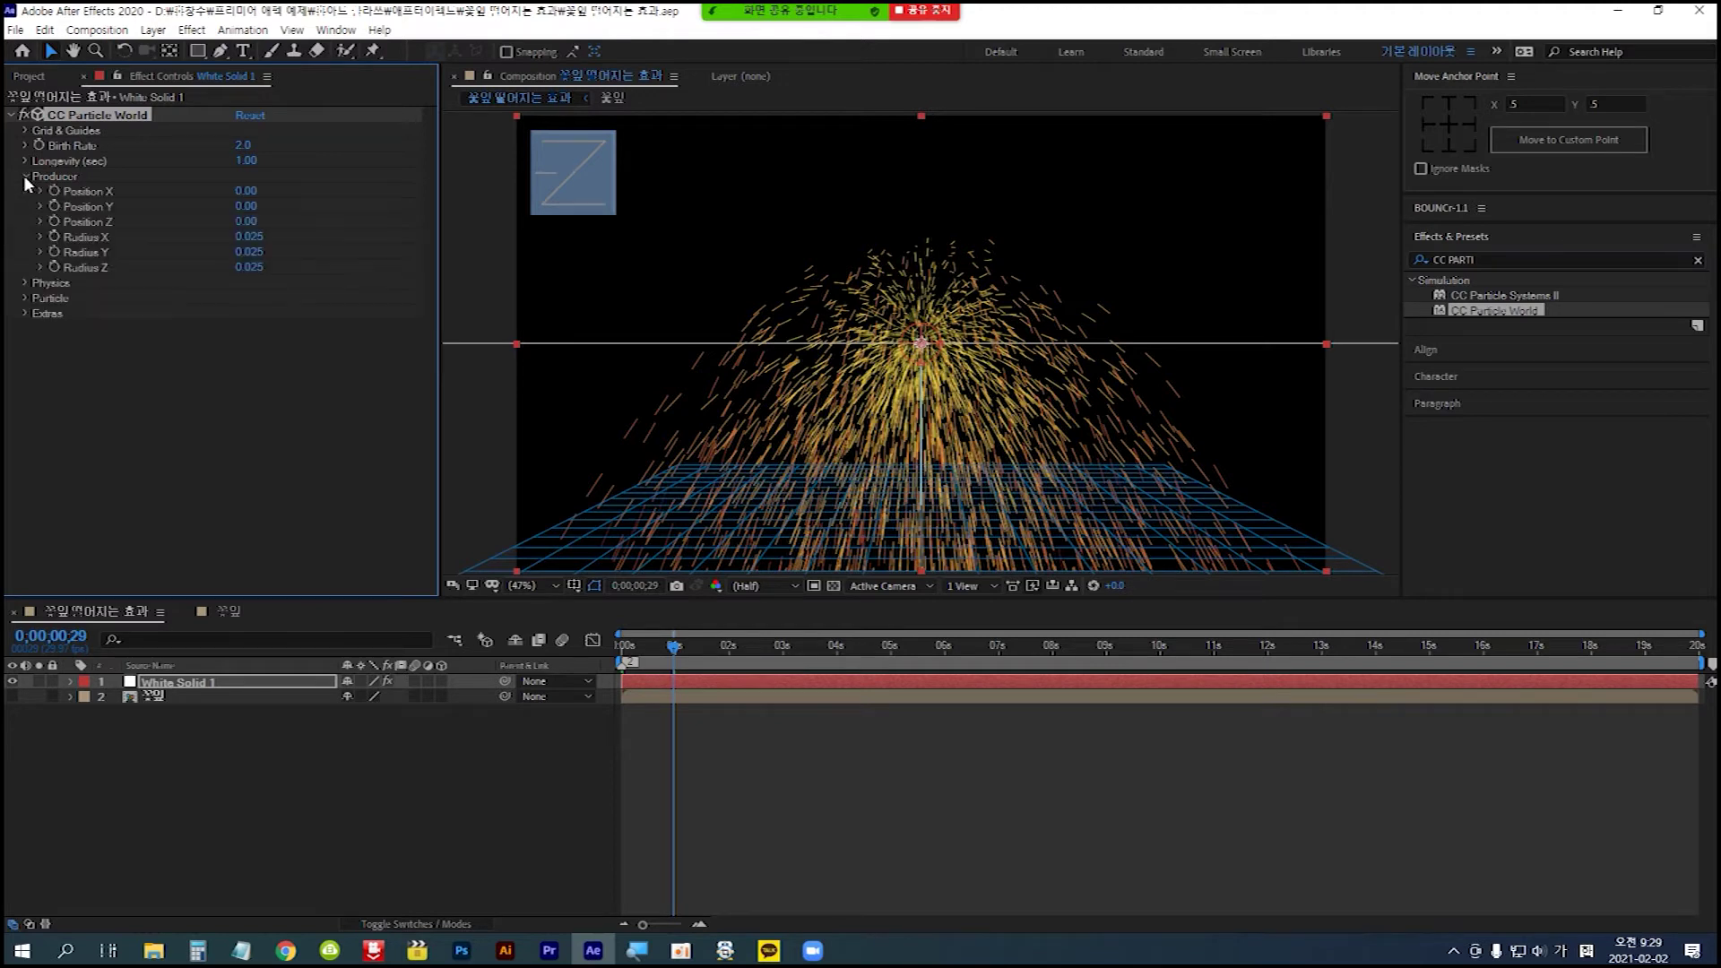
pyautogui.click(244, 237)
pyautogui.write('1.5')
pyautogui.press('Return')
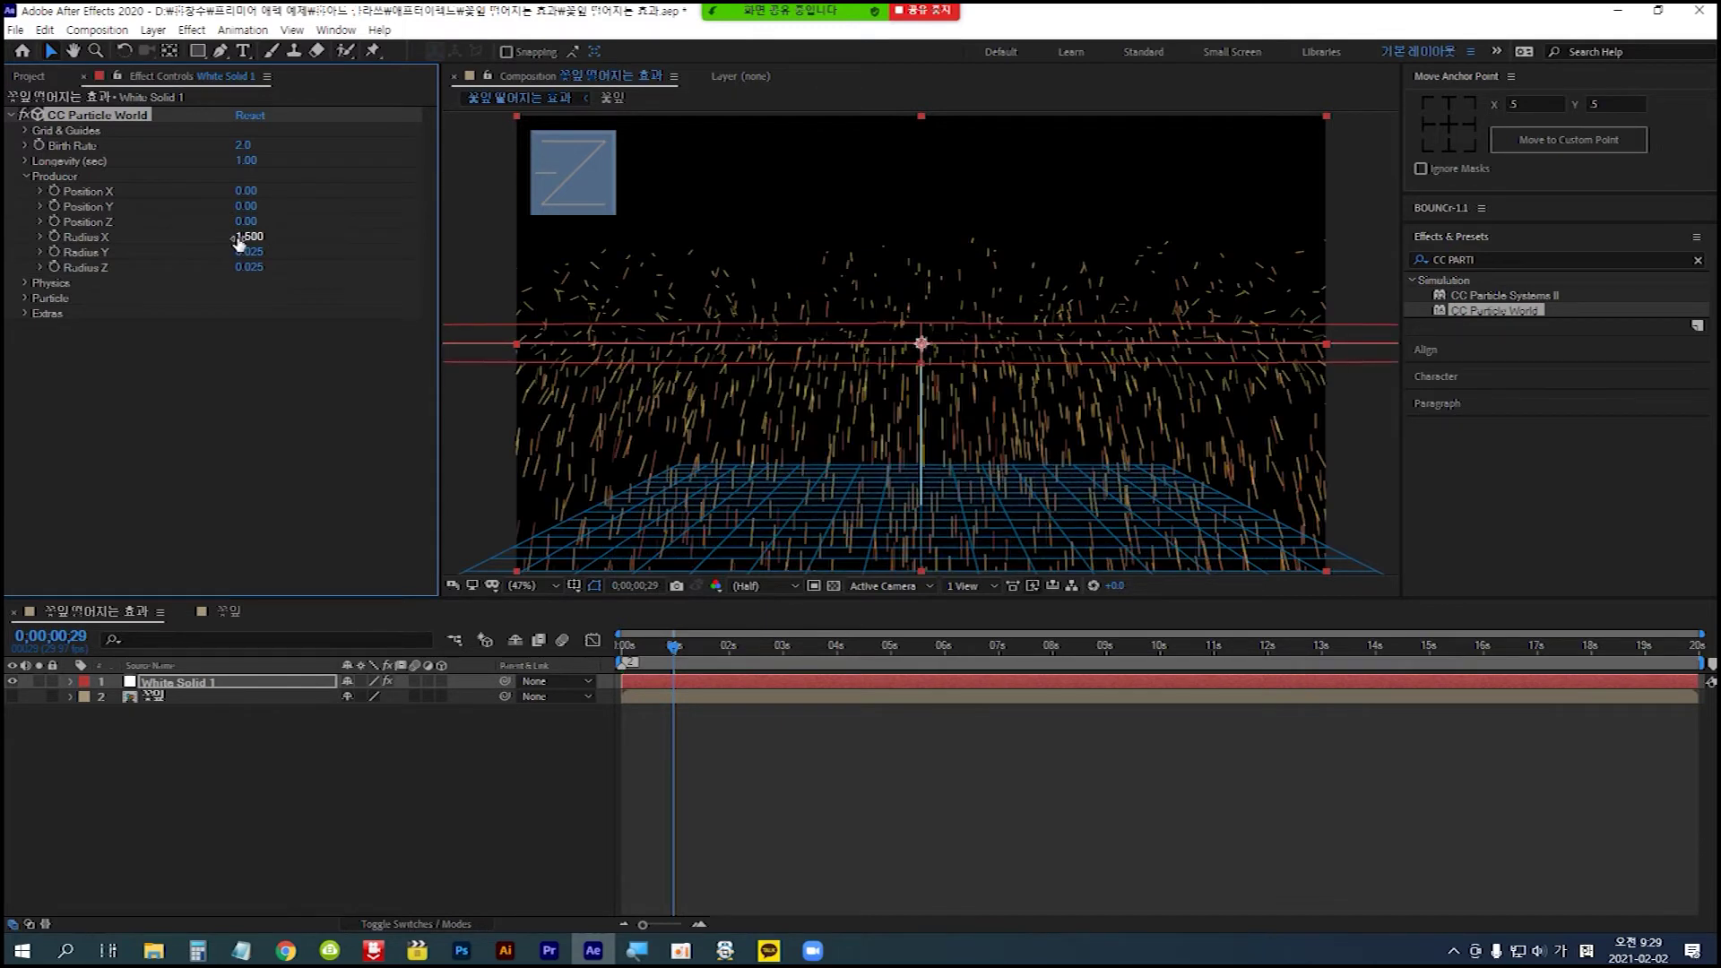
pyautogui.click(254, 254)
pyautogui.write('1.5')
pyautogui.press('Return')
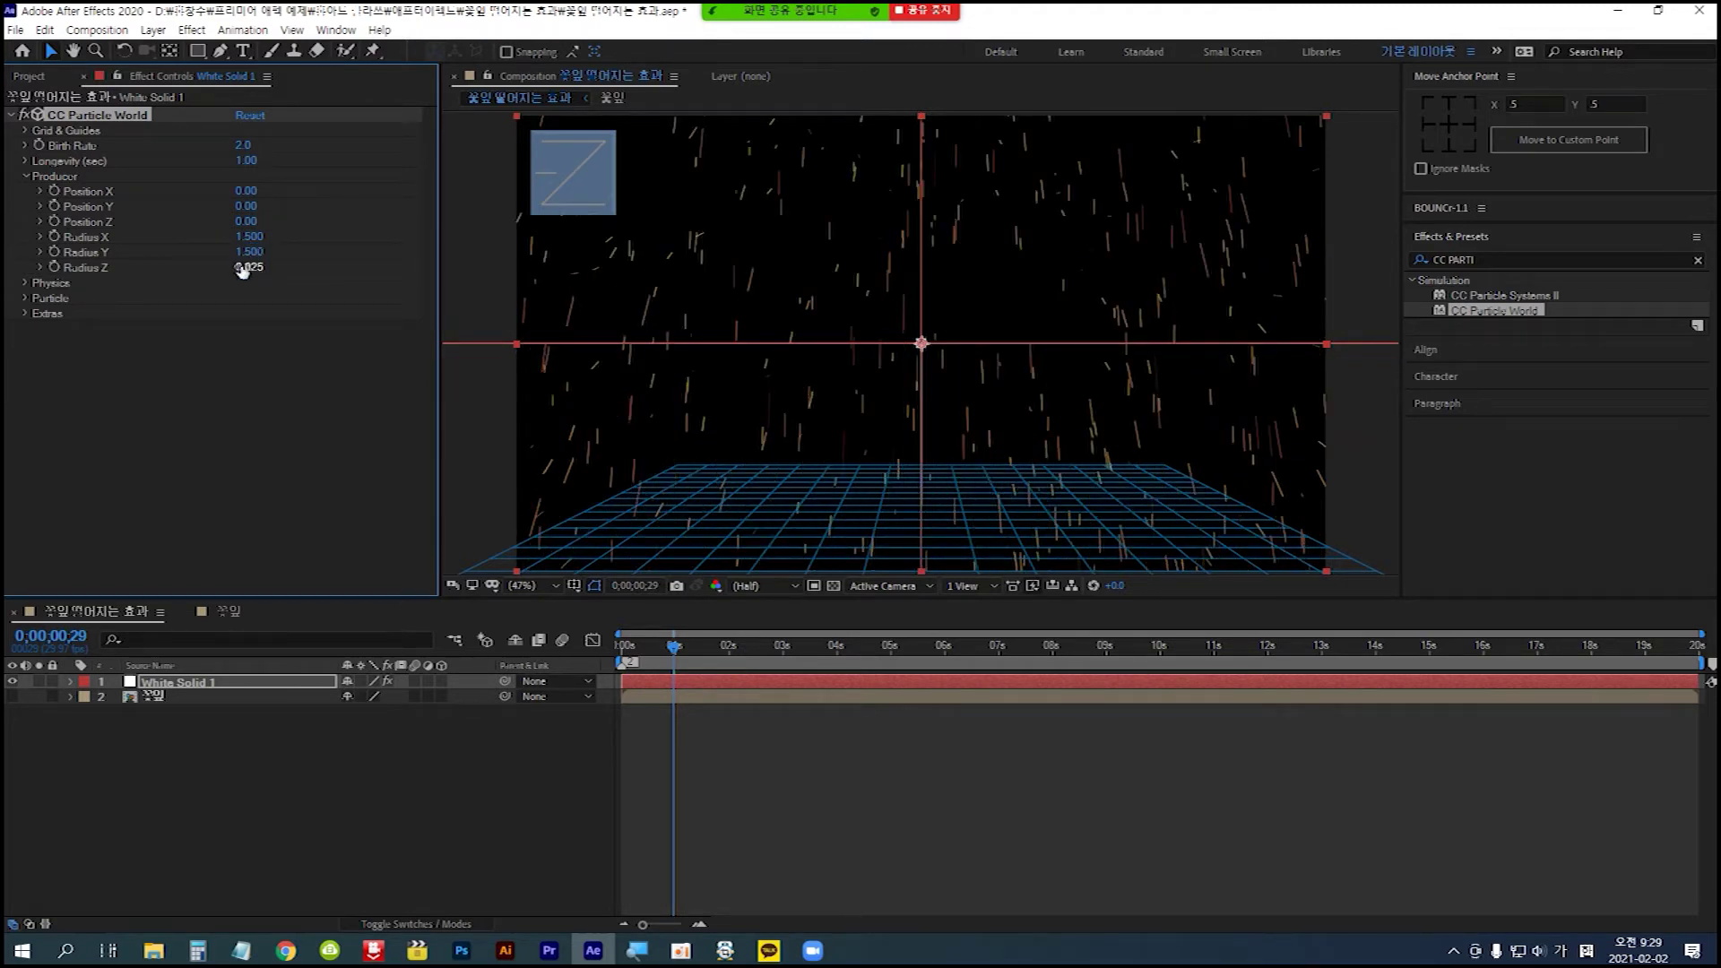
pyautogui.click(252, 270)
pyautogui.write('1.5')
pyautogui.press('Return')
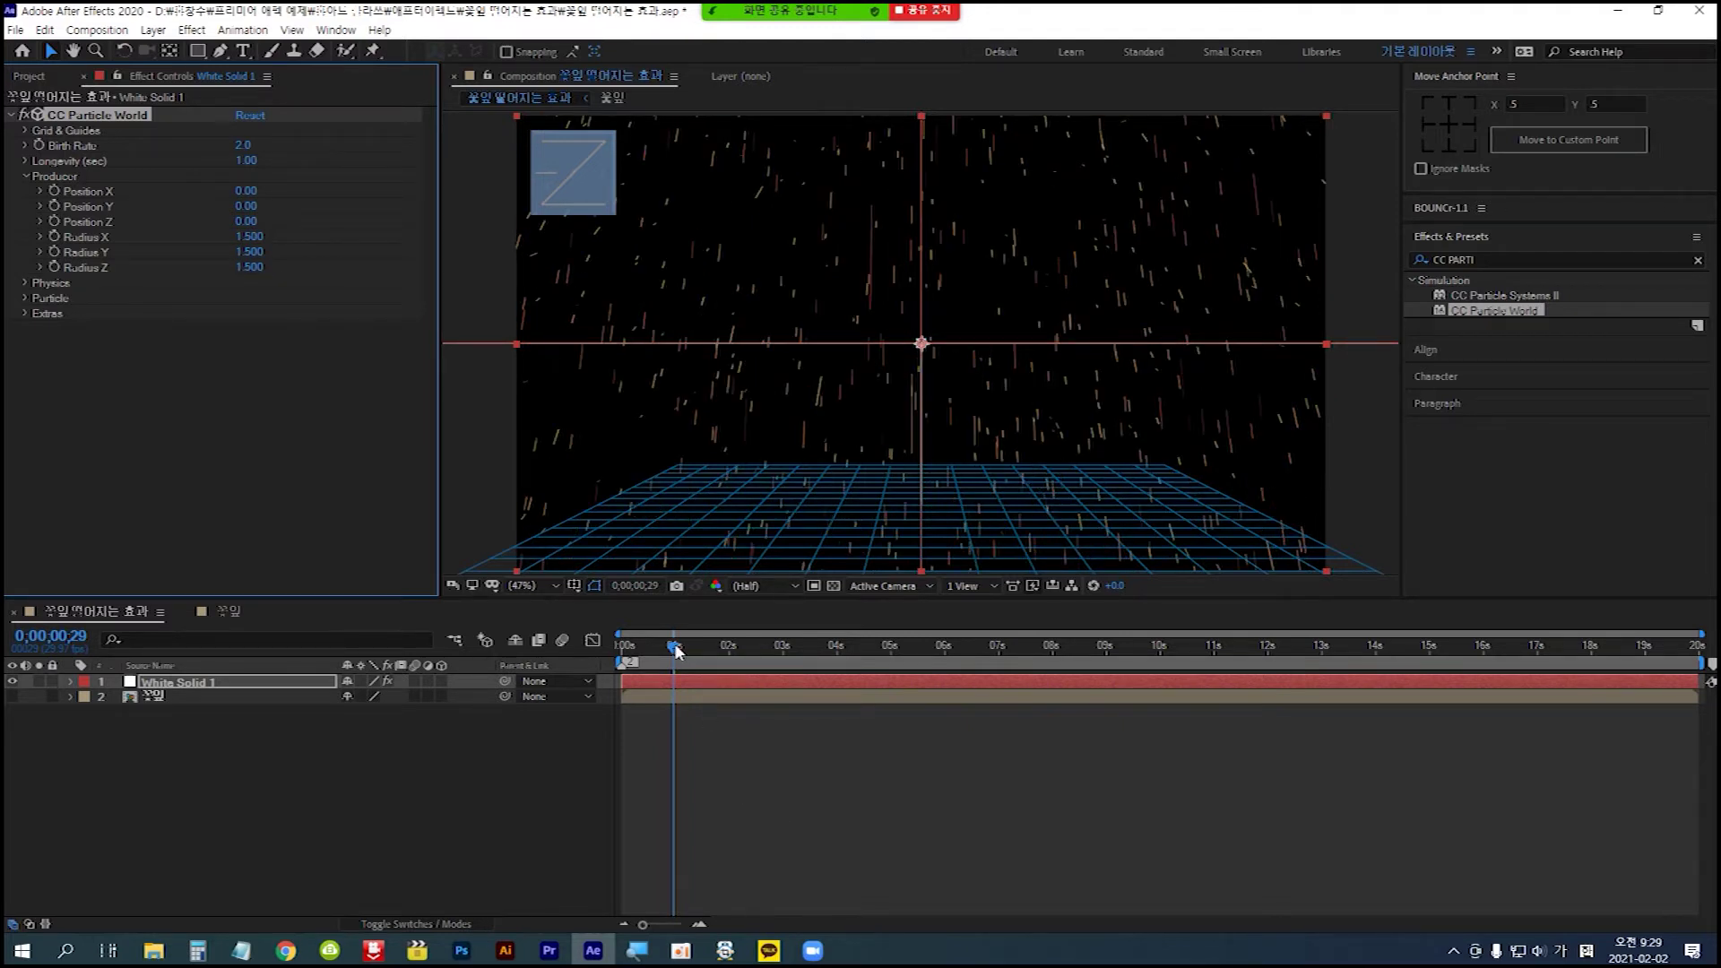
pyautogui.moveTo(674, 649)
pyautogui.mouseDown()
pyautogui.moveTo(750, 658)
pyautogui.moveTo(663, 654)
pyautogui.moveTo(686, 663)
pyautogui.mouseUp()
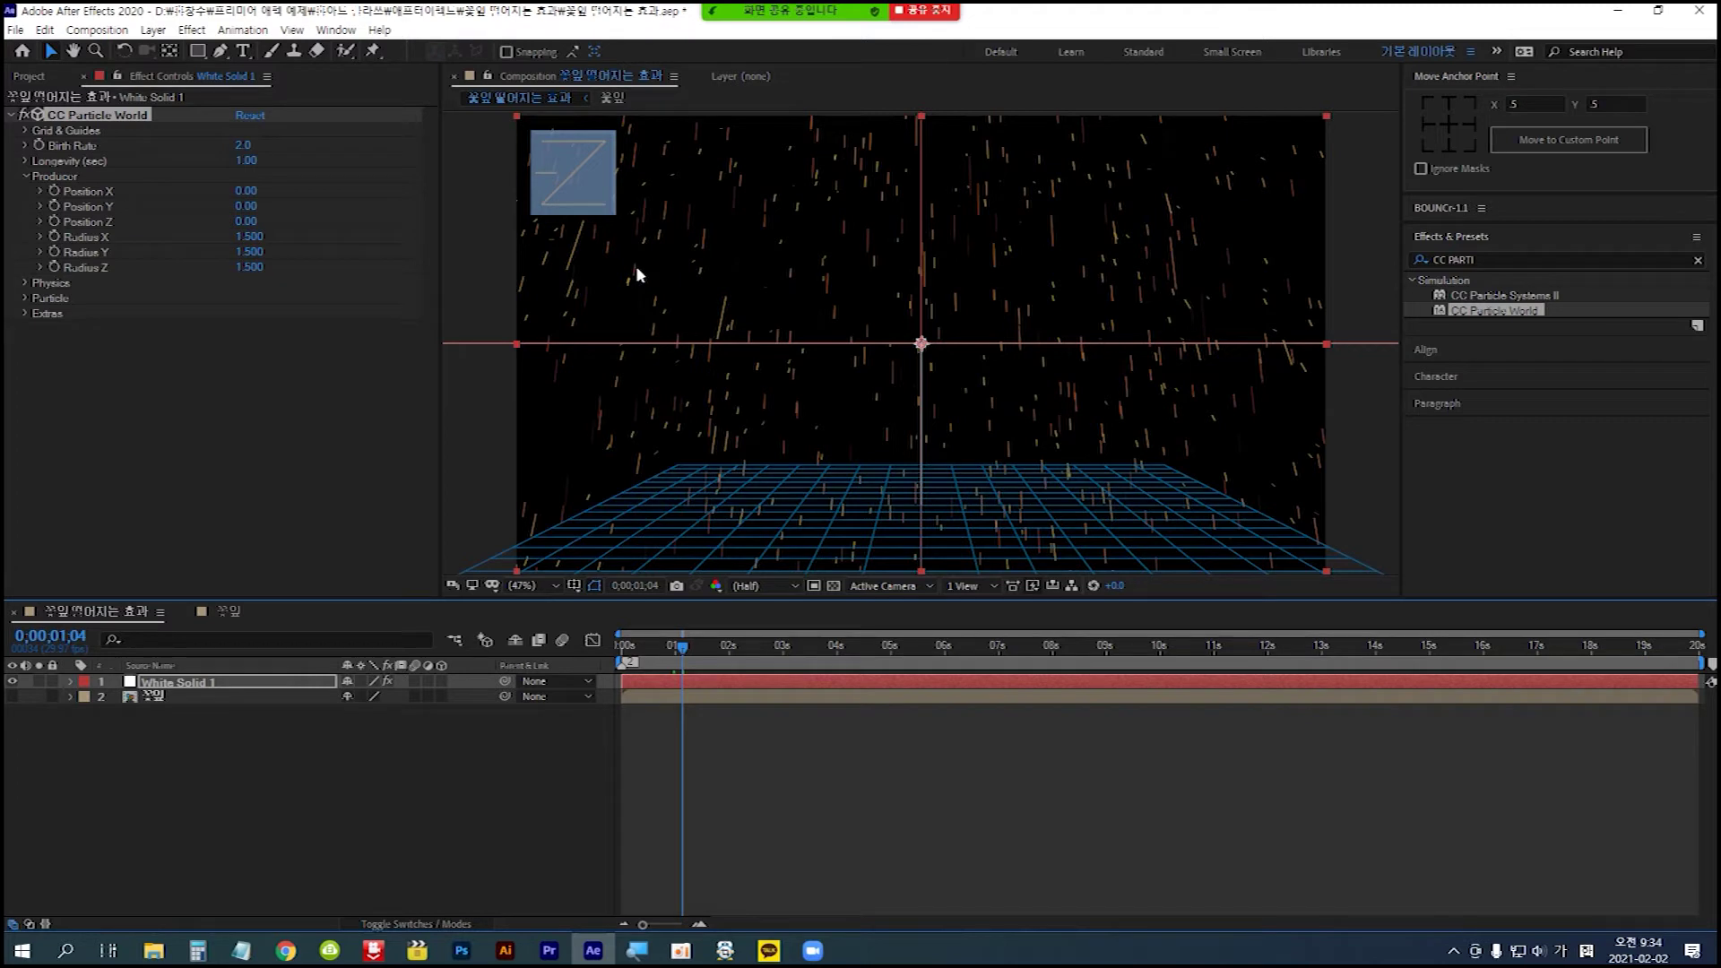
# - Set the CC Particle World Particle Type to Textured QuadPolygon on the white solid layer
pyautogui.click(343, 79)
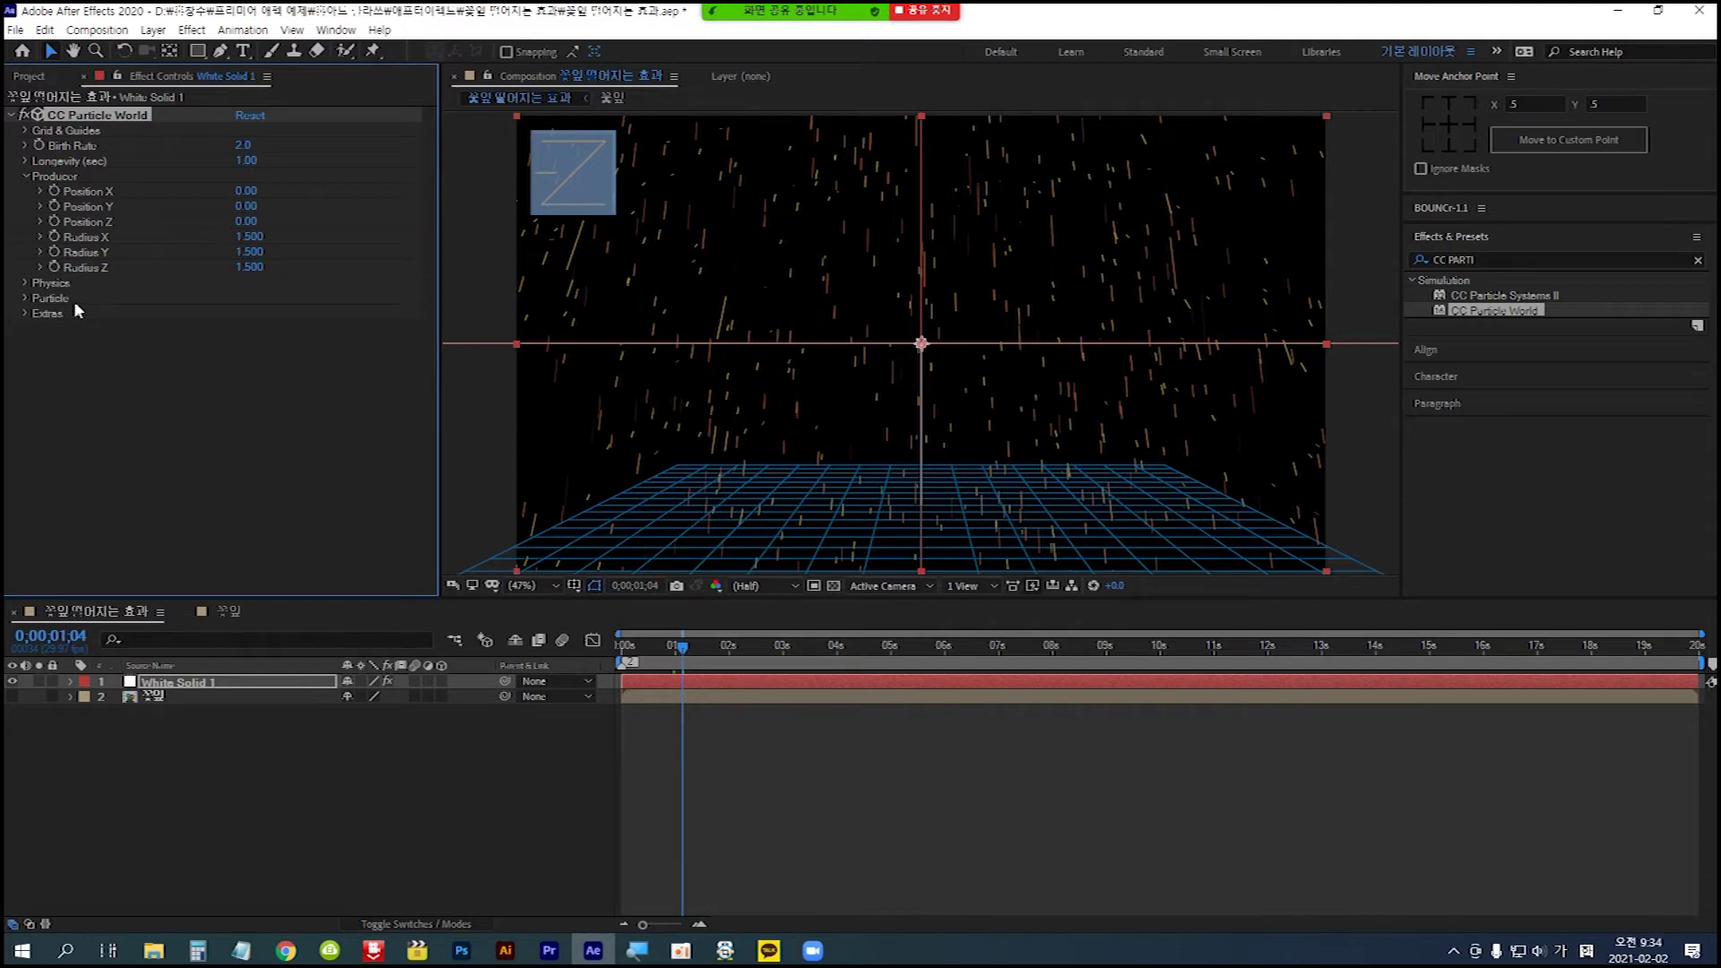
pyautogui.click(24, 298)
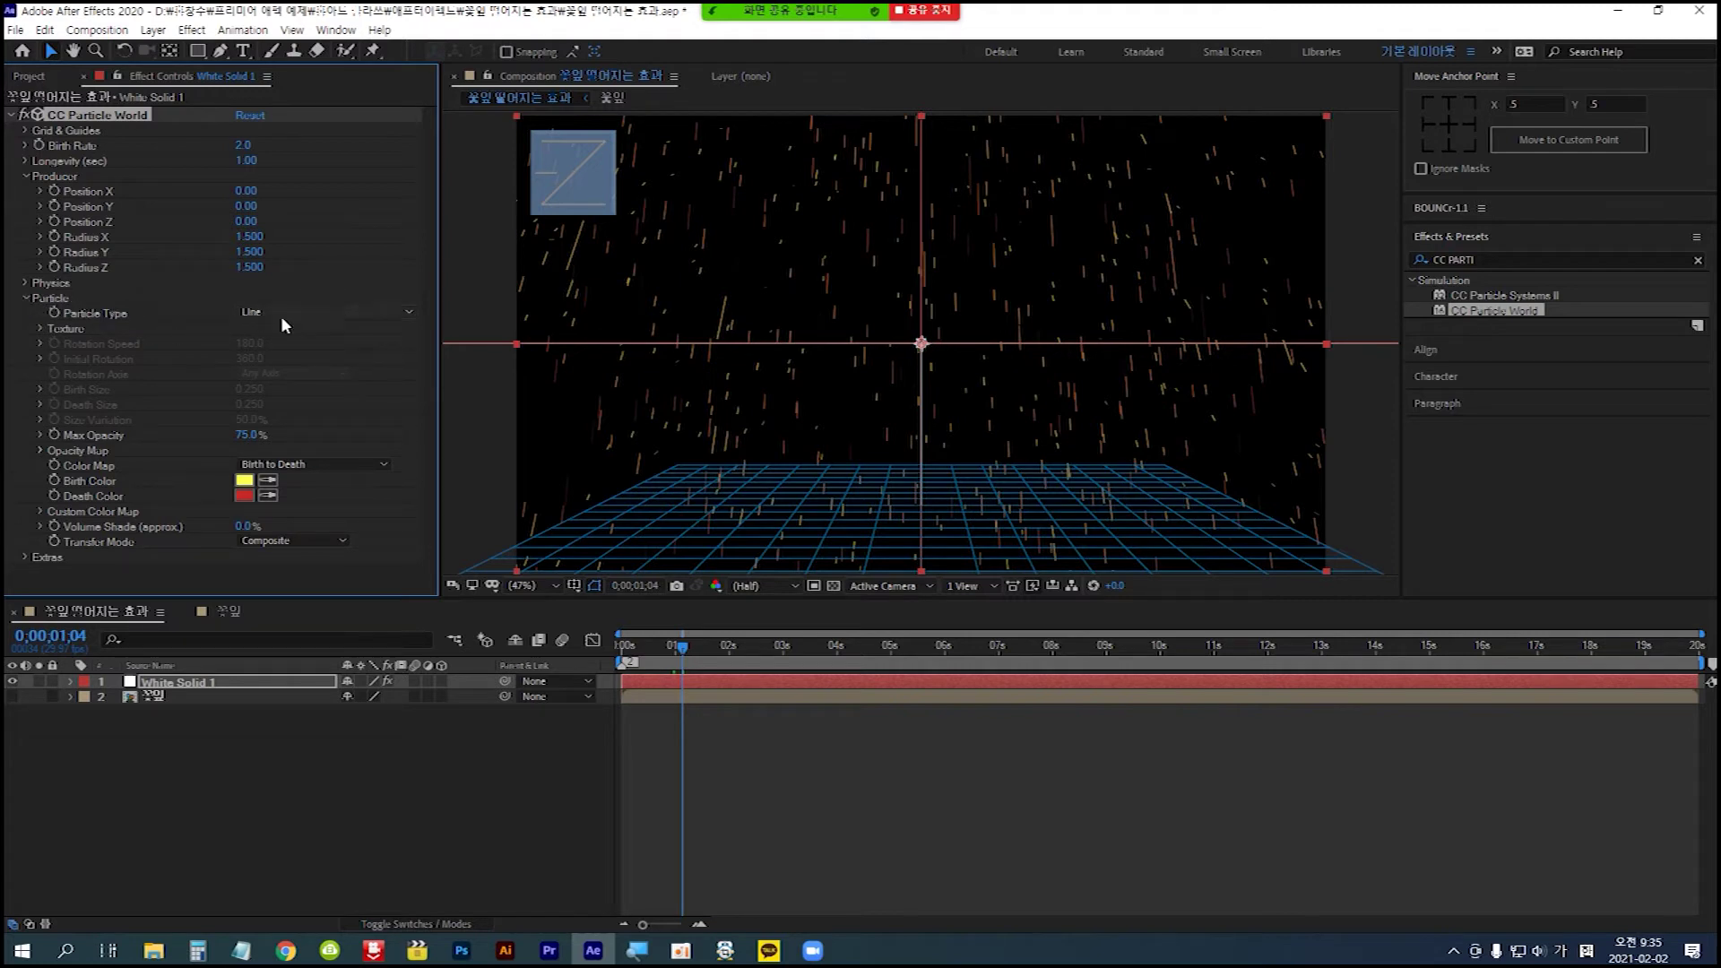
pyautogui.click(388, 317)
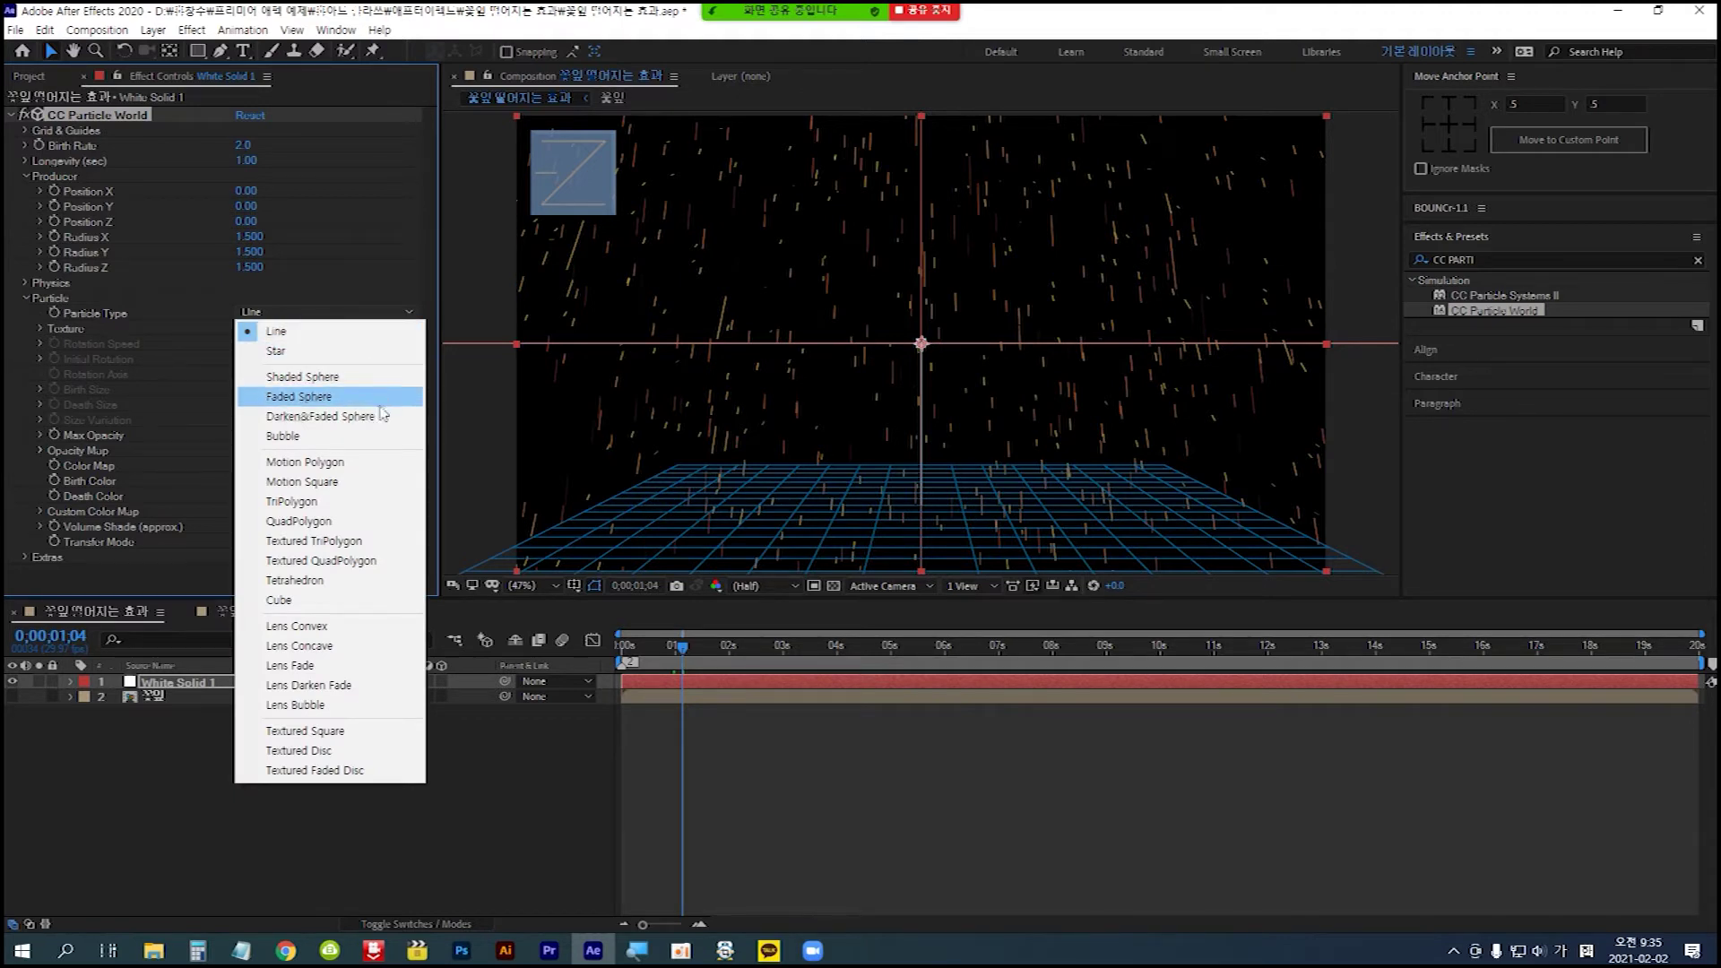
pyautogui.click(388, 568)
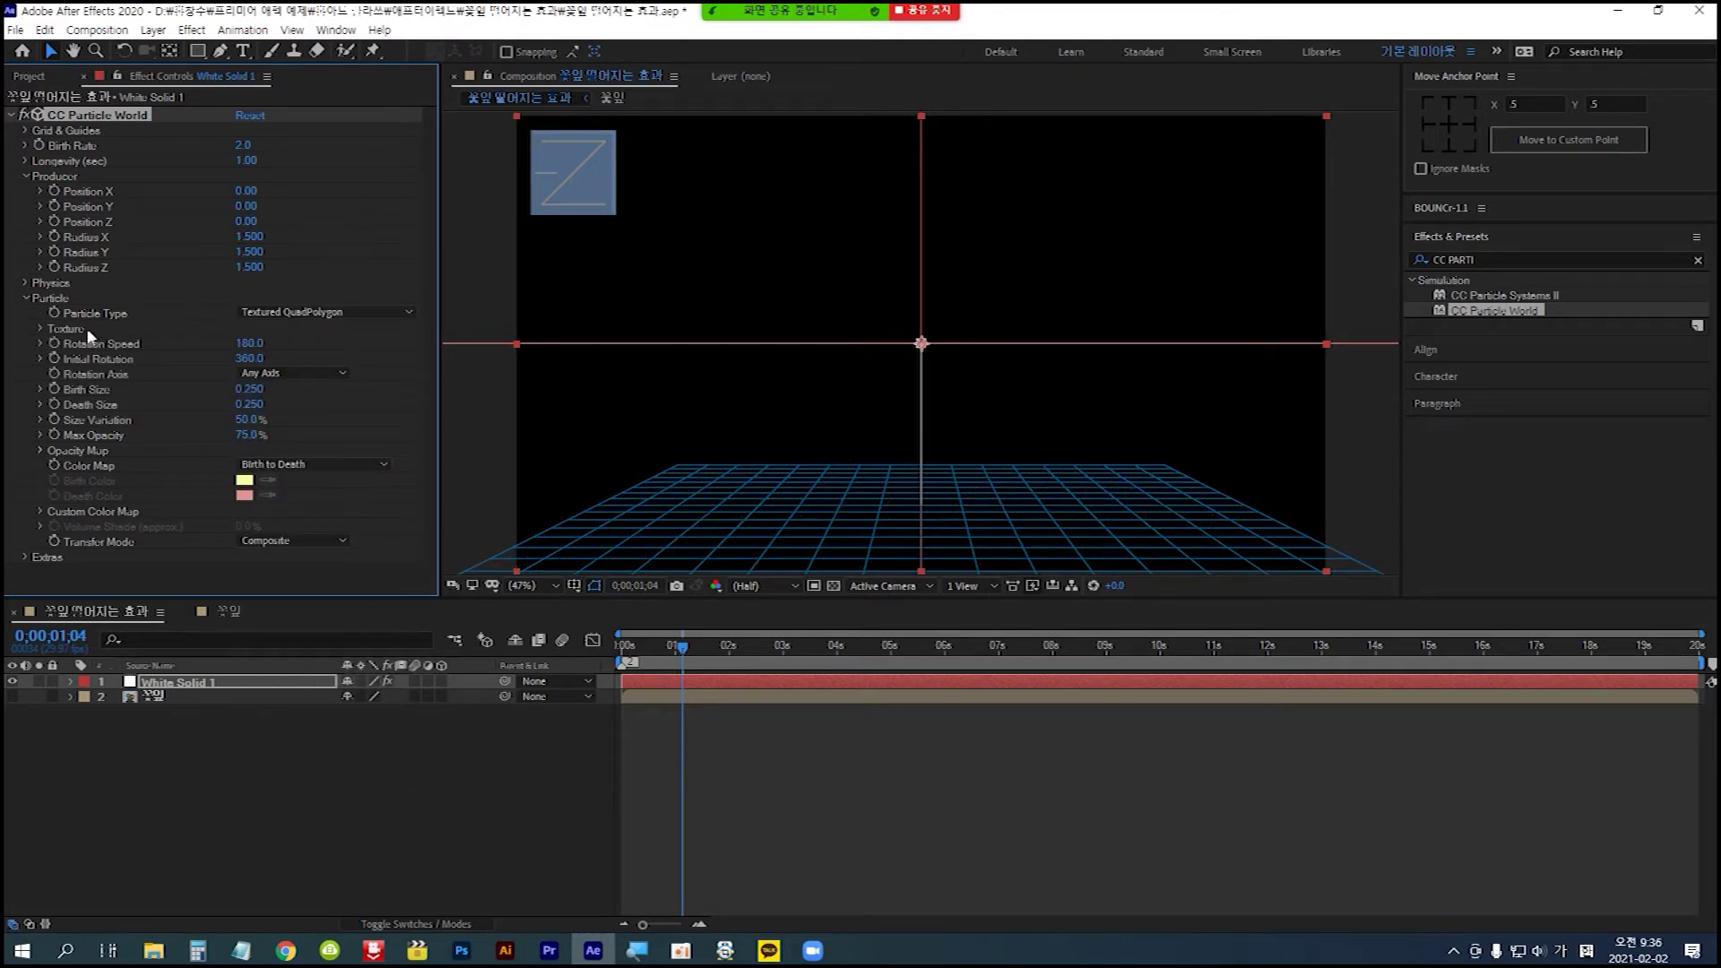
# - Use the 꽃잎 layer as the particles' Texture Layer and preview the petals at 0;00;01;01
pyautogui.click(41, 329)
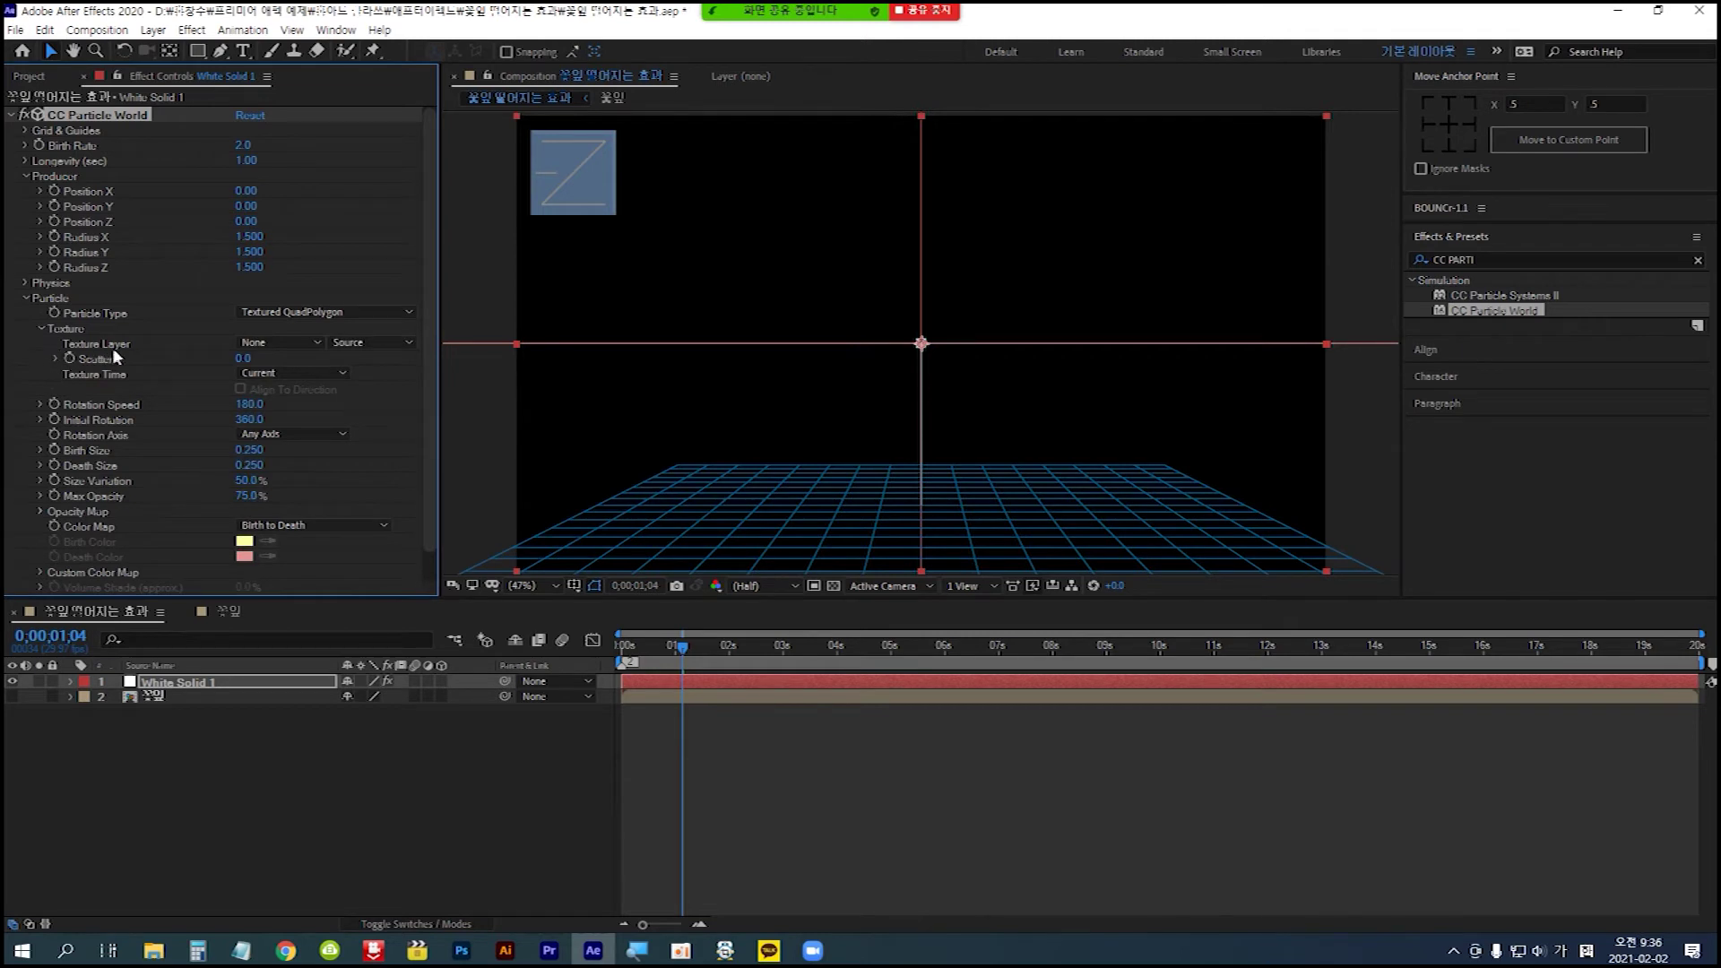
pyautogui.click(320, 341)
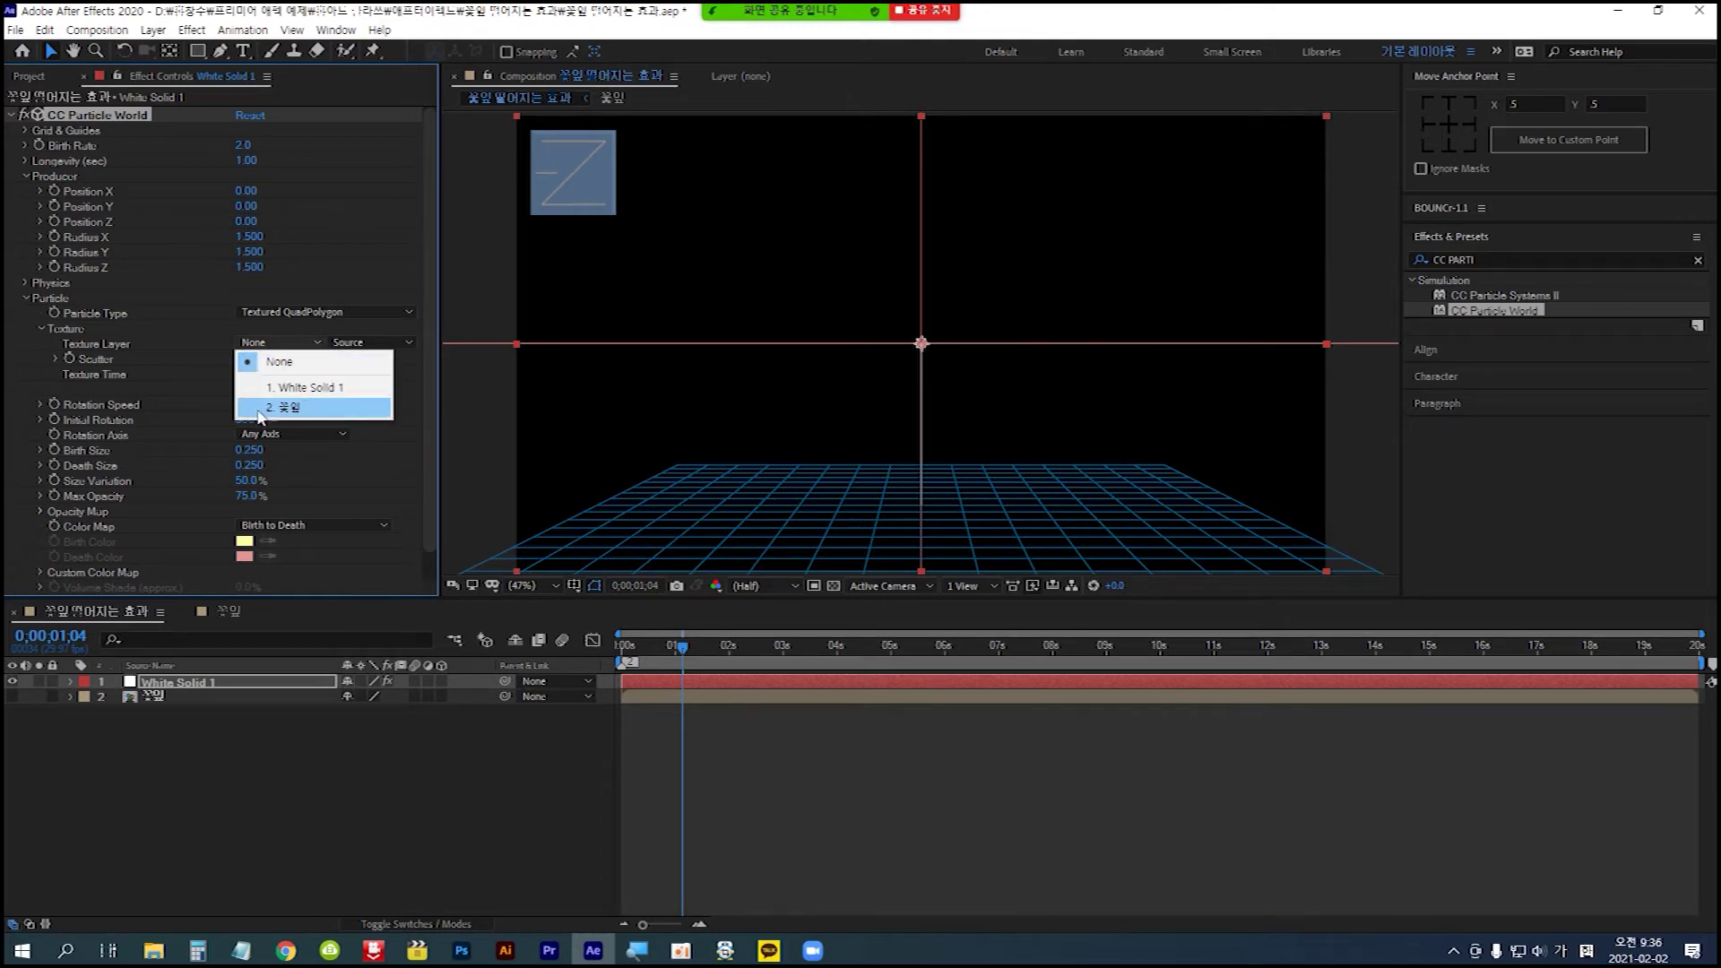
pyautogui.click(326, 411)
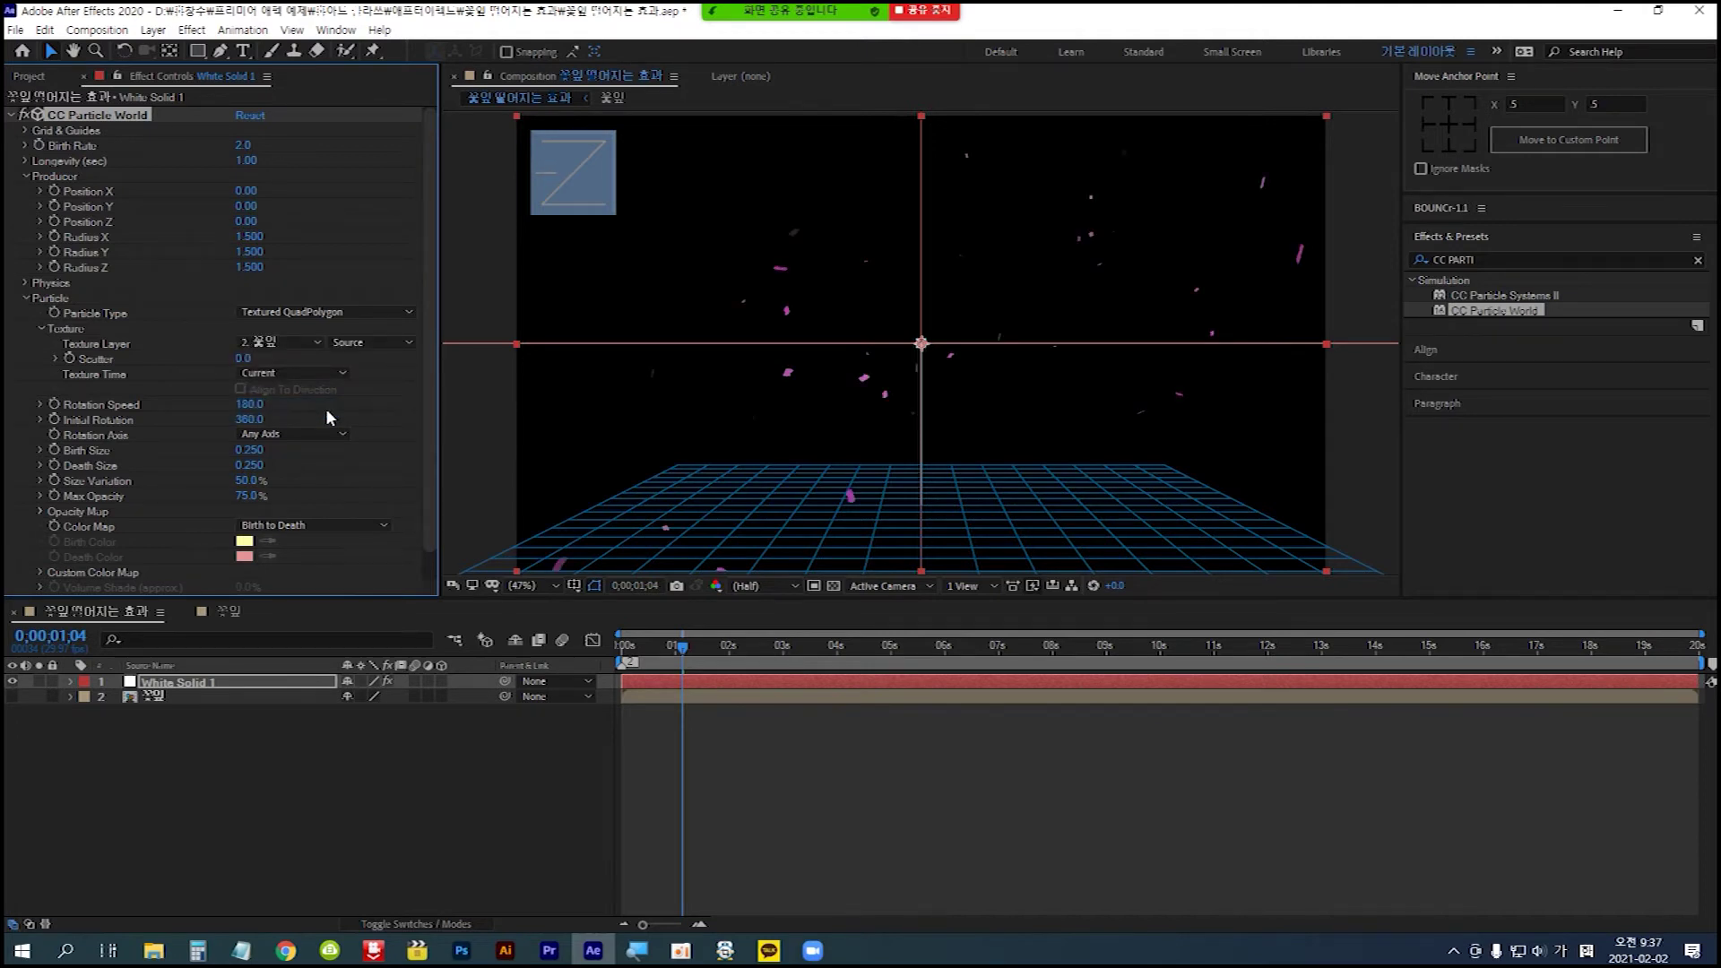
pyautogui.moveTo(683, 655)
pyautogui.mouseDown()
pyautogui.moveTo(624, 658)
pyautogui.moveTo(765, 656)
pyautogui.moveTo(622, 660)
pyautogui.moveTo(728, 658)
pyautogui.moveTo(679, 661)
pyautogui.mouseUp()
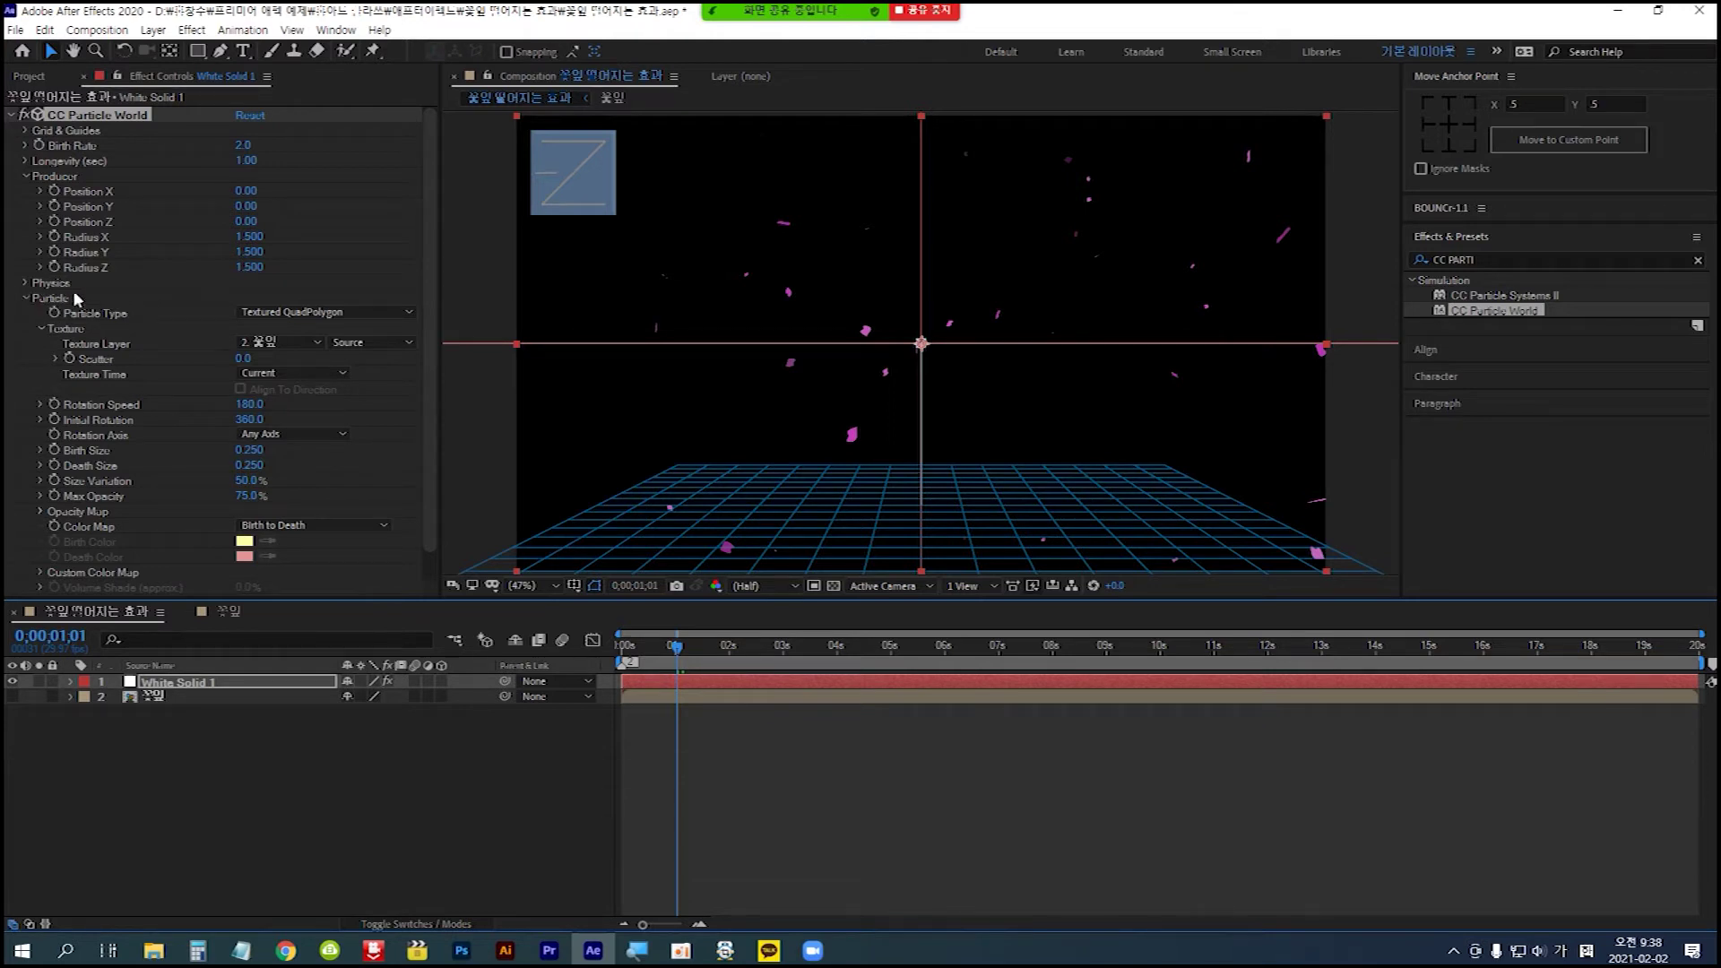
# - Try the Fire animation type in the particle Physics, preview it at 0;00;01;08 and restore Explosive
pyautogui.click(26, 284)
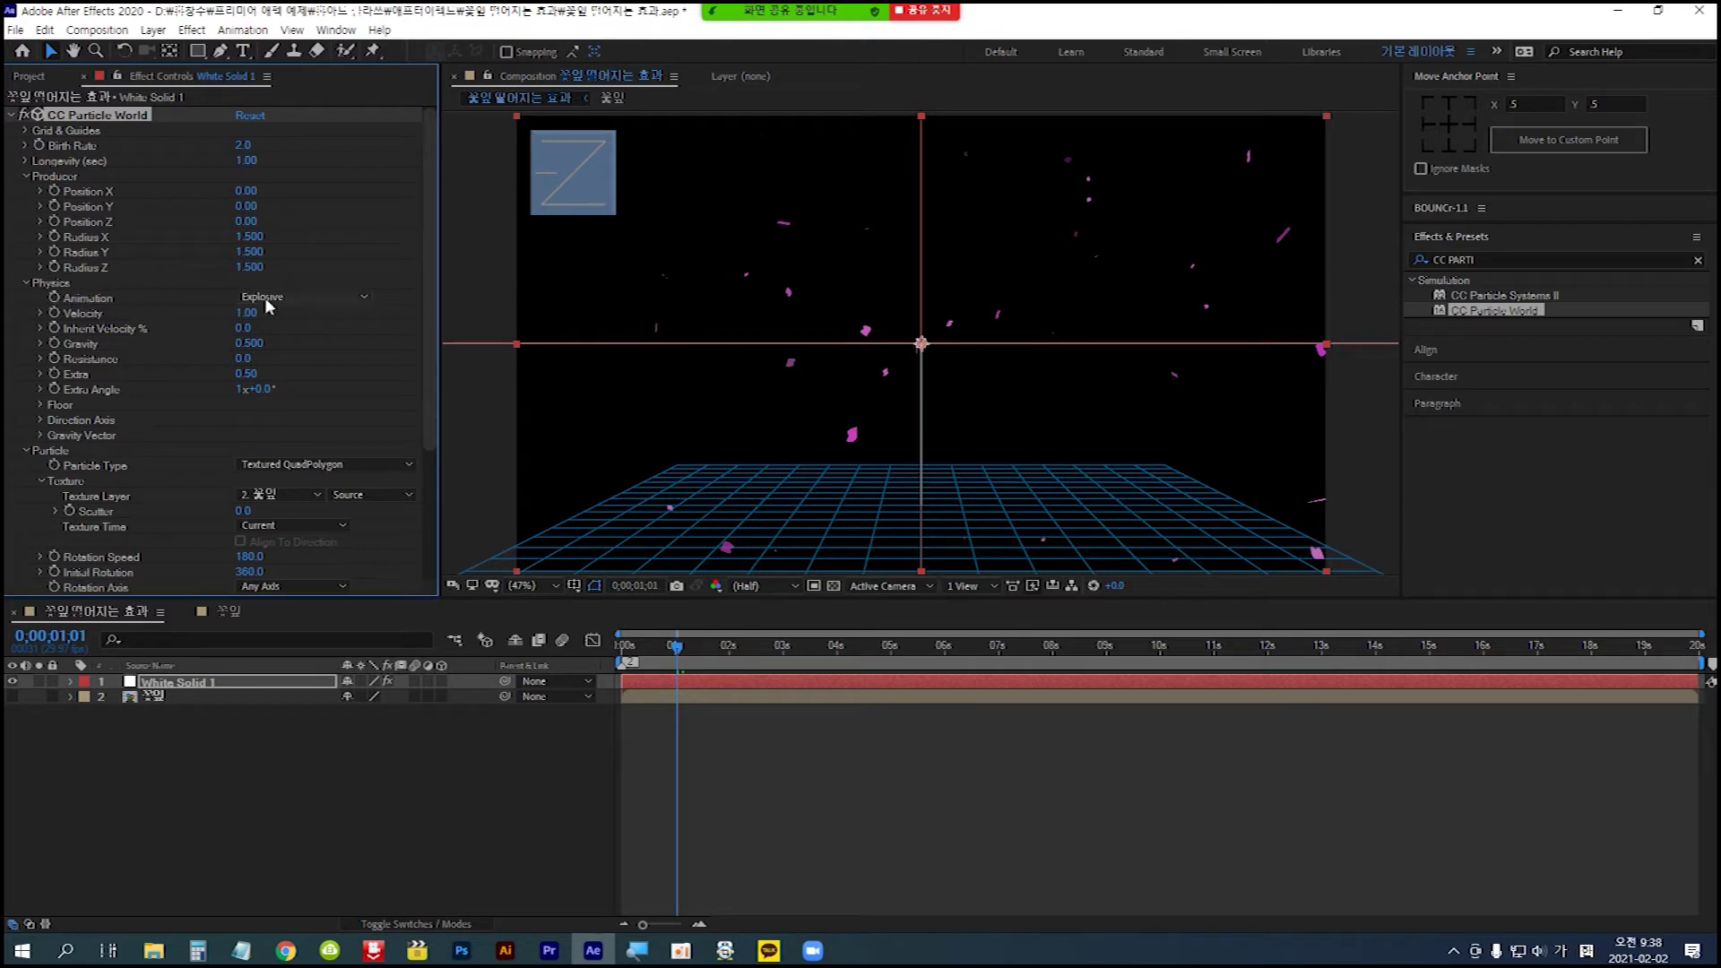
pyautogui.click(366, 297)
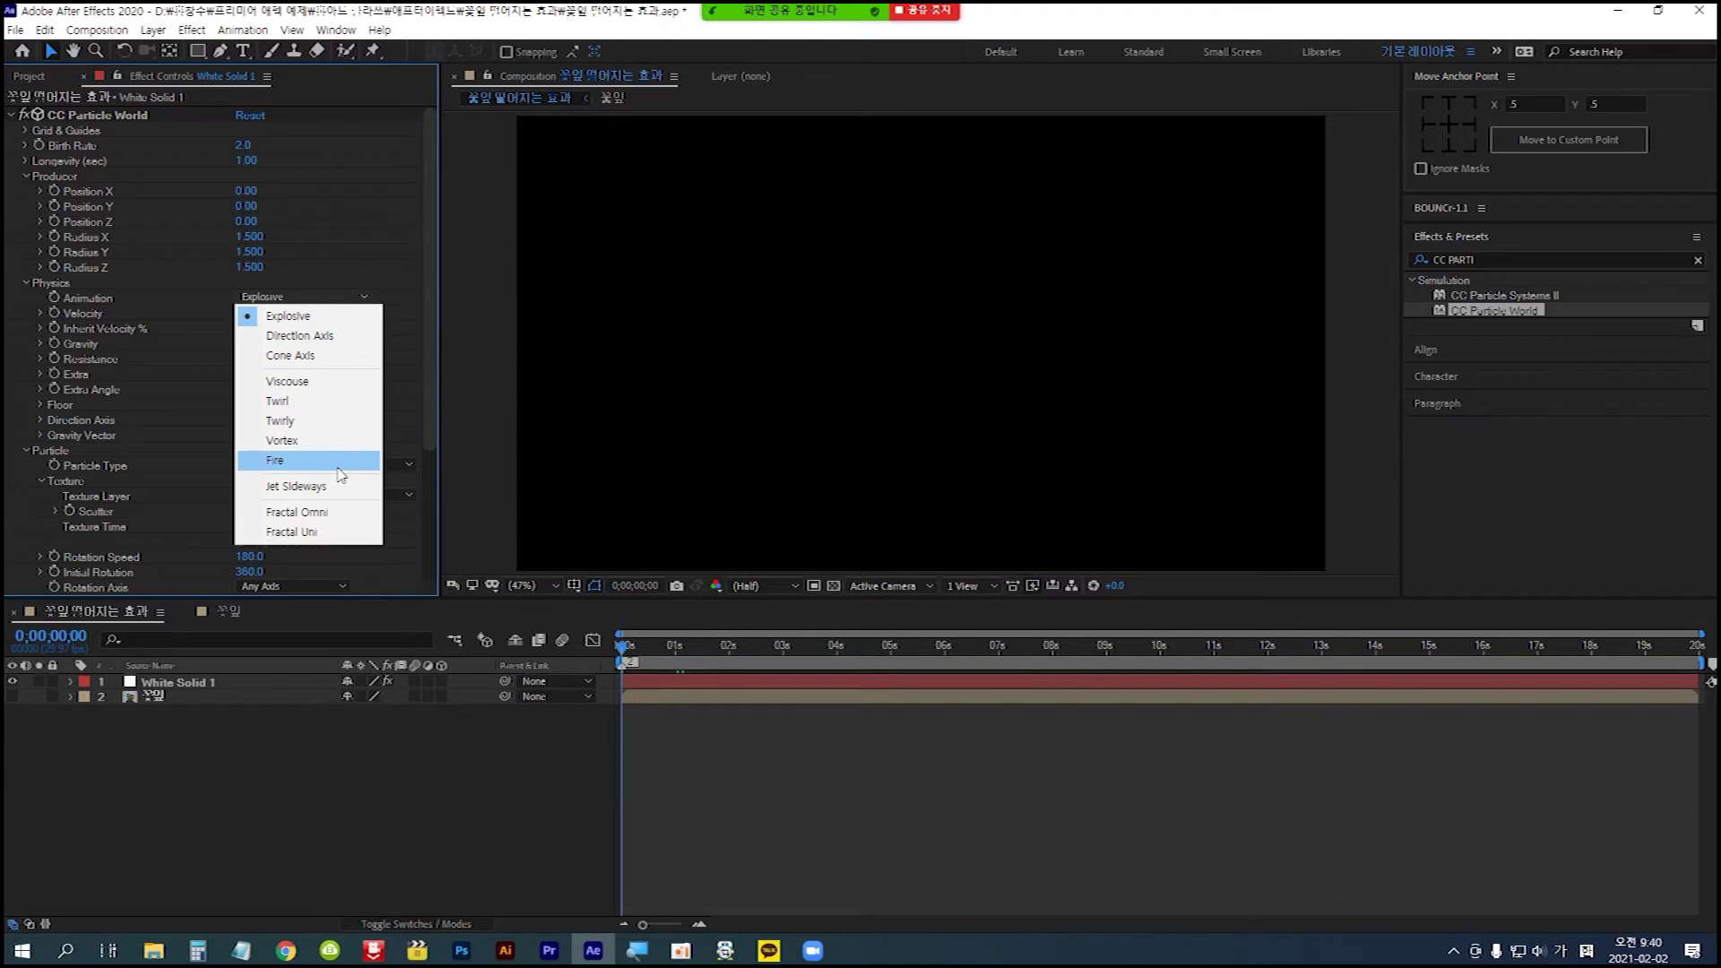
pyautogui.click(260, 465)
pyautogui.moveTo(625, 647); pyautogui.dragTo(690, 663)
pyautogui.click(363, 297)
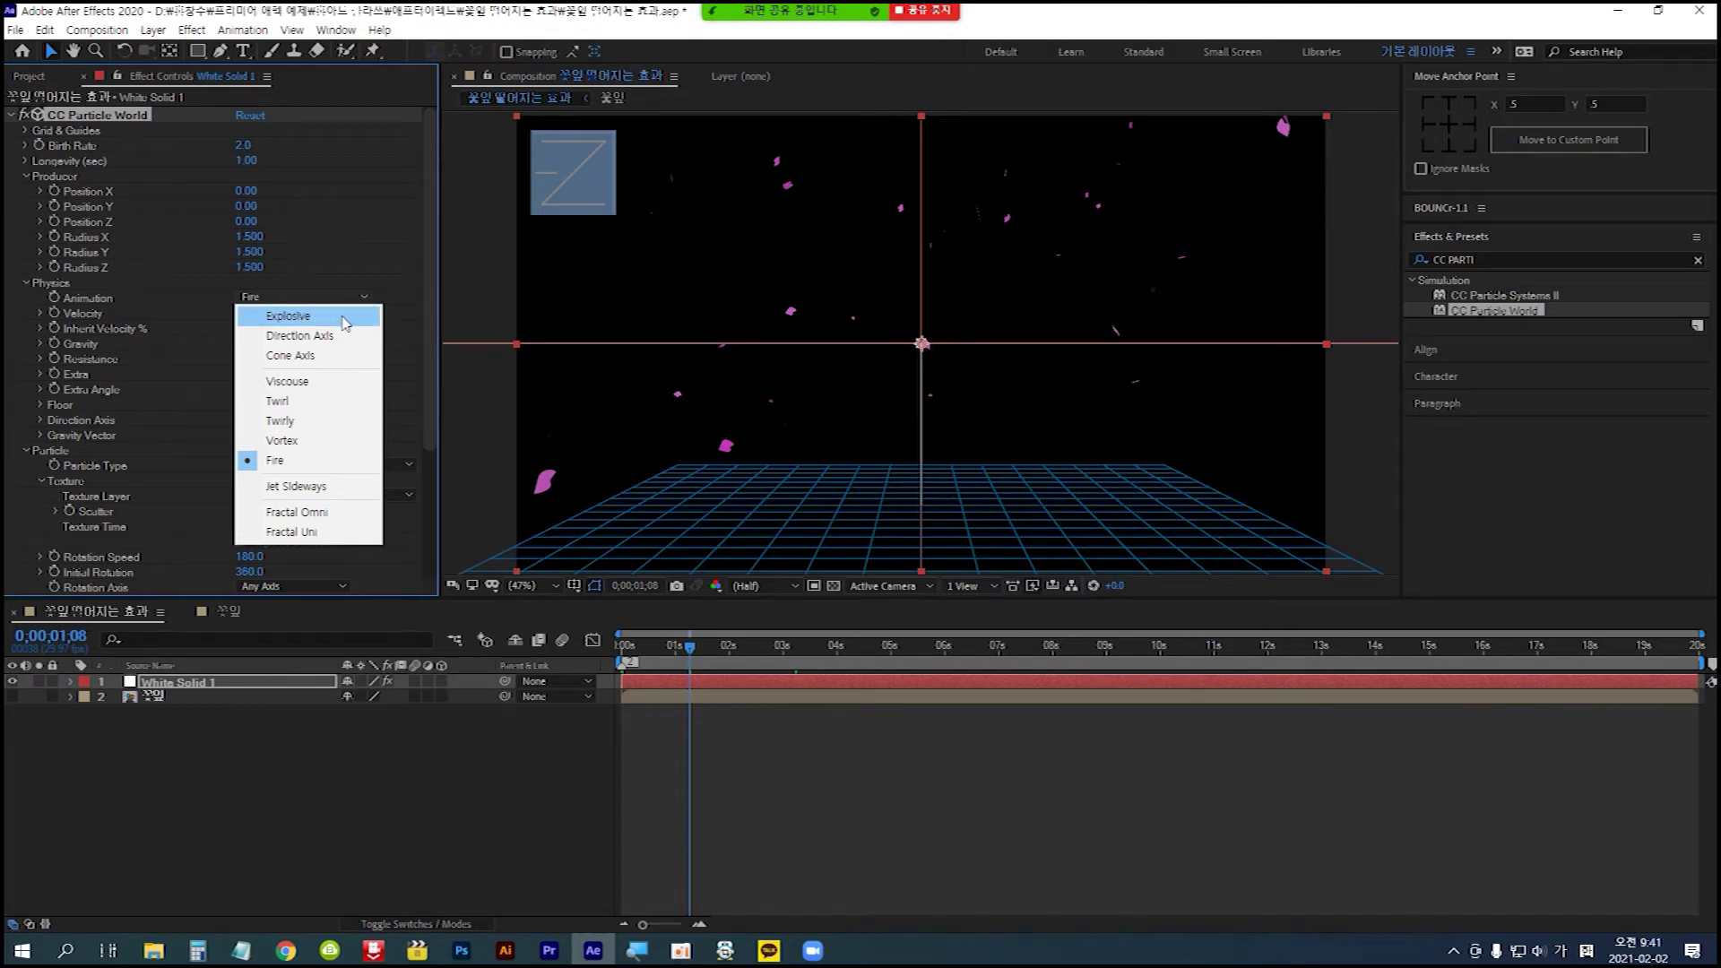
pyautogui.click(345, 321)
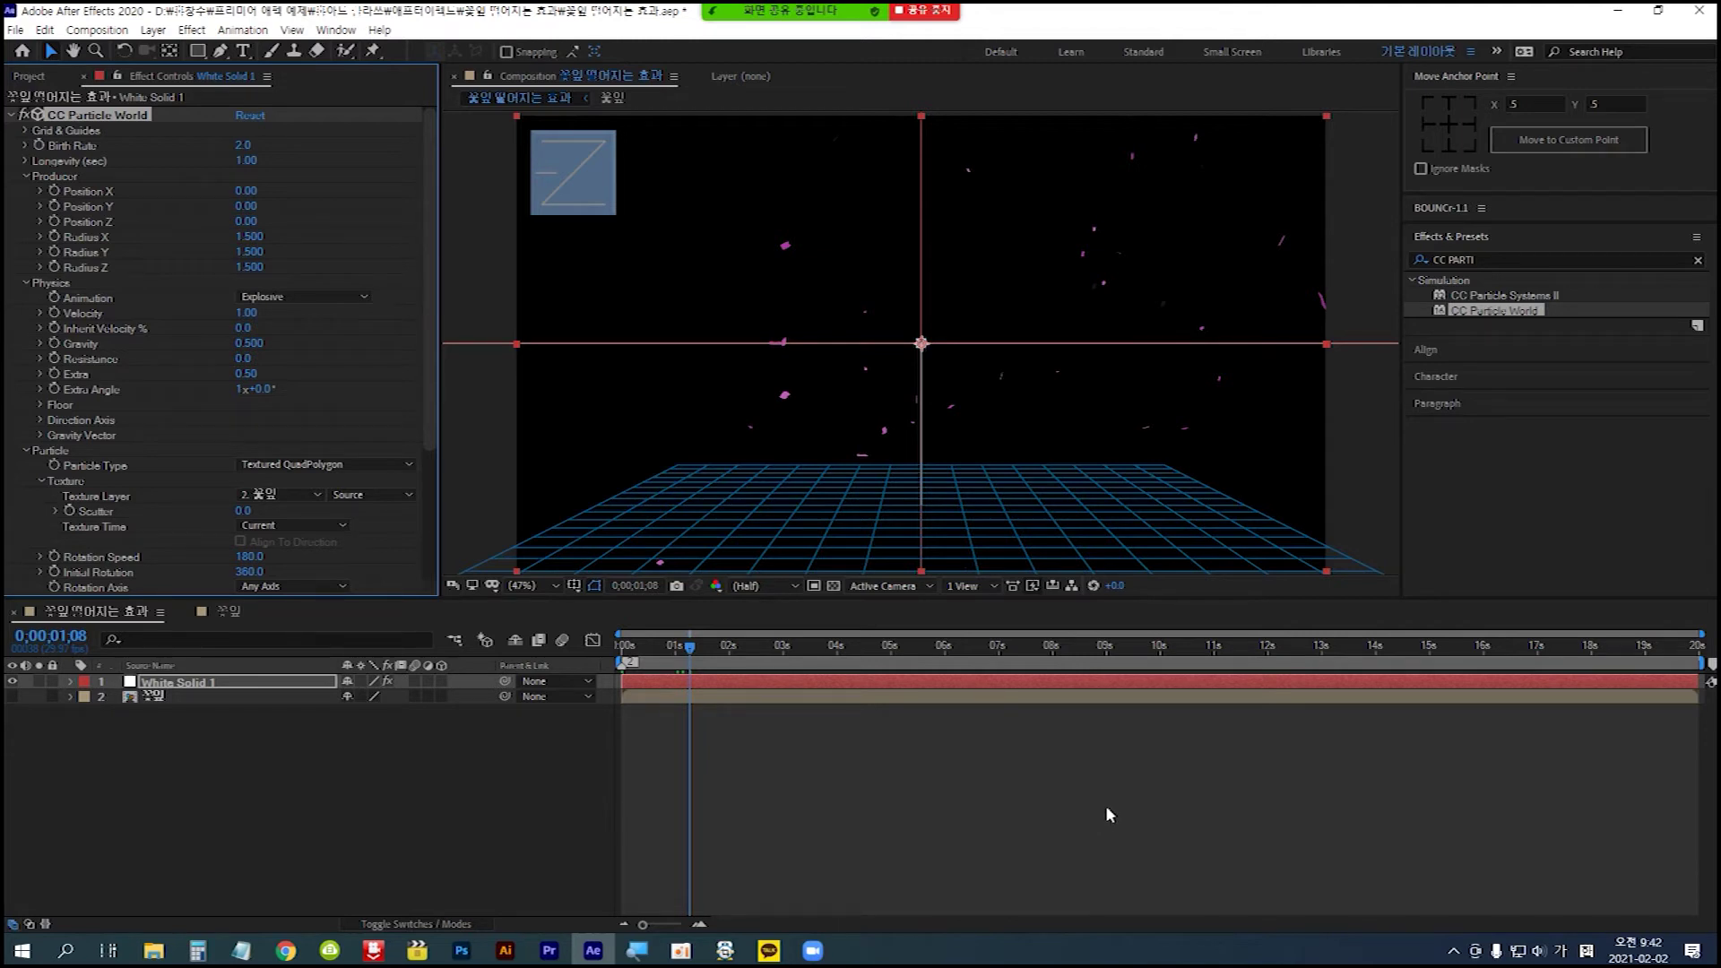
# - Increase the particle Birth Size to about 1.4 and turn the composition preview refresh back on
pyautogui.scroll(-3, 181, 423)
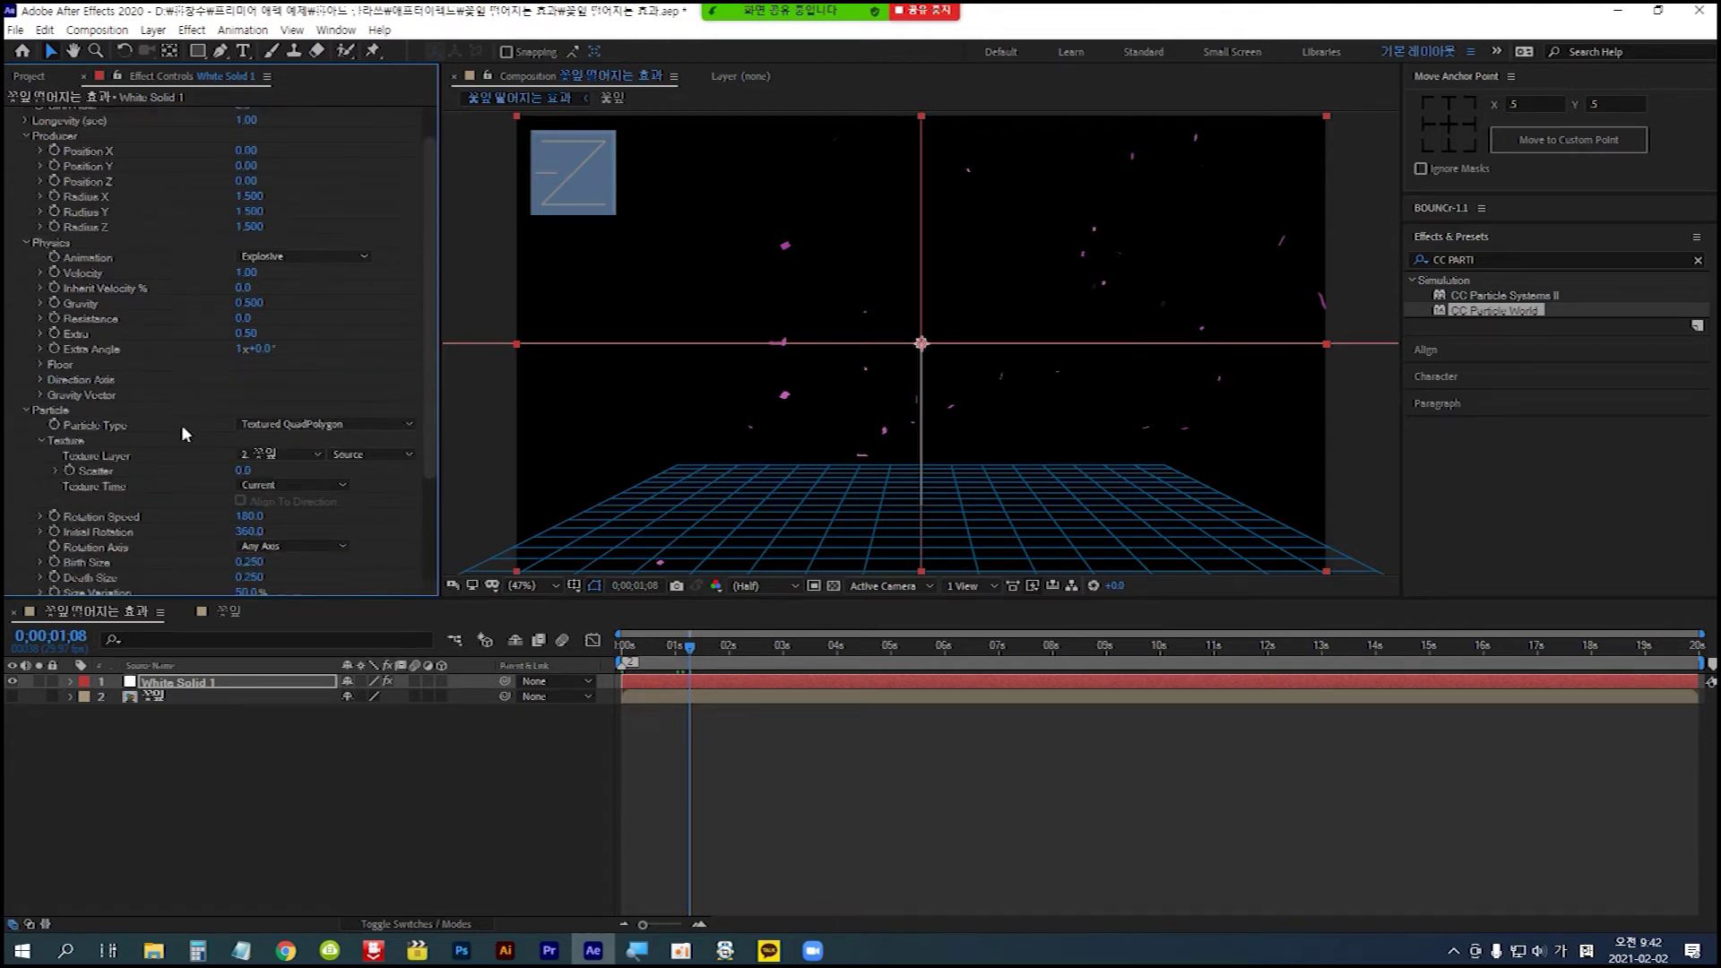
pyautogui.scroll(-3, 181, 434)
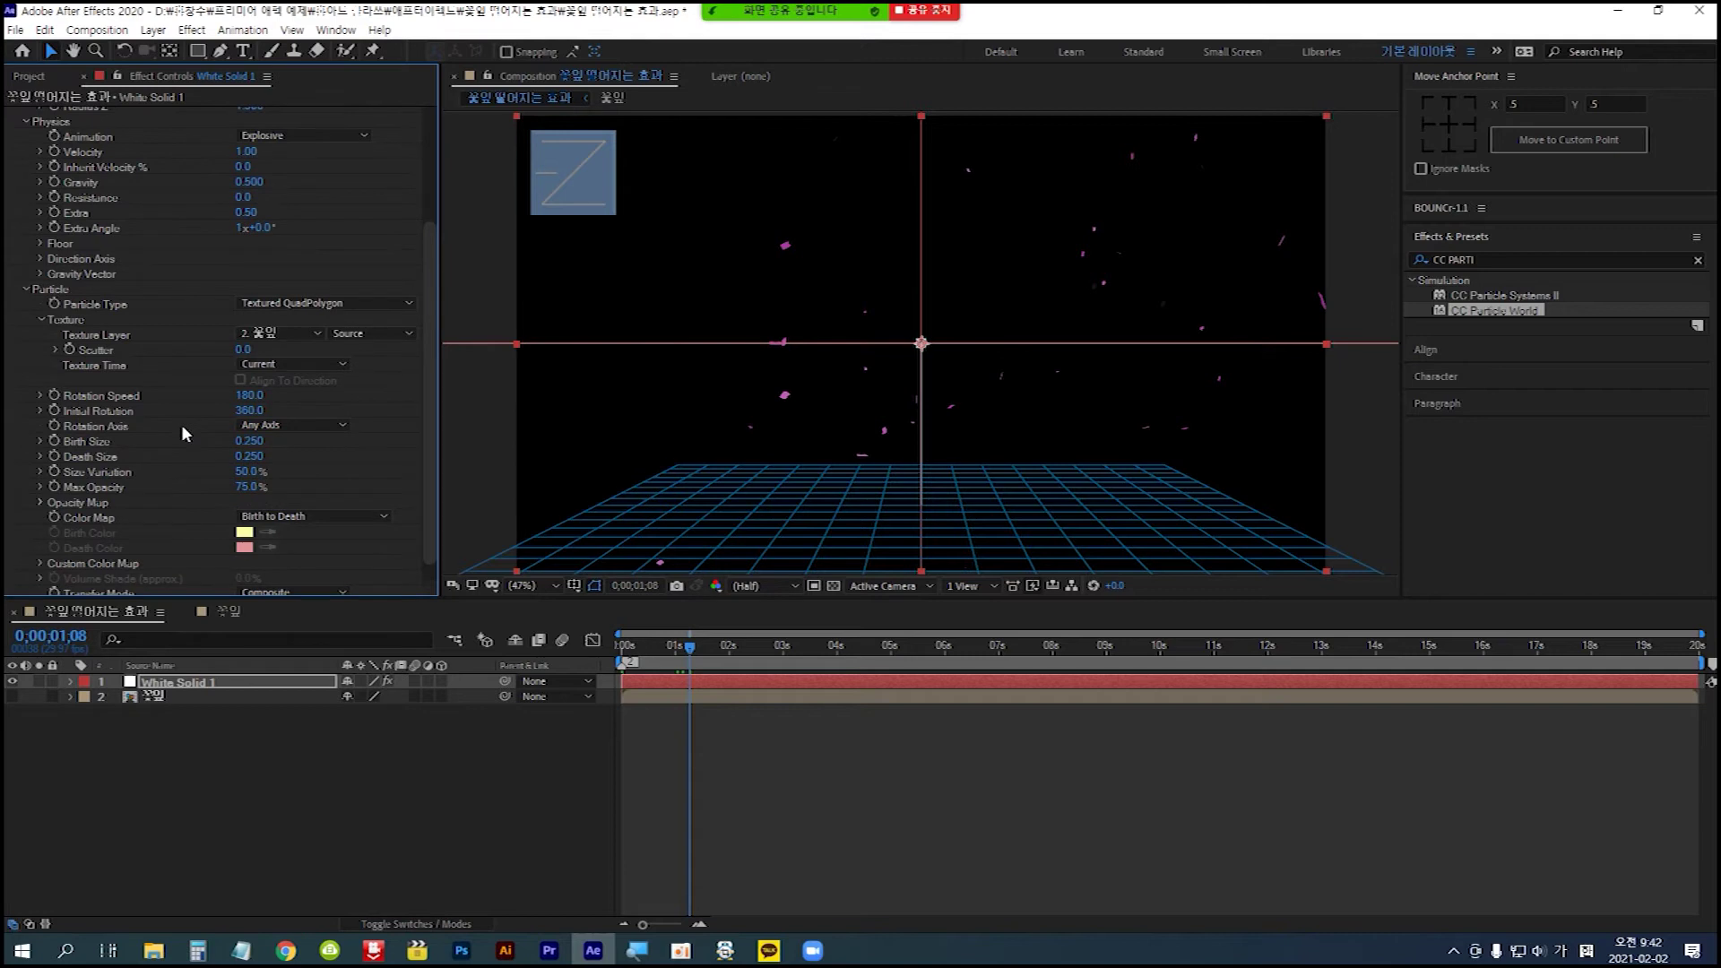
pyautogui.scroll(3, 183, 433)
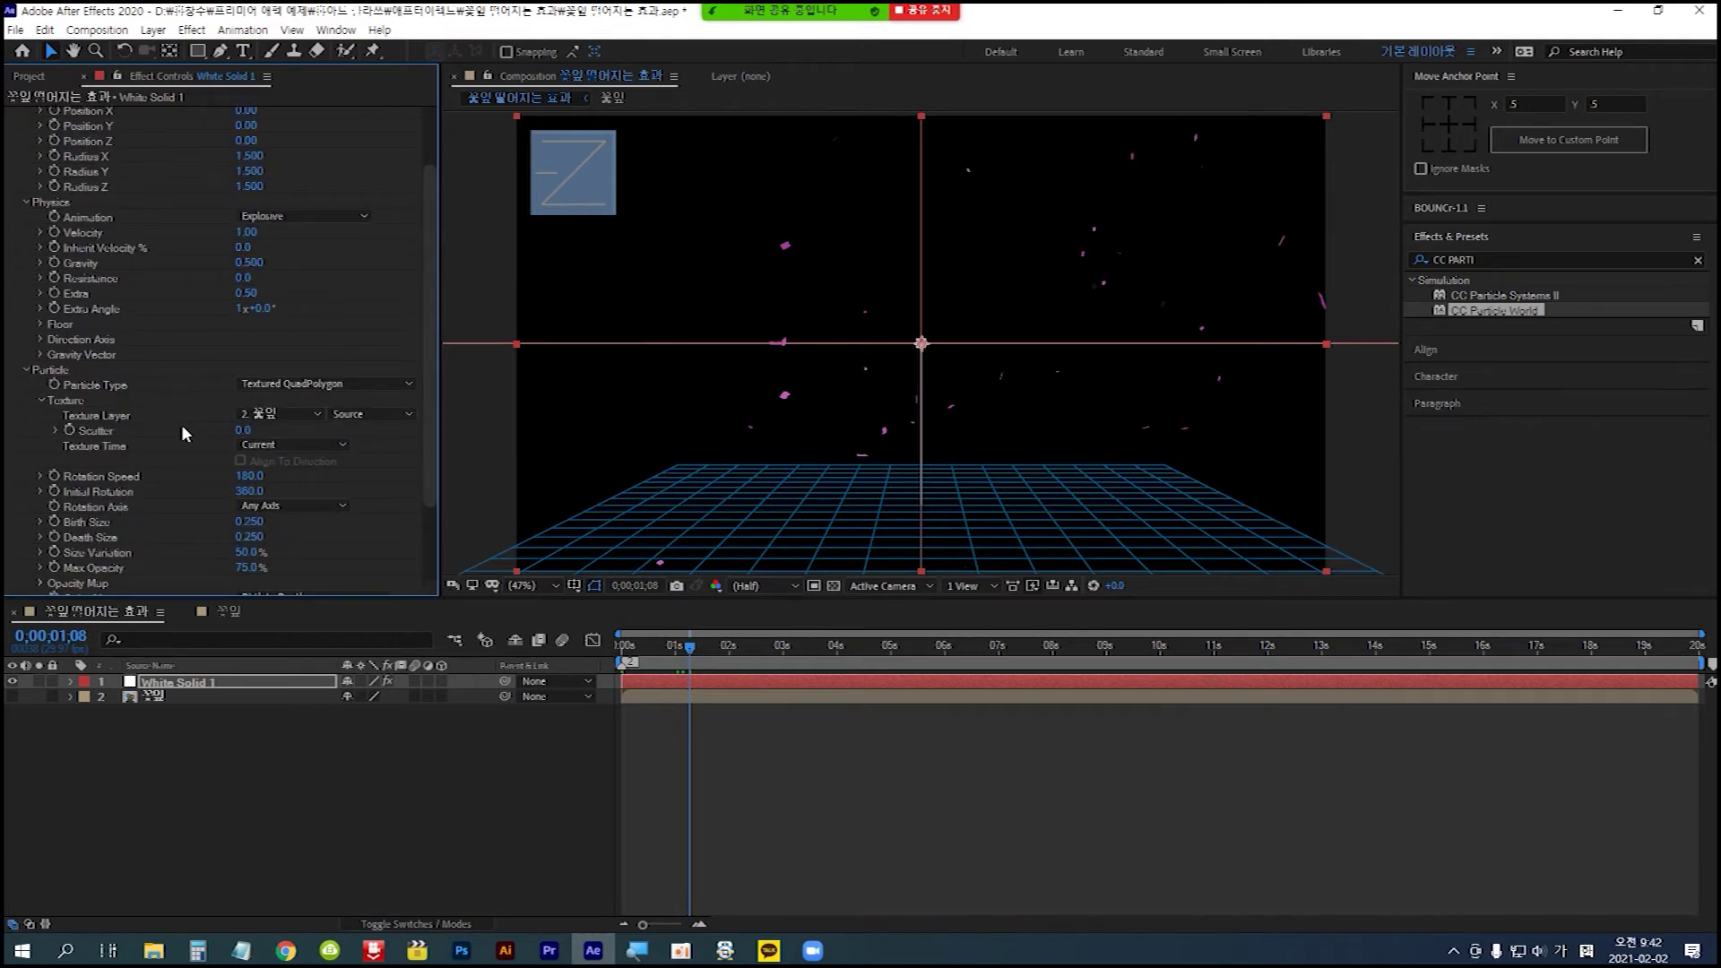
pyautogui.scroll(-4, 184, 433)
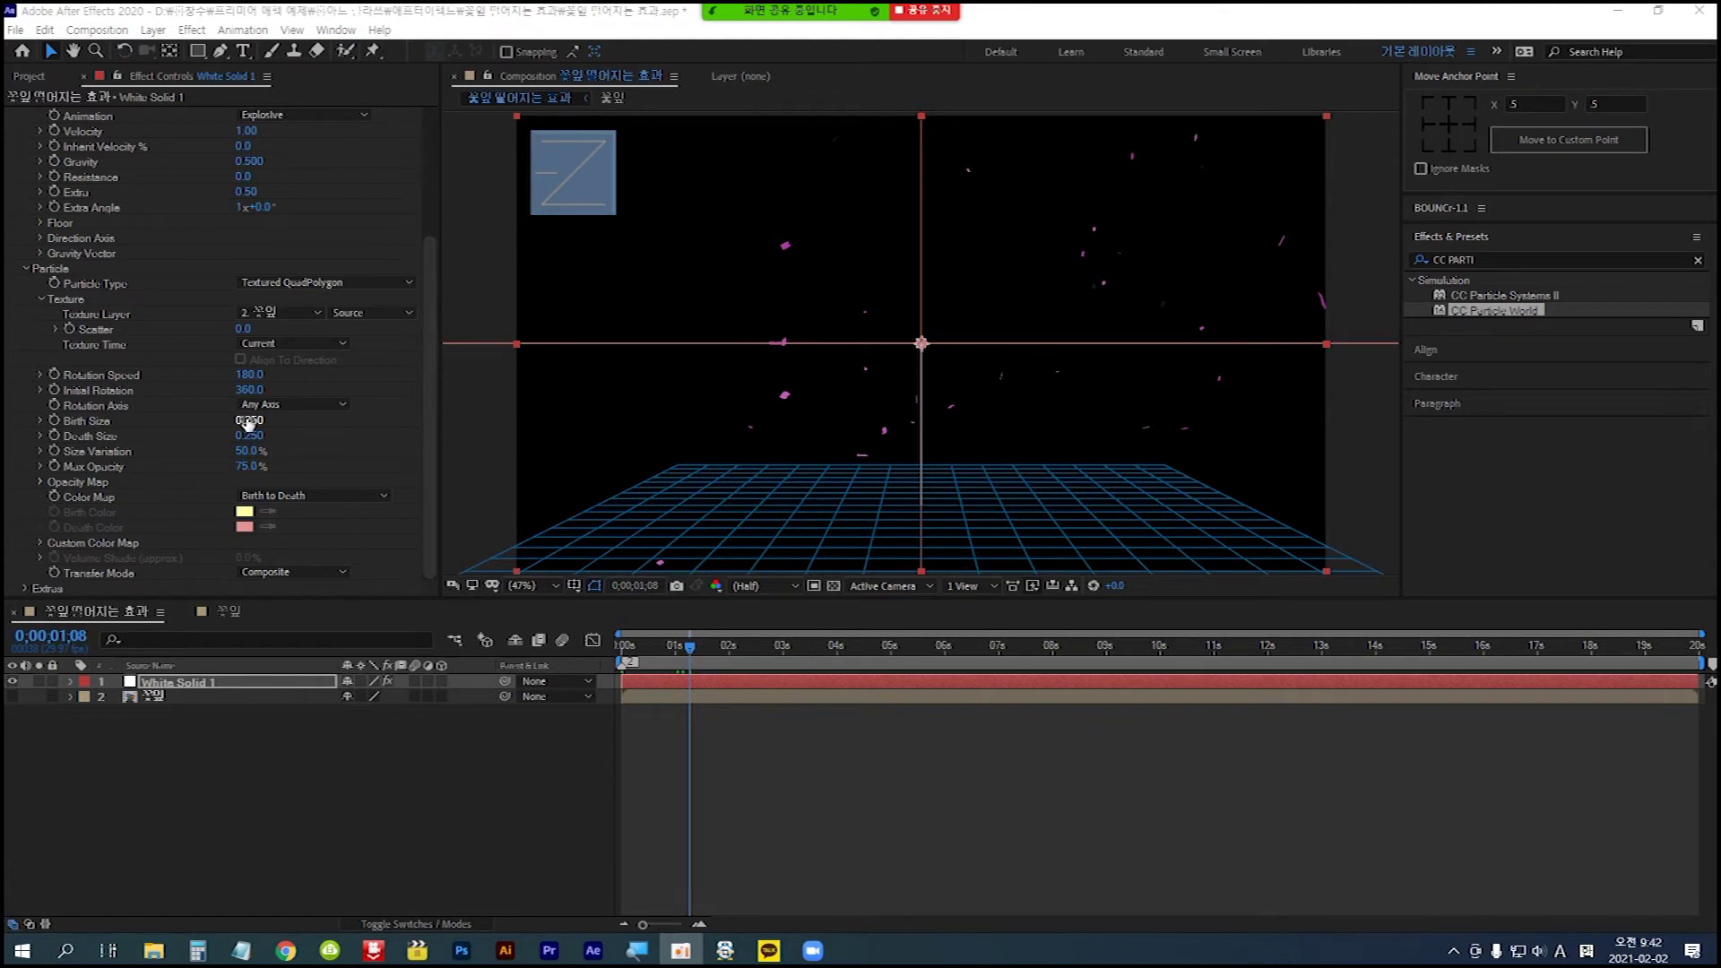
pyautogui.moveTo(249, 423); pyautogui.dragTo(295, 437)
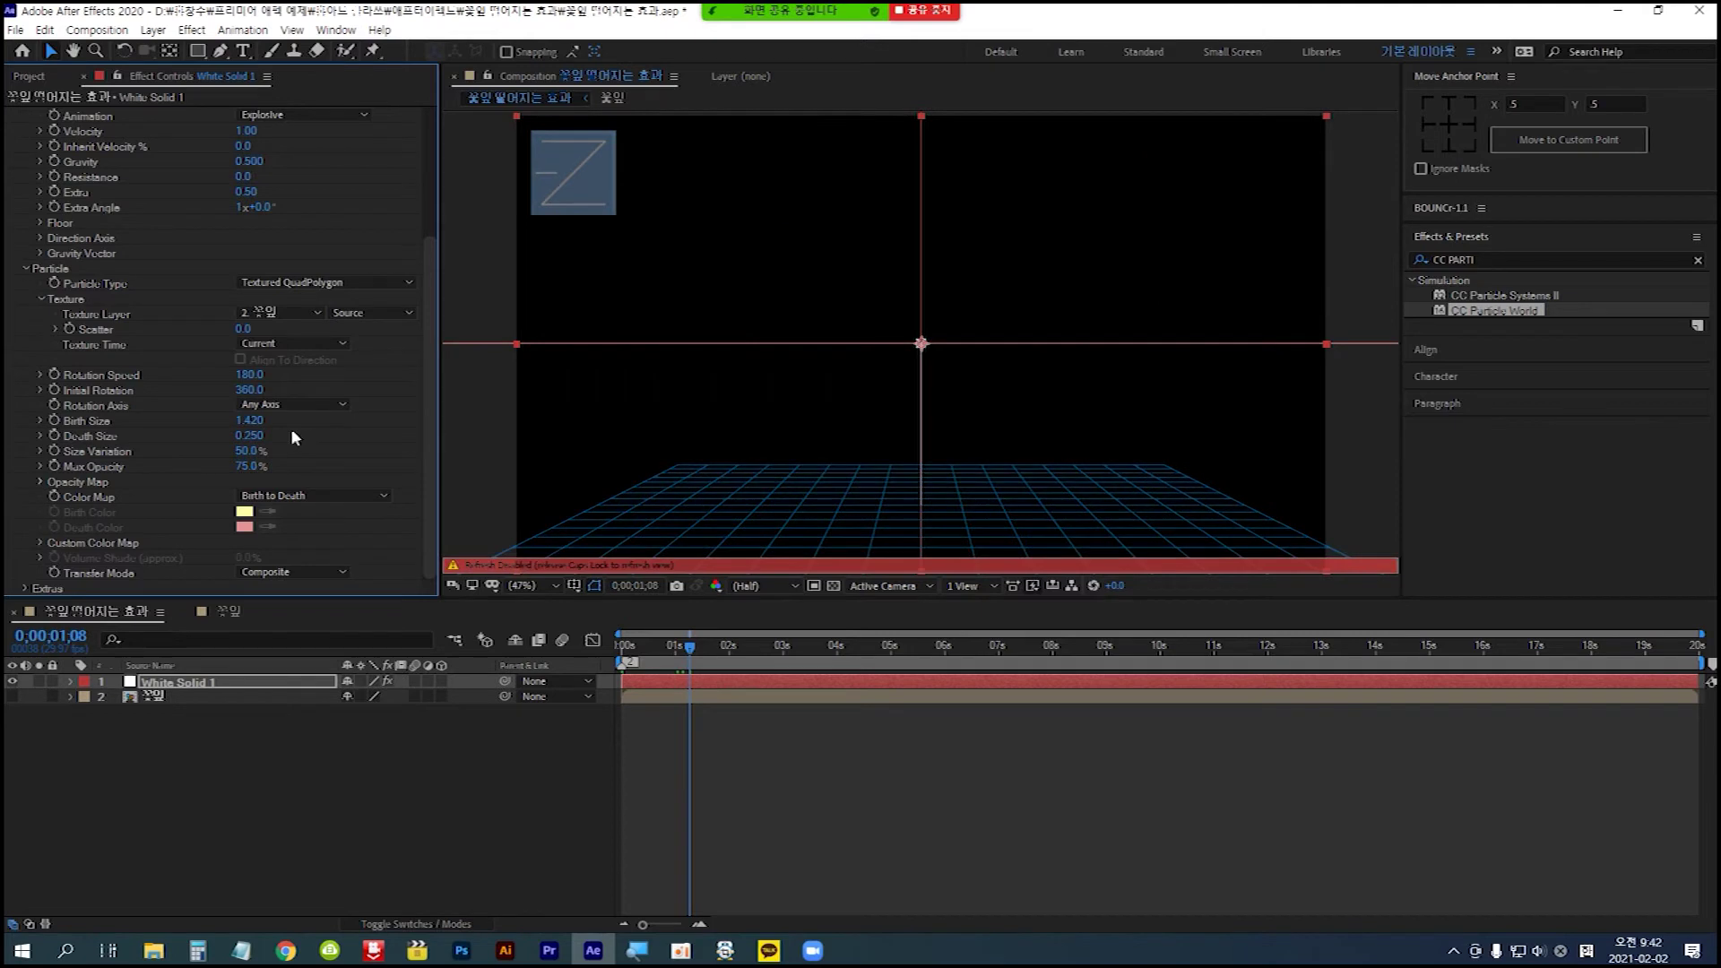
pyautogui.press('capslock')
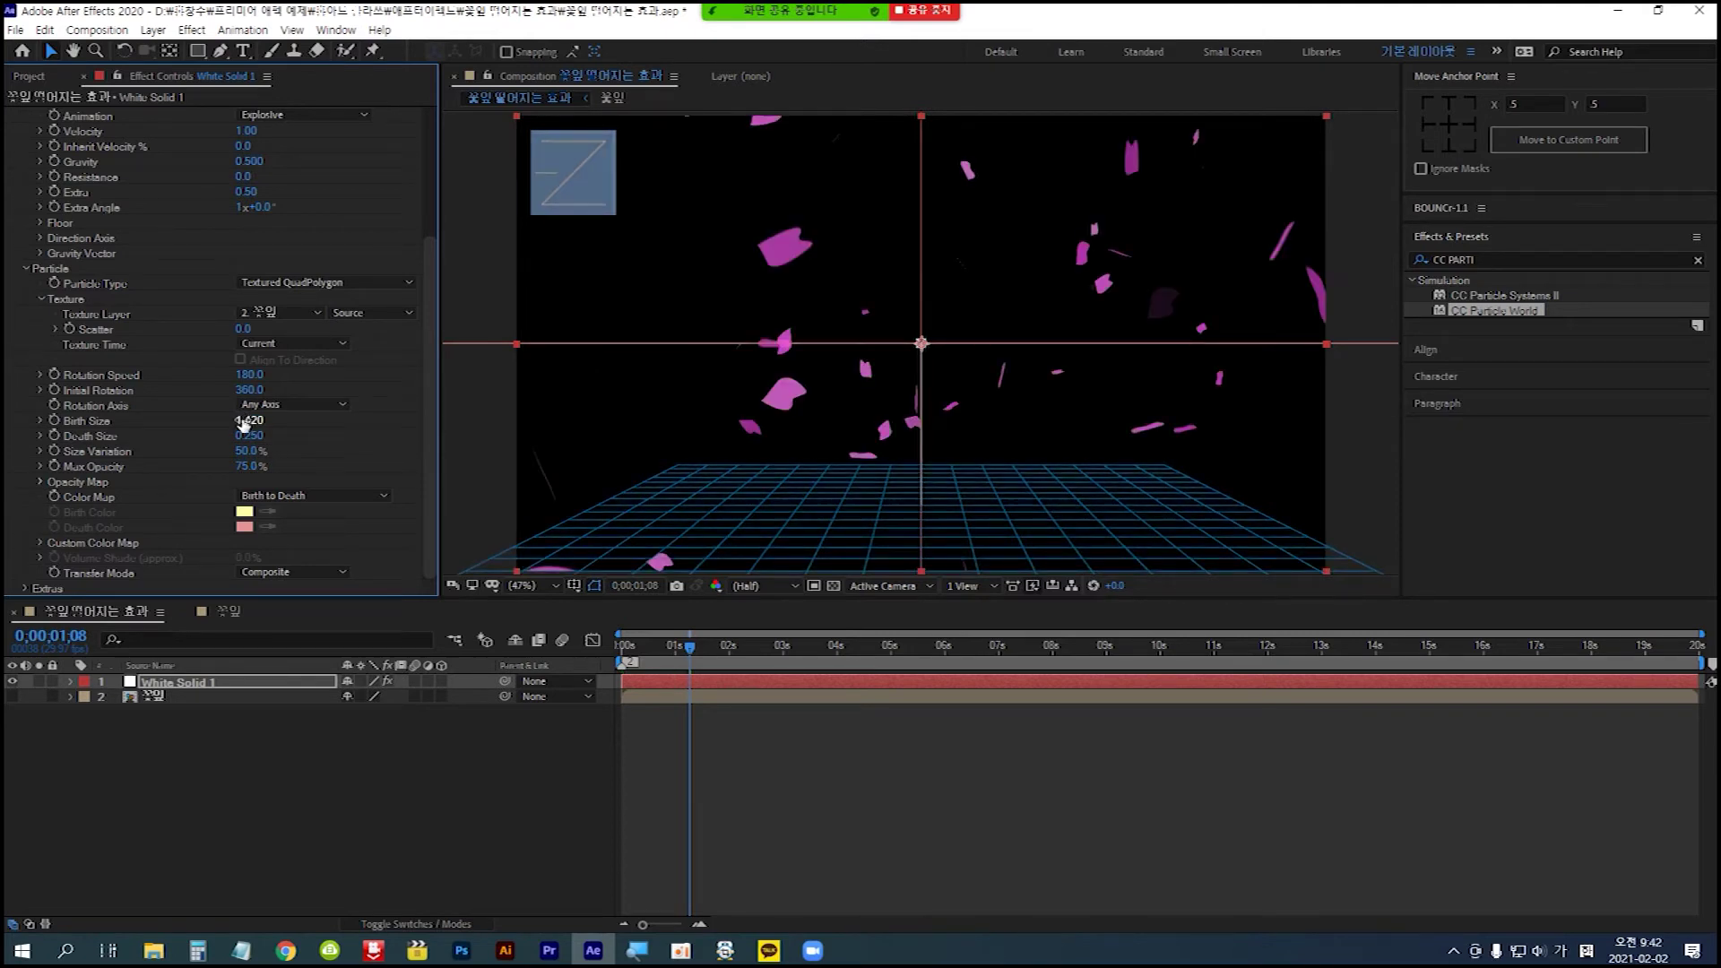
pyautogui.moveTo(243, 424)
pyautogui.mouseDown()
pyautogui.moveTo(230, 418)
pyautogui.moveTo(328, 422)
pyautogui.moveTo(248, 424)
pyautogui.mouseUp()
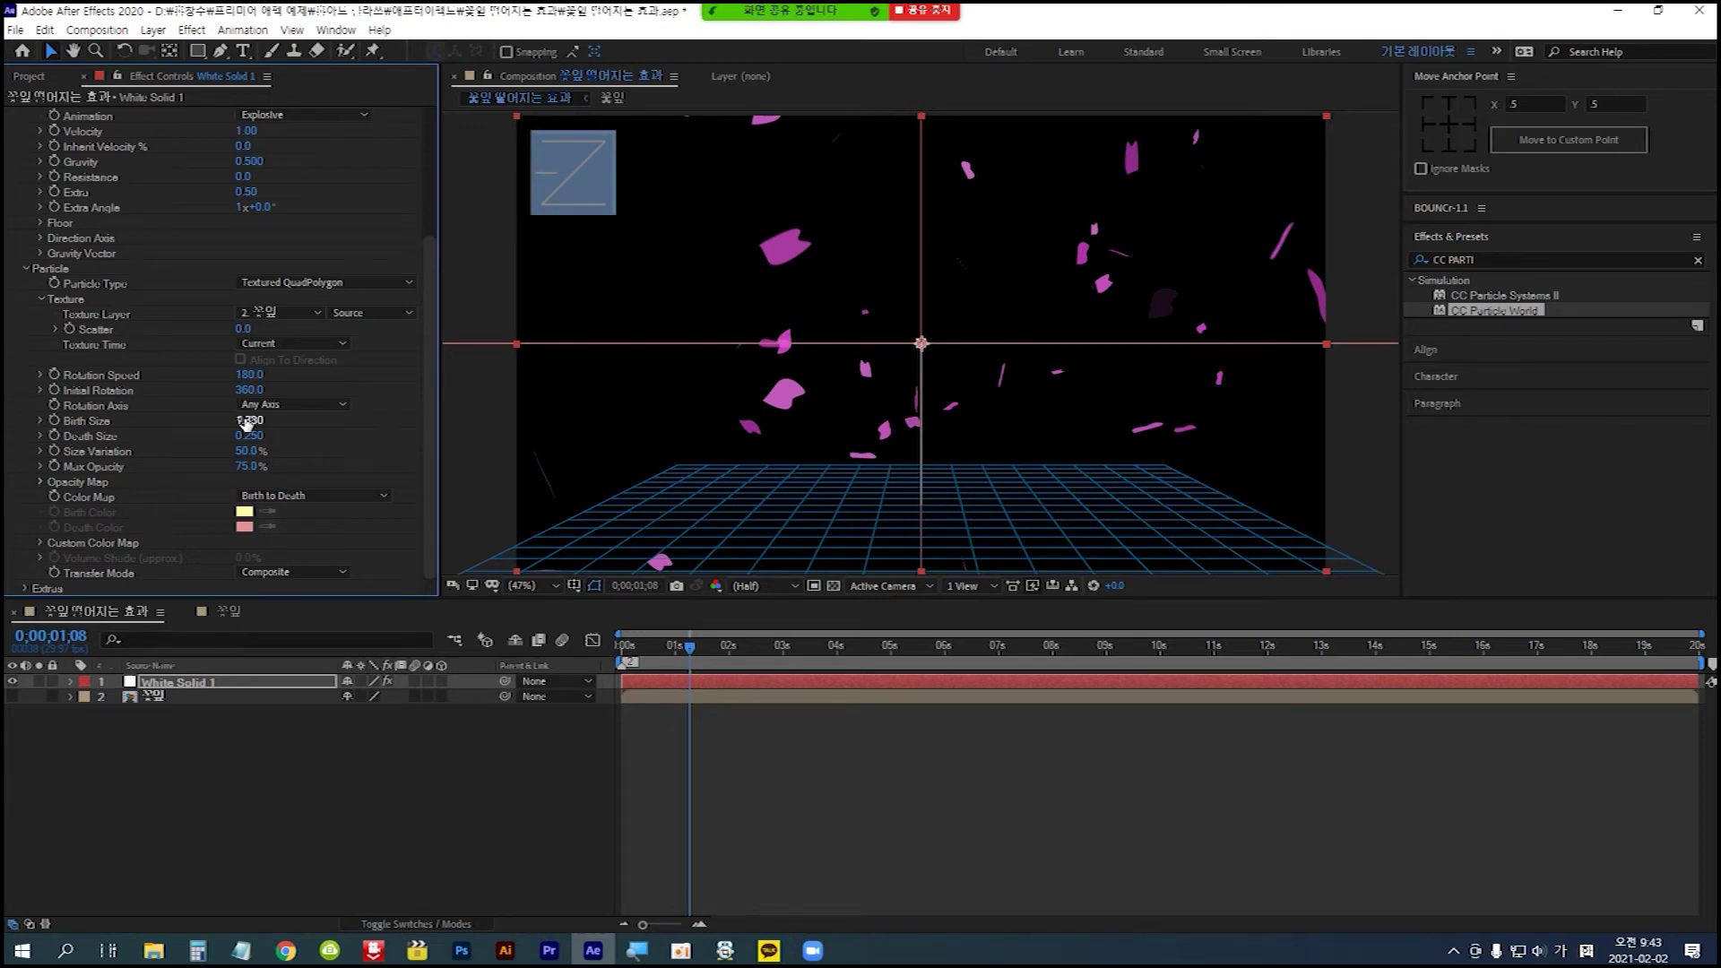
# - Set the particle Birth Rate to 1.6 and return the playhead to the start of the composition
pyautogui.scroll(5, 395, 444)
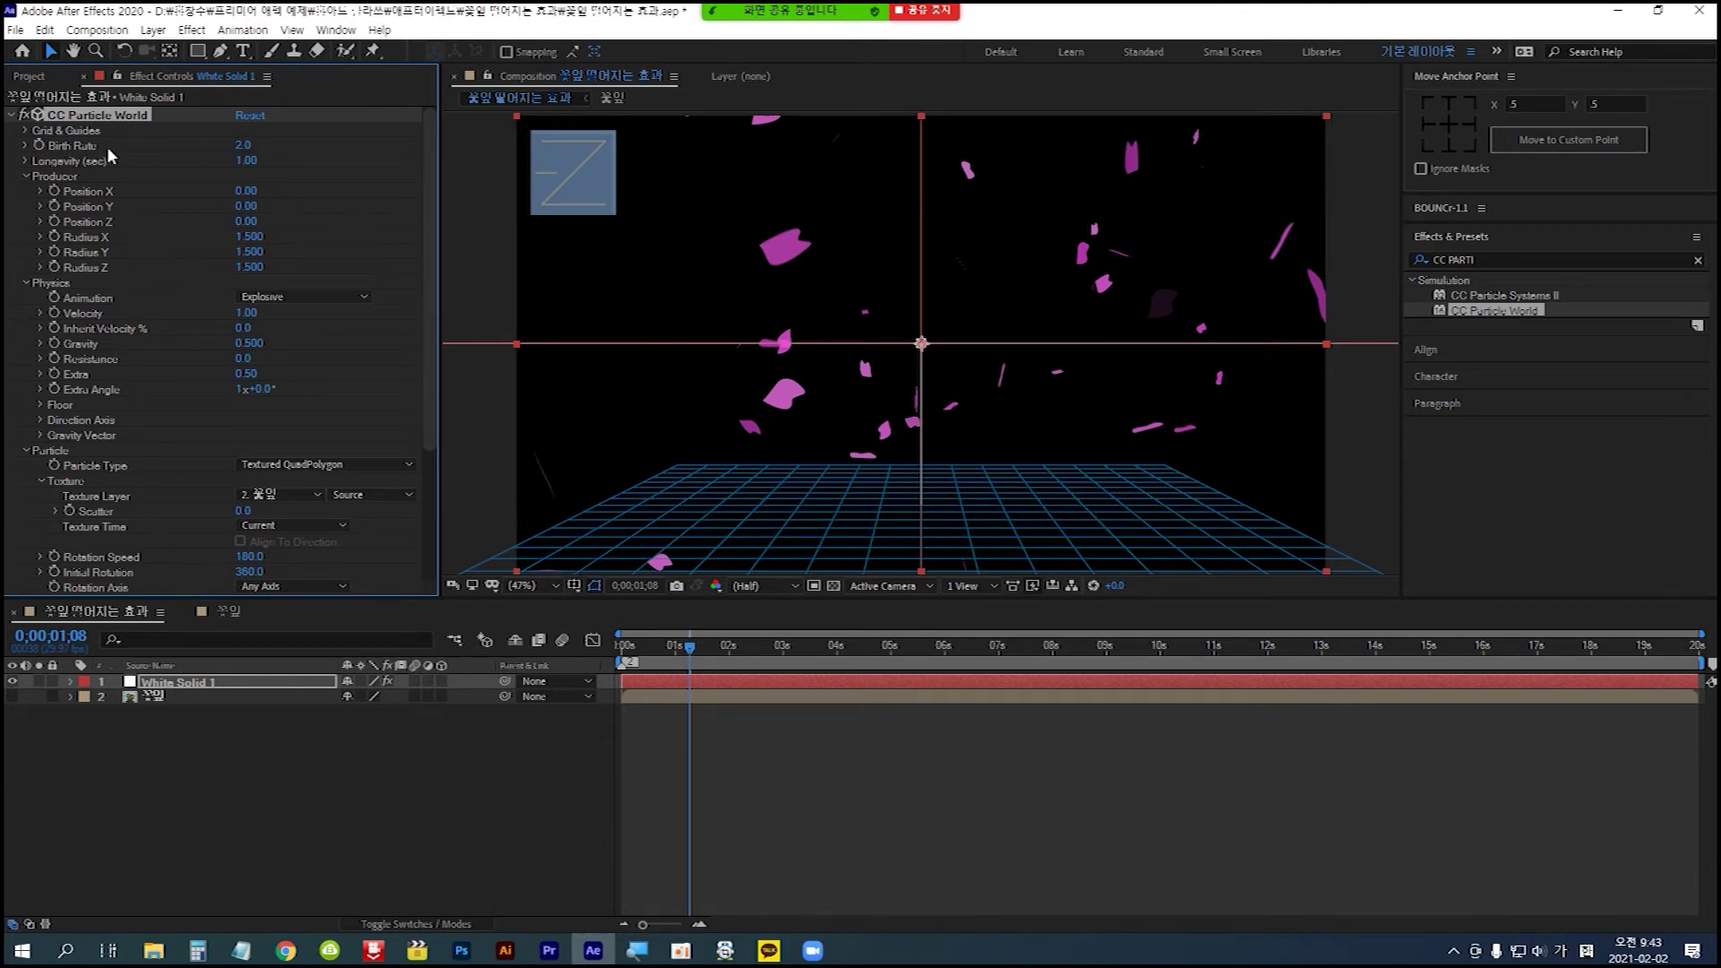
pyautogui.moveTo(245, 145)
pyautogui.mouseDown()
pyautogui.moveTo(302, 157)
pyautogui.moveTo(266, 150)
pyautogui.mouseUp()
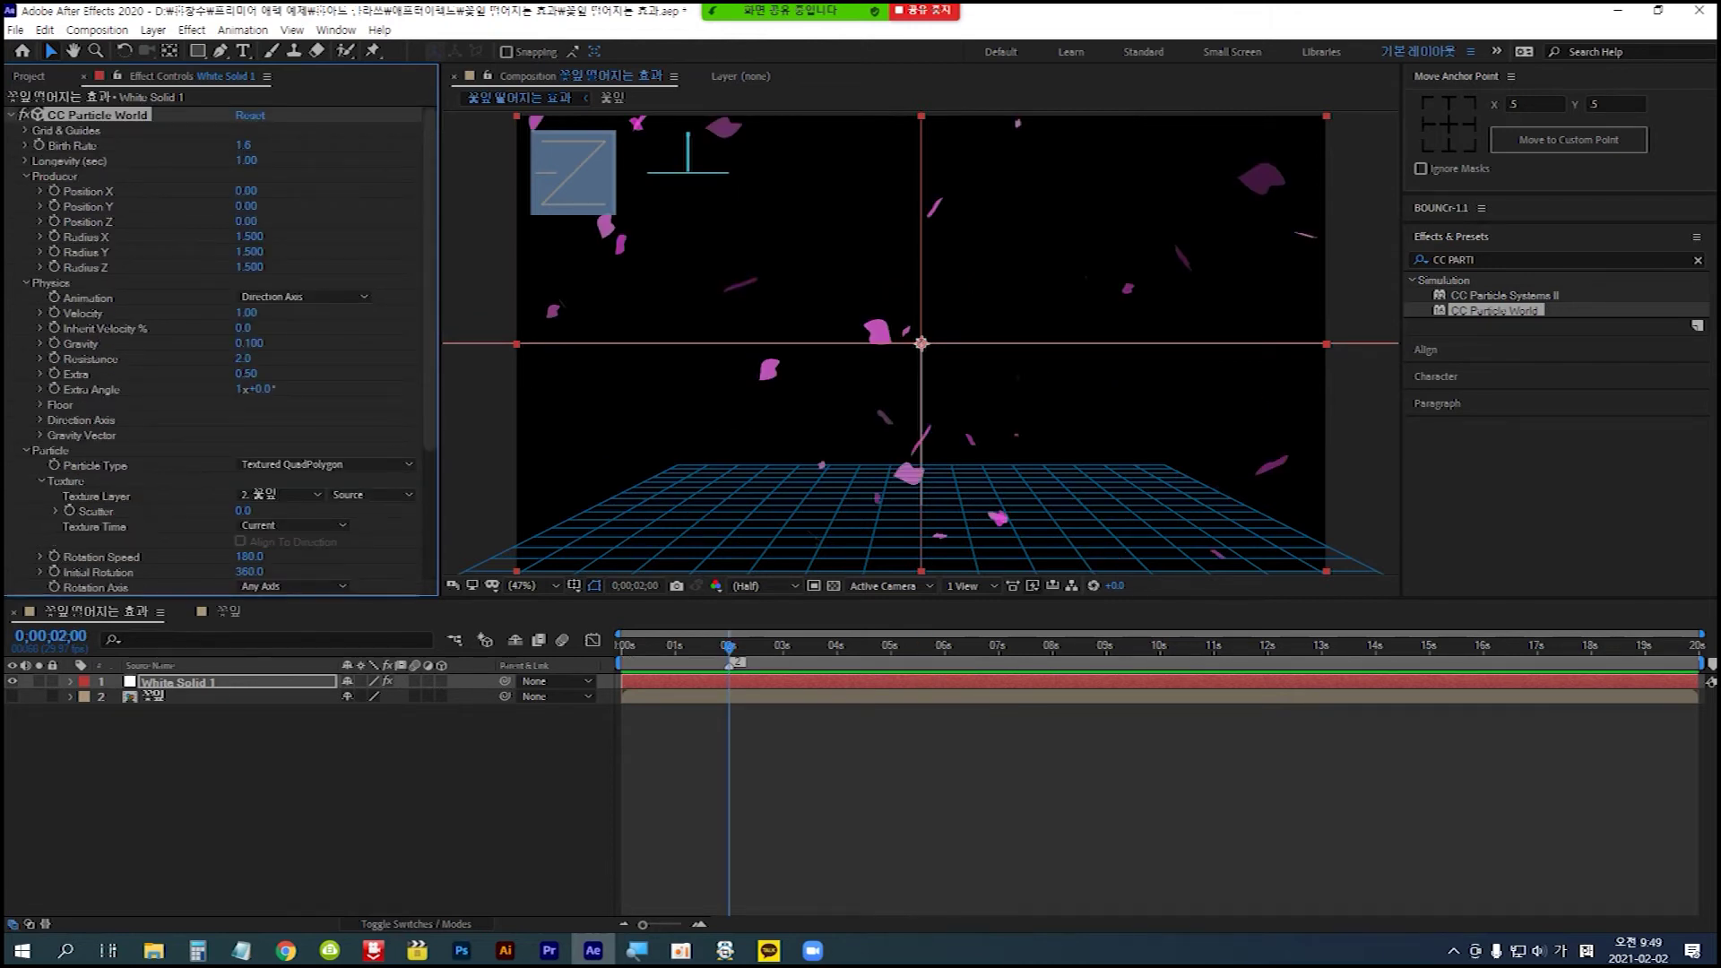
pyautogui.press('Home')
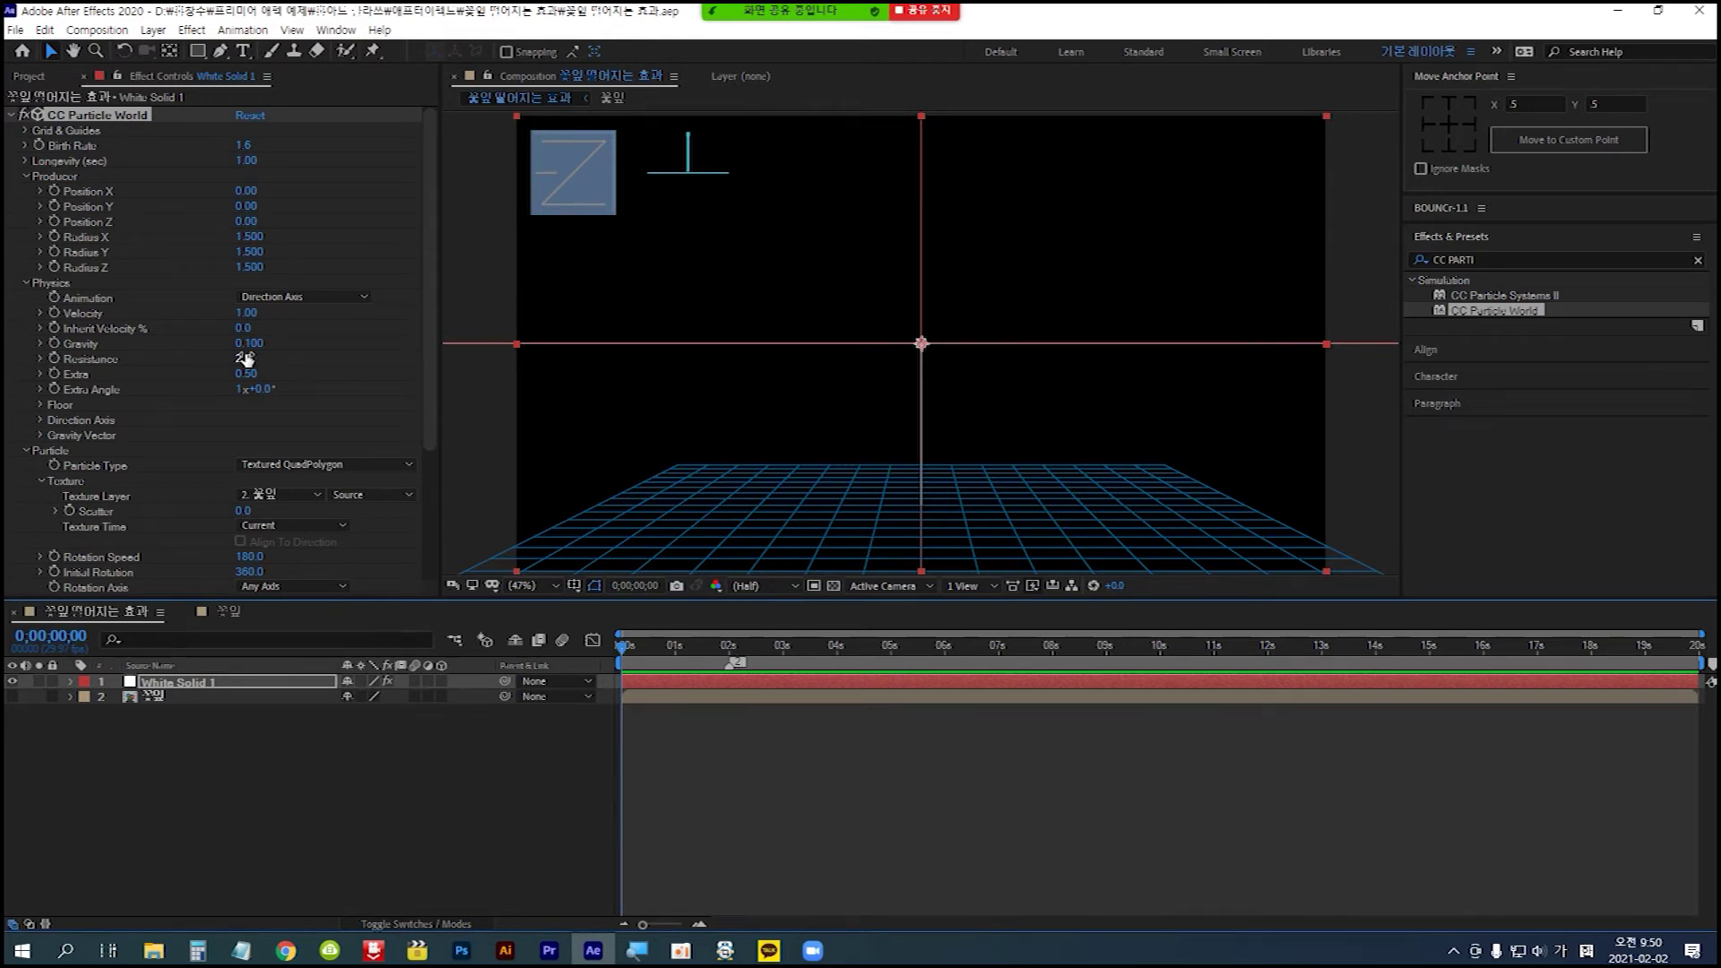
# - Import the video file 50thStateFair2012-HD.mp4.mp4 into the project as footage
pyautogui.click(66, 100)
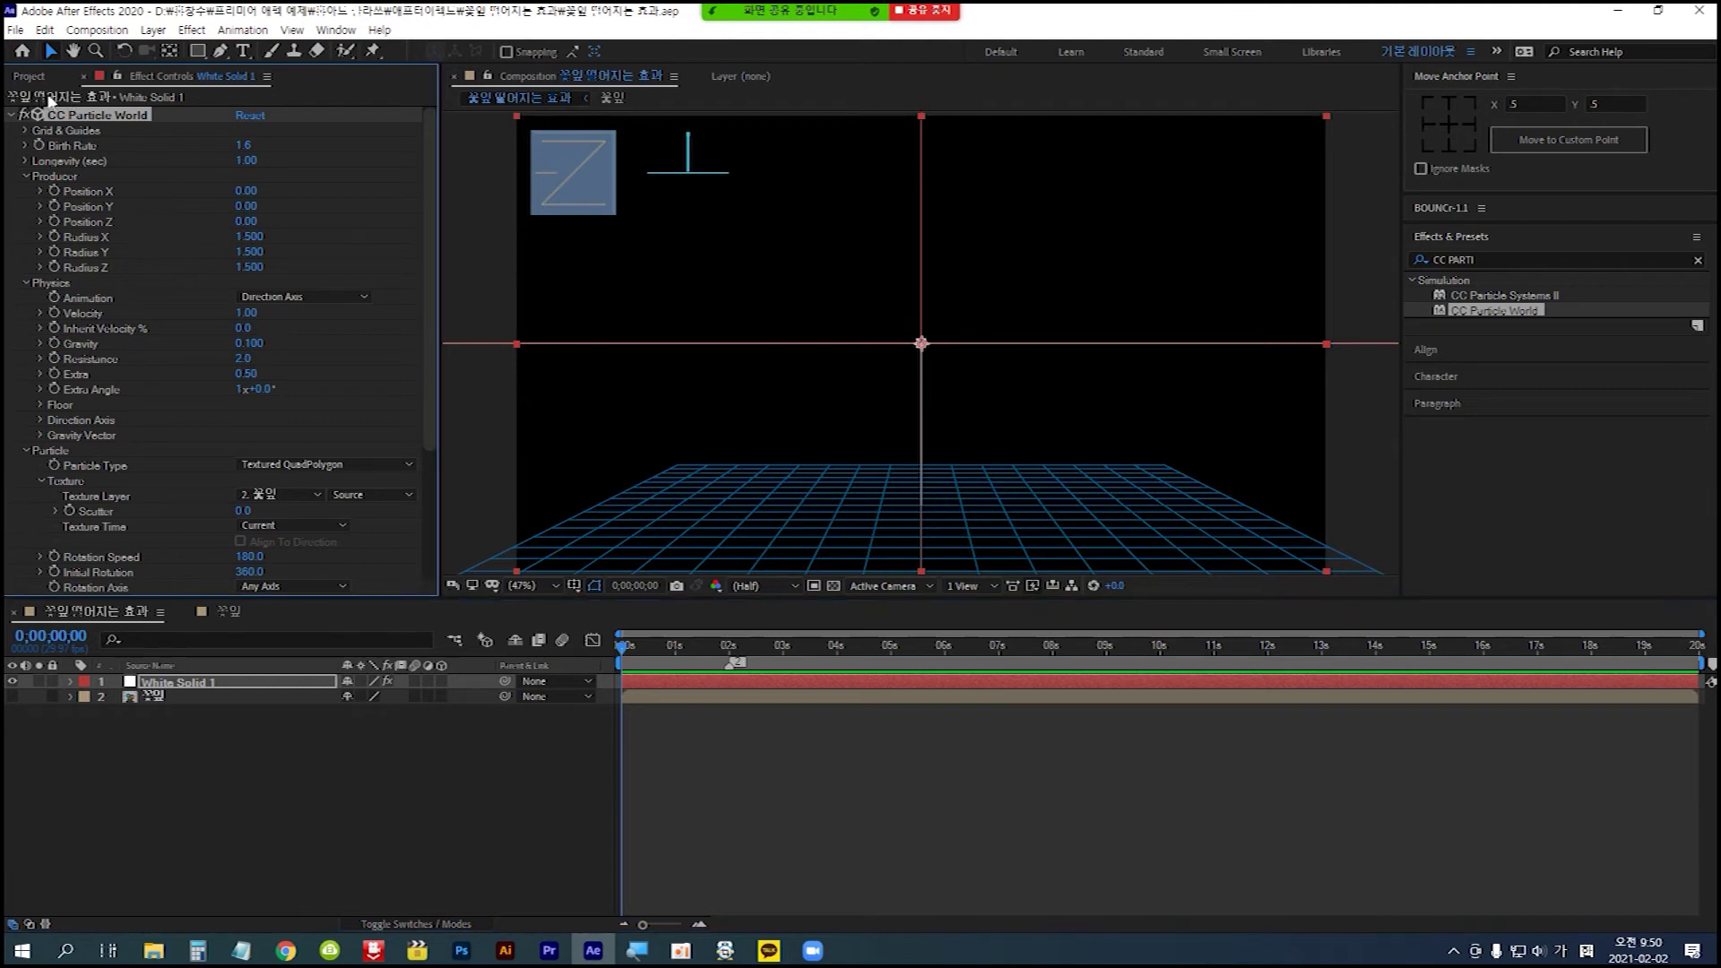
pyautogui.click(36, 79)
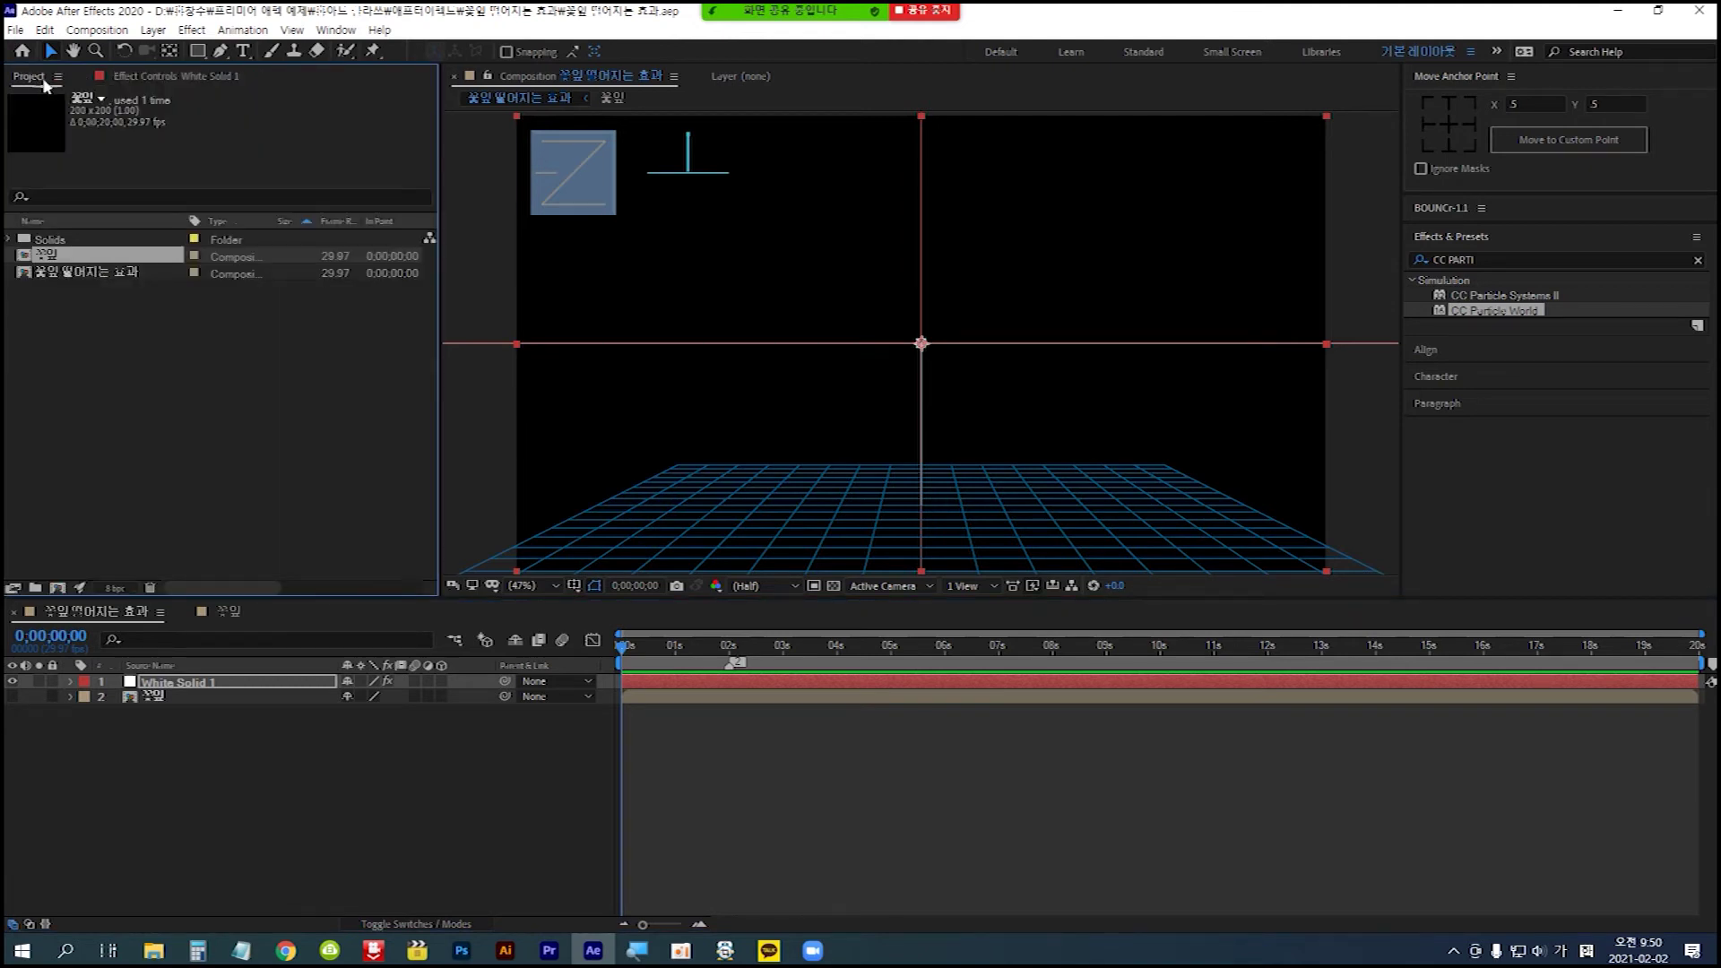
pyautogui.click(358, 451)
pyautogui.press('Hangul')
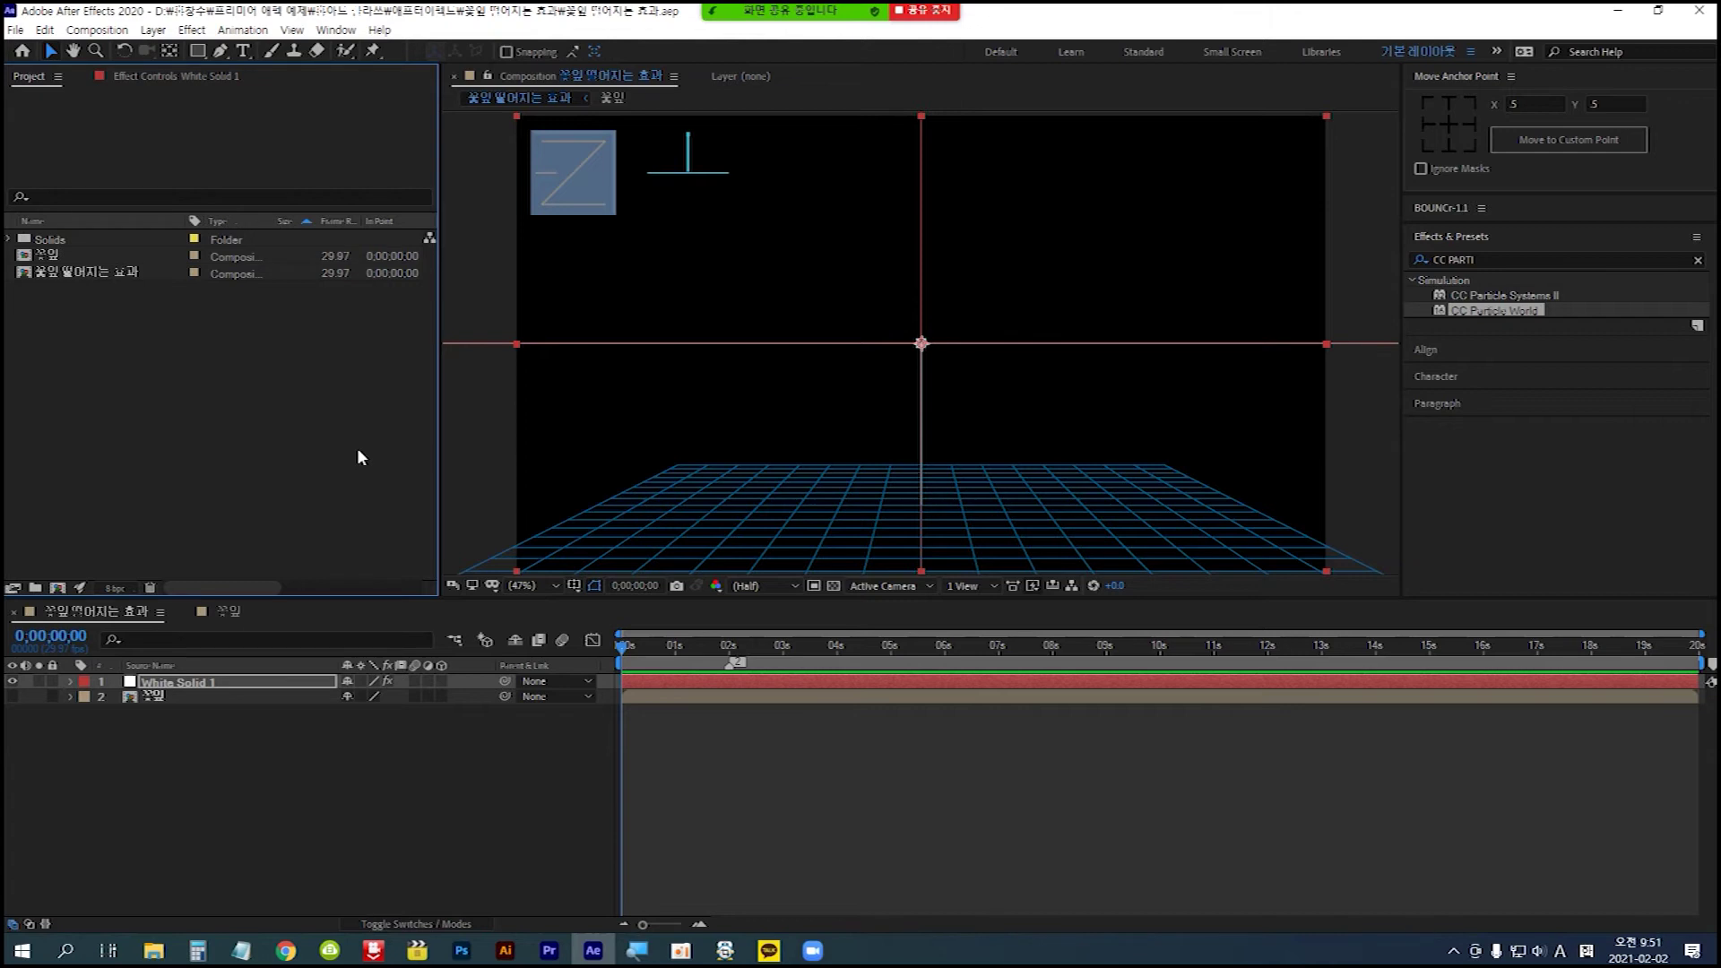
pyautogui.doubleClick(357, 451)
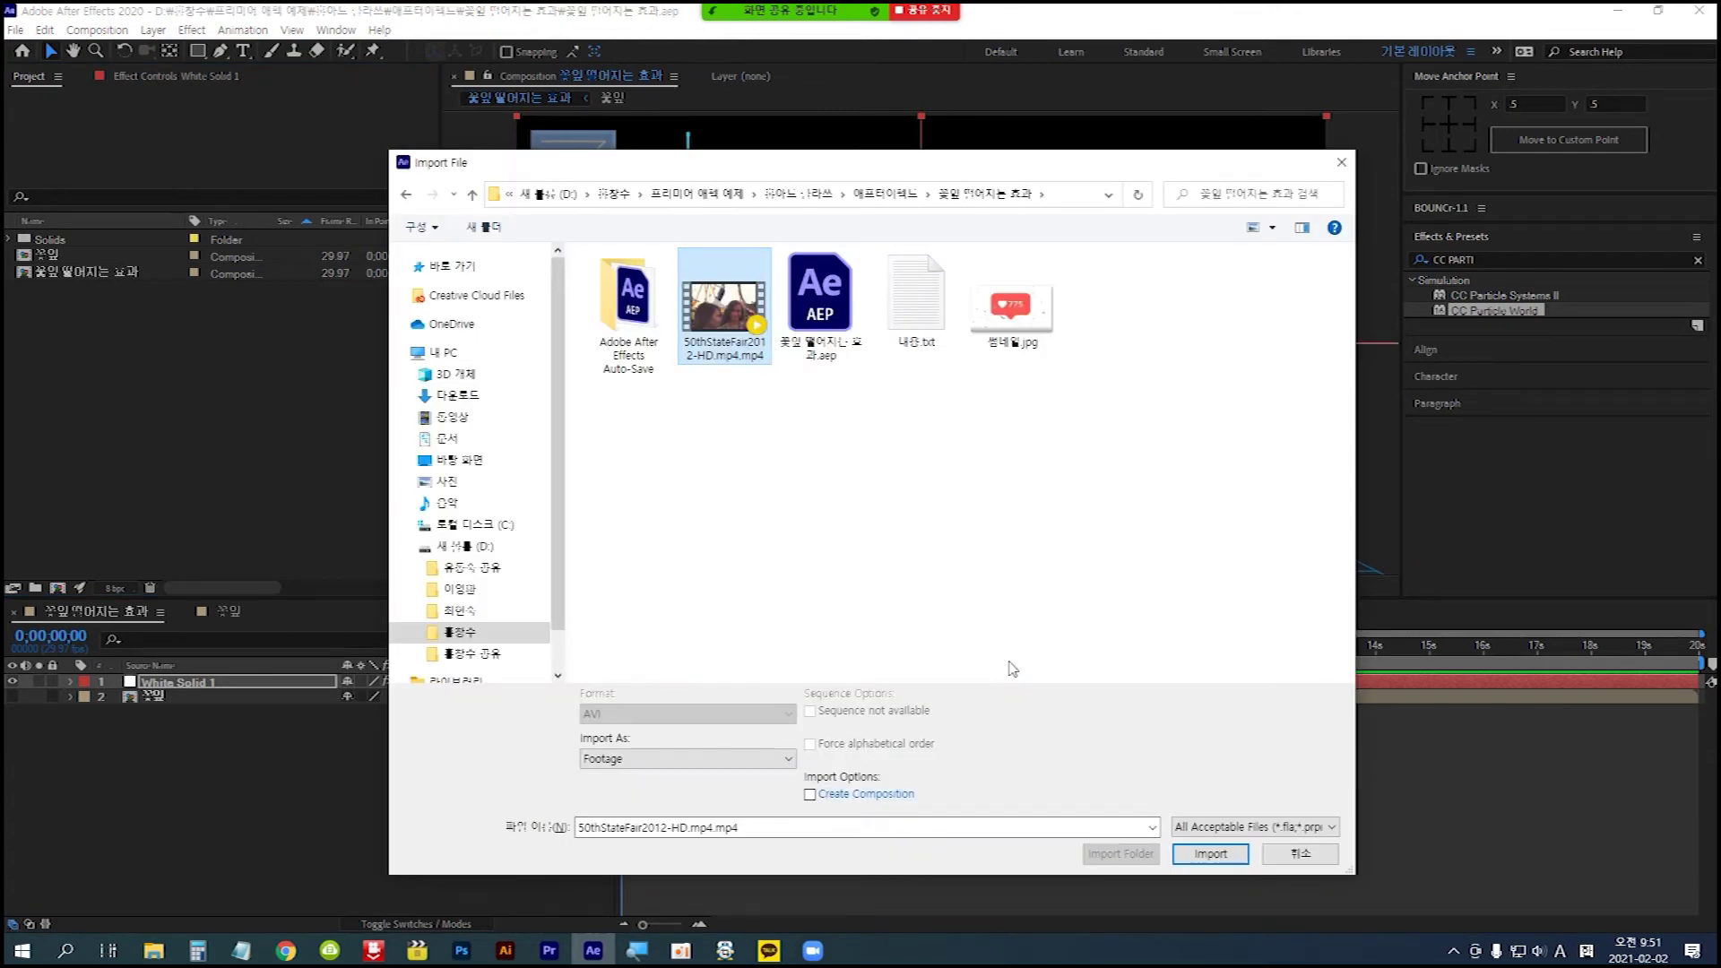
pyautogui.click(1232, 854)
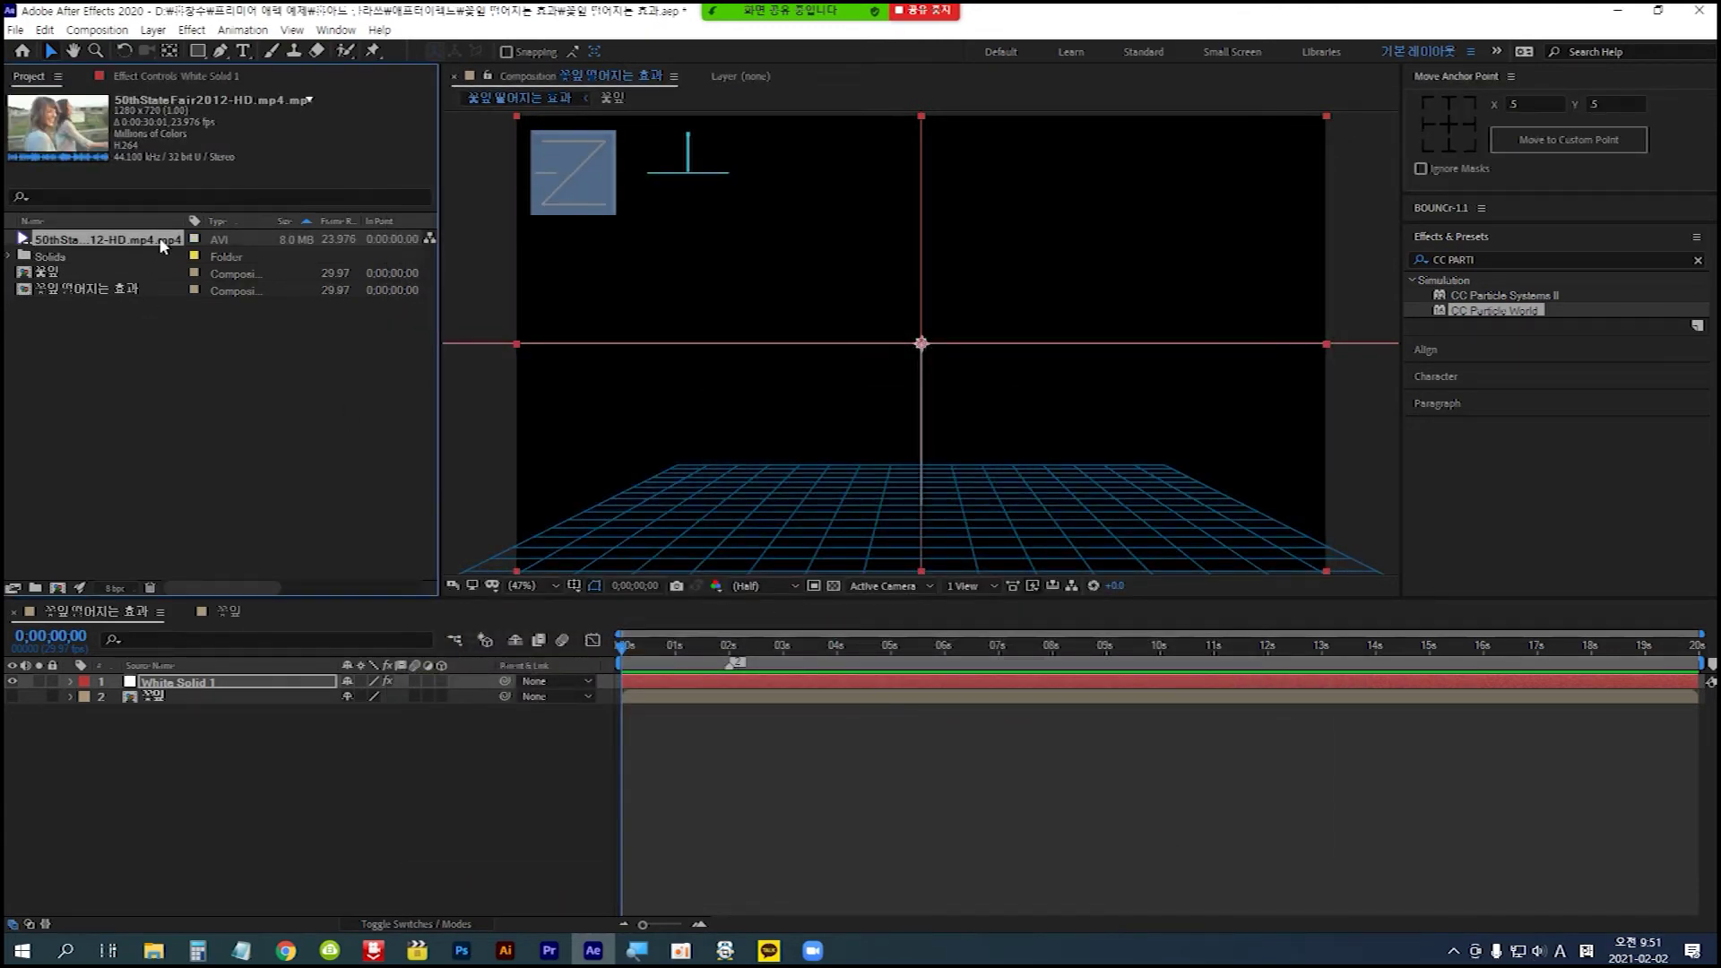
# - Place the 50thStateFair2012-HD.mp4.mp4 footage beneath the other layers and fit it to the composition size
pyautogui.moveTo(161, 239); pyautogui.dragTo(230, 714)
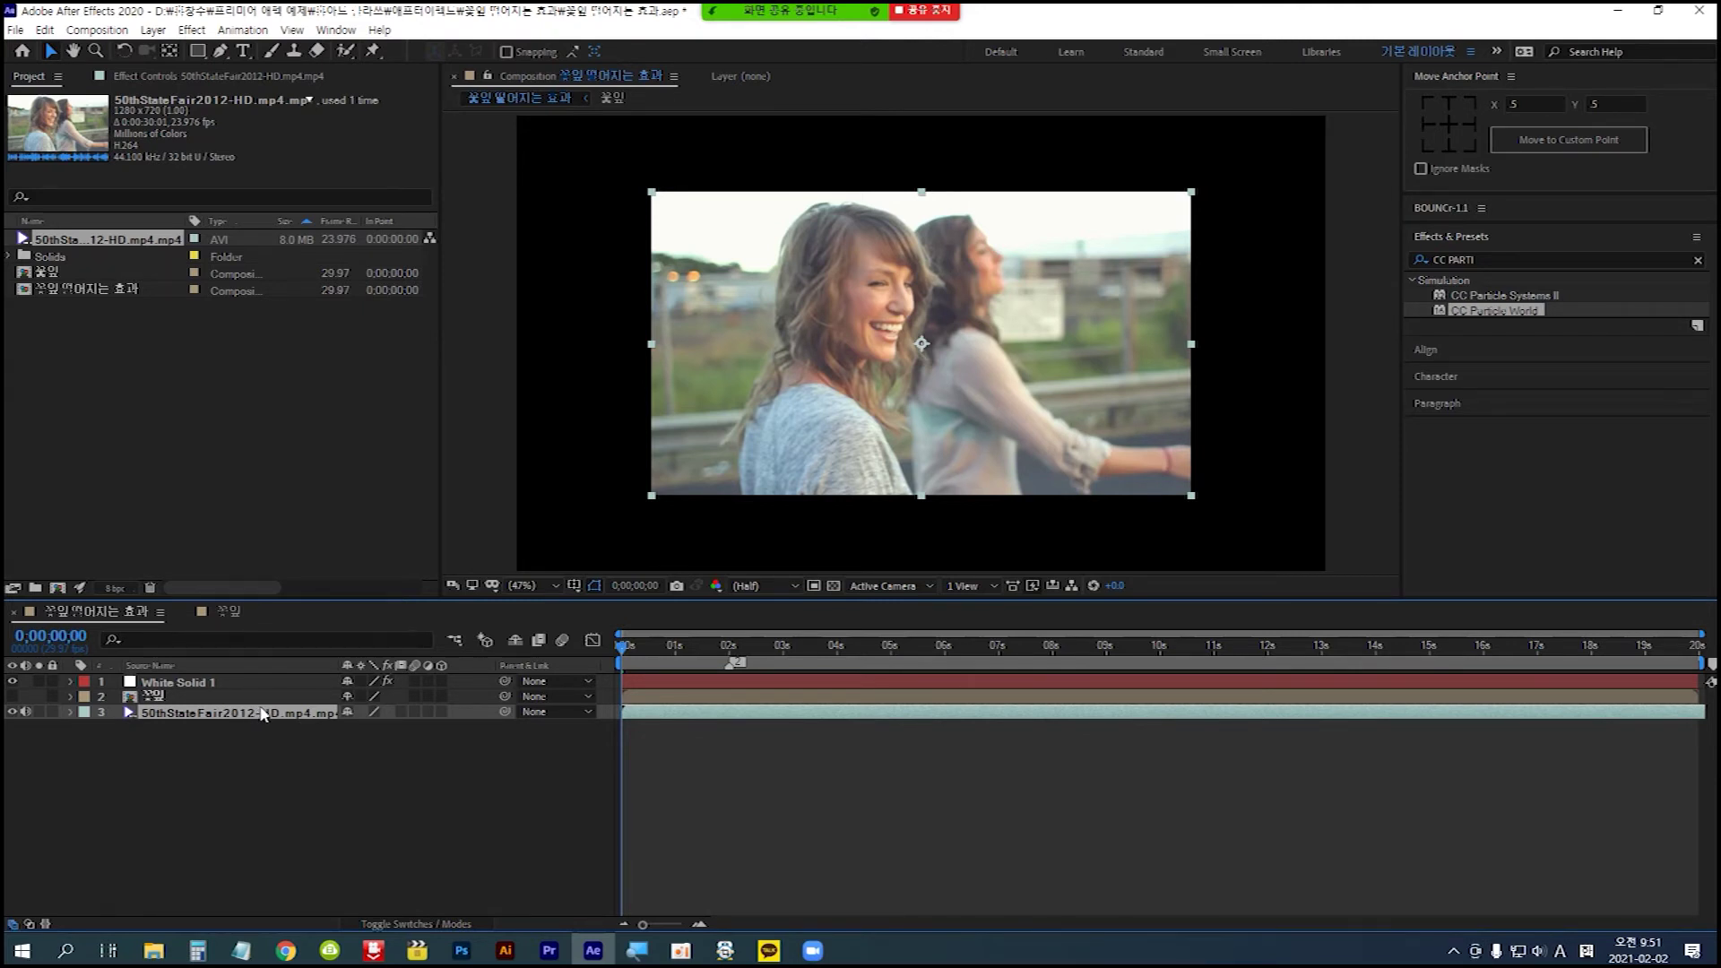
pyautogui.rightClick(182, 716)
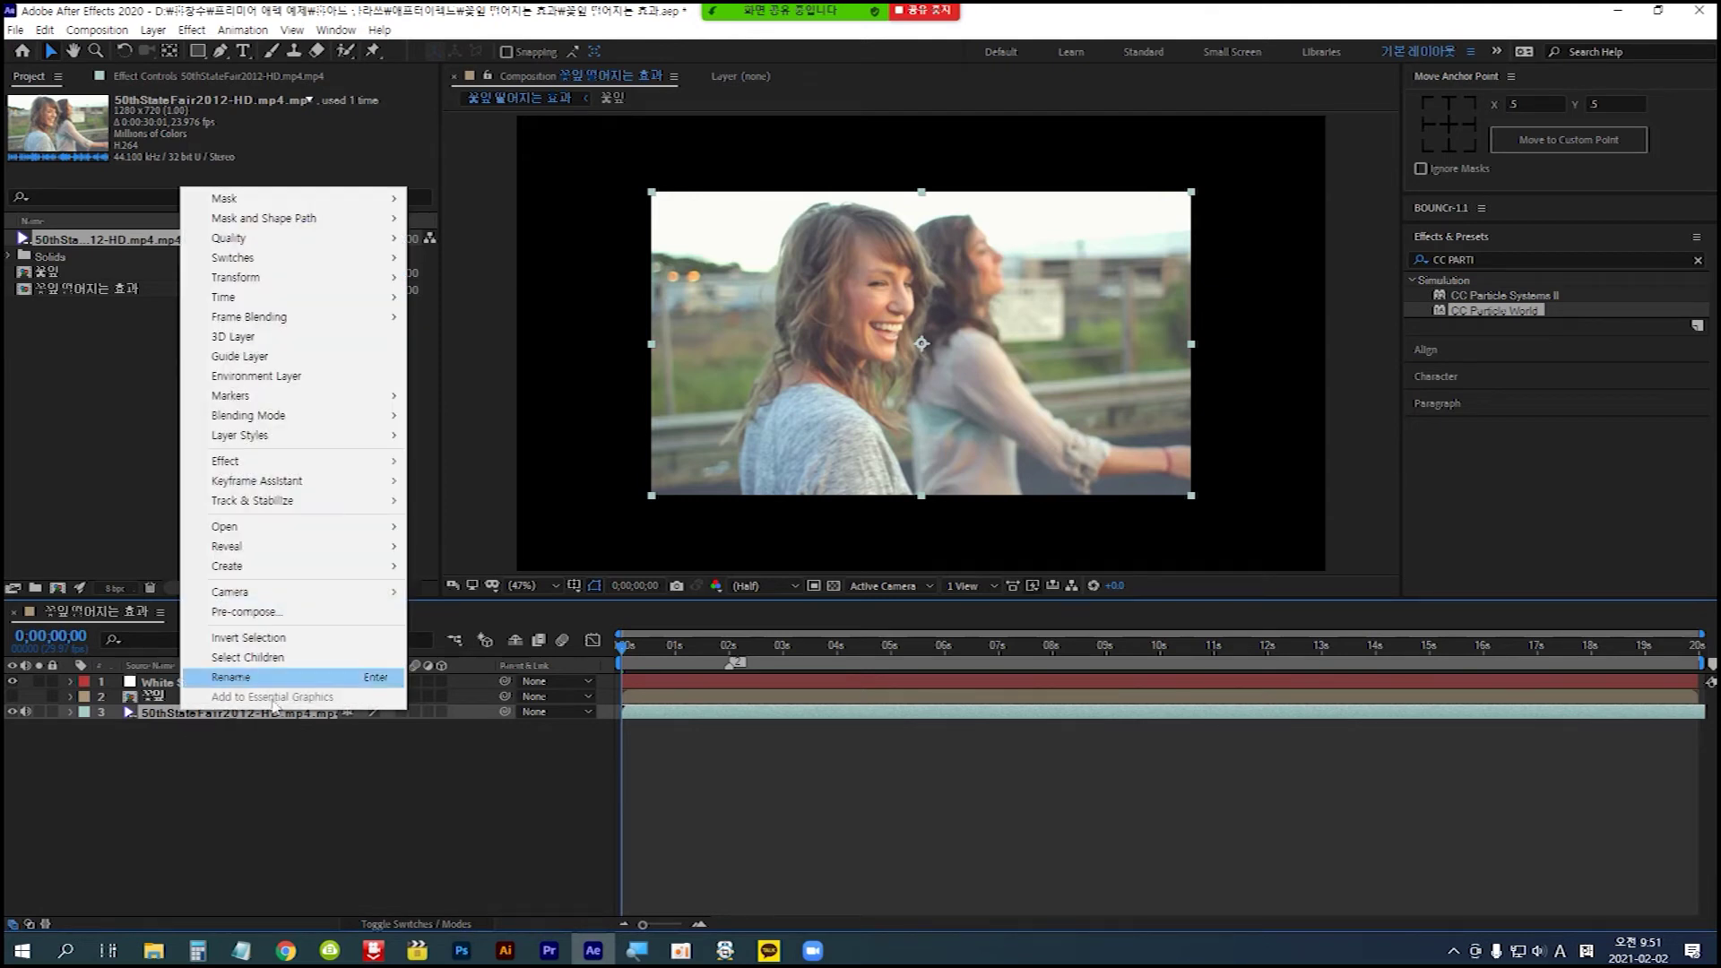
pyautogui.moveTo(314, 285)
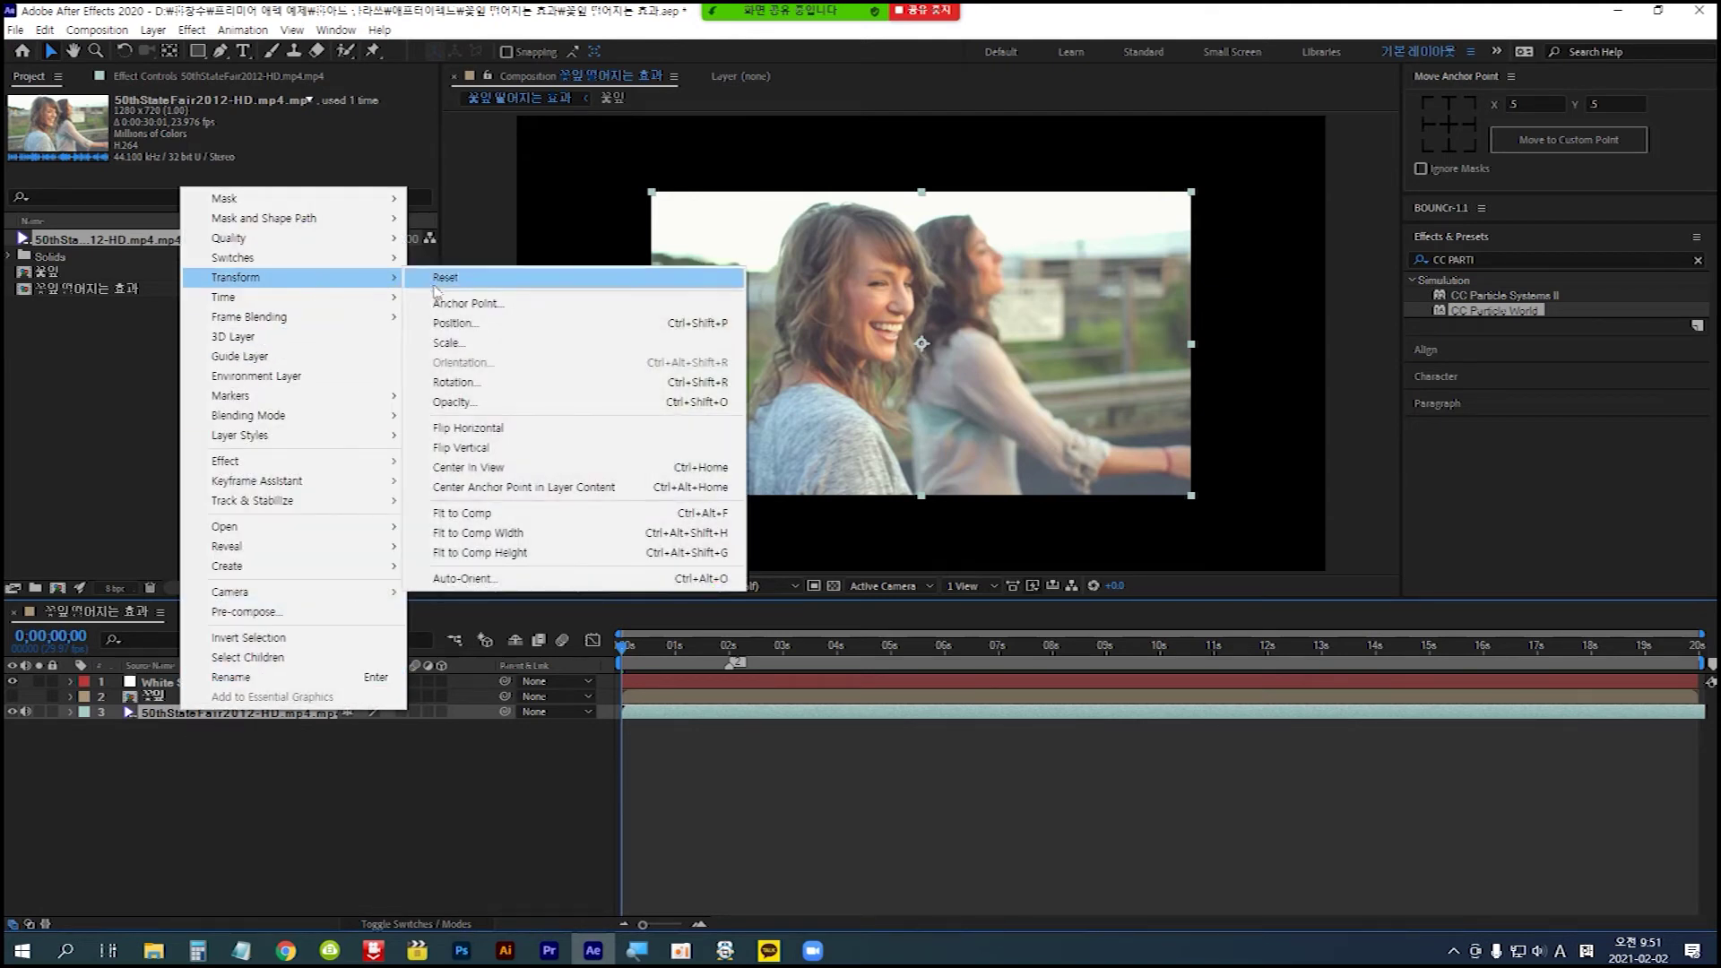
pyautogui.click(537, 518)
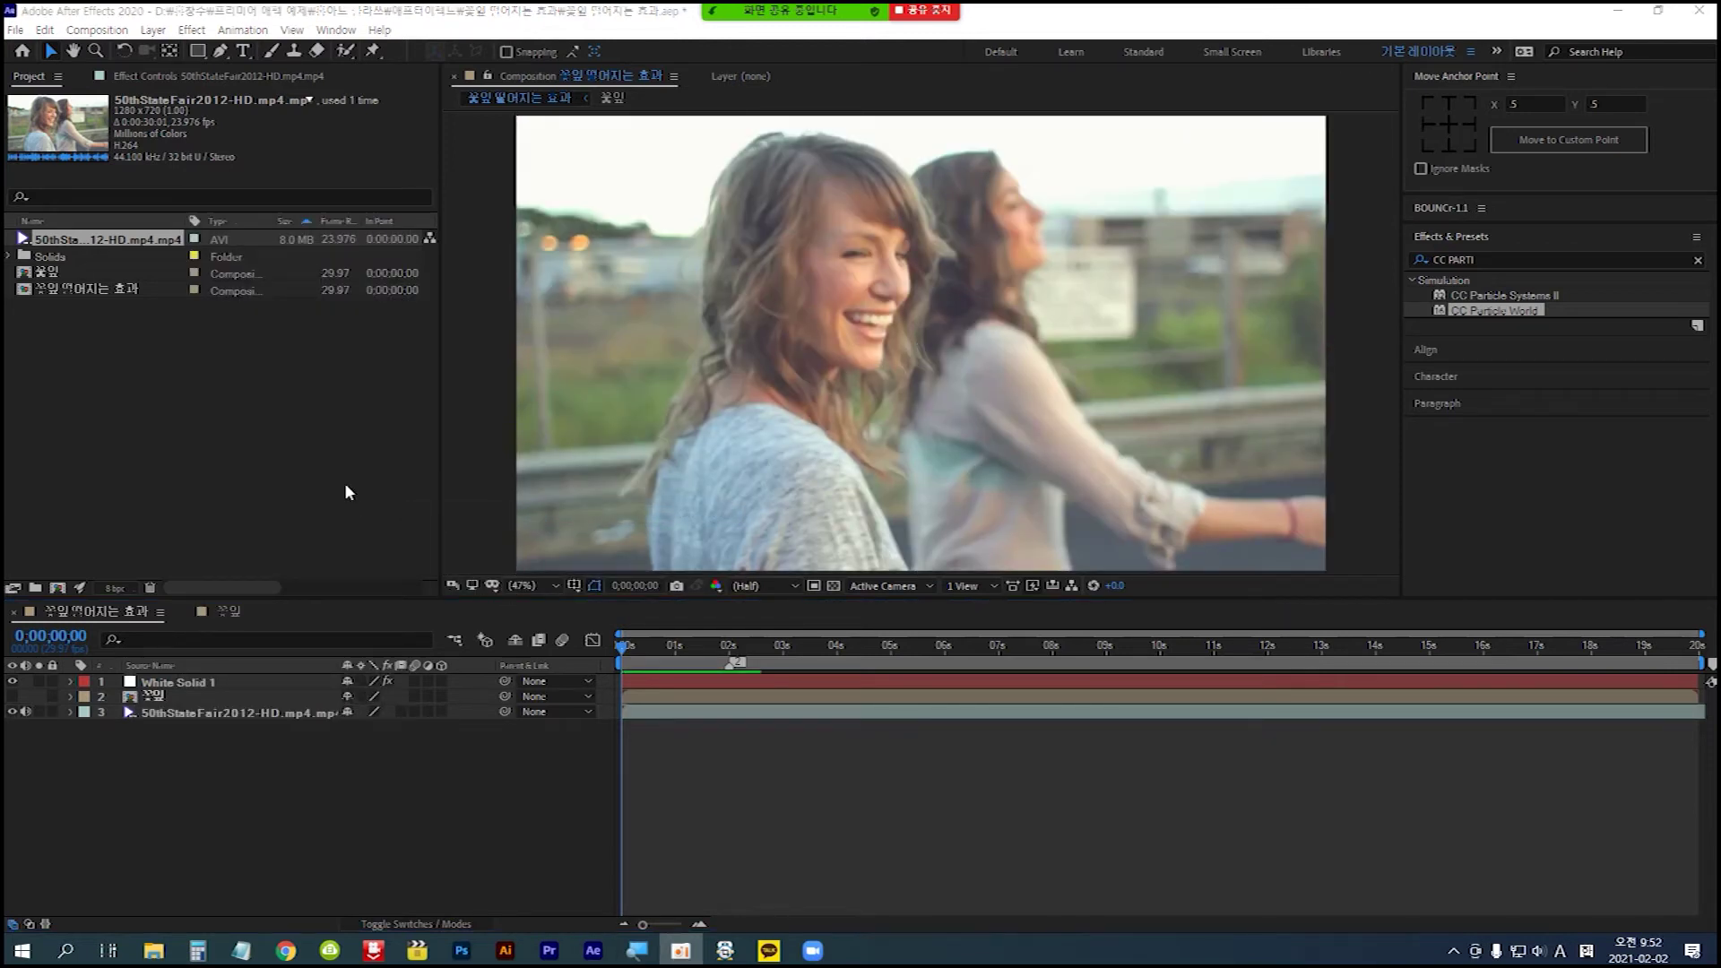
# - Play the composition from the start to preview the petals falling over the video
pyautogui.click(839, 809)
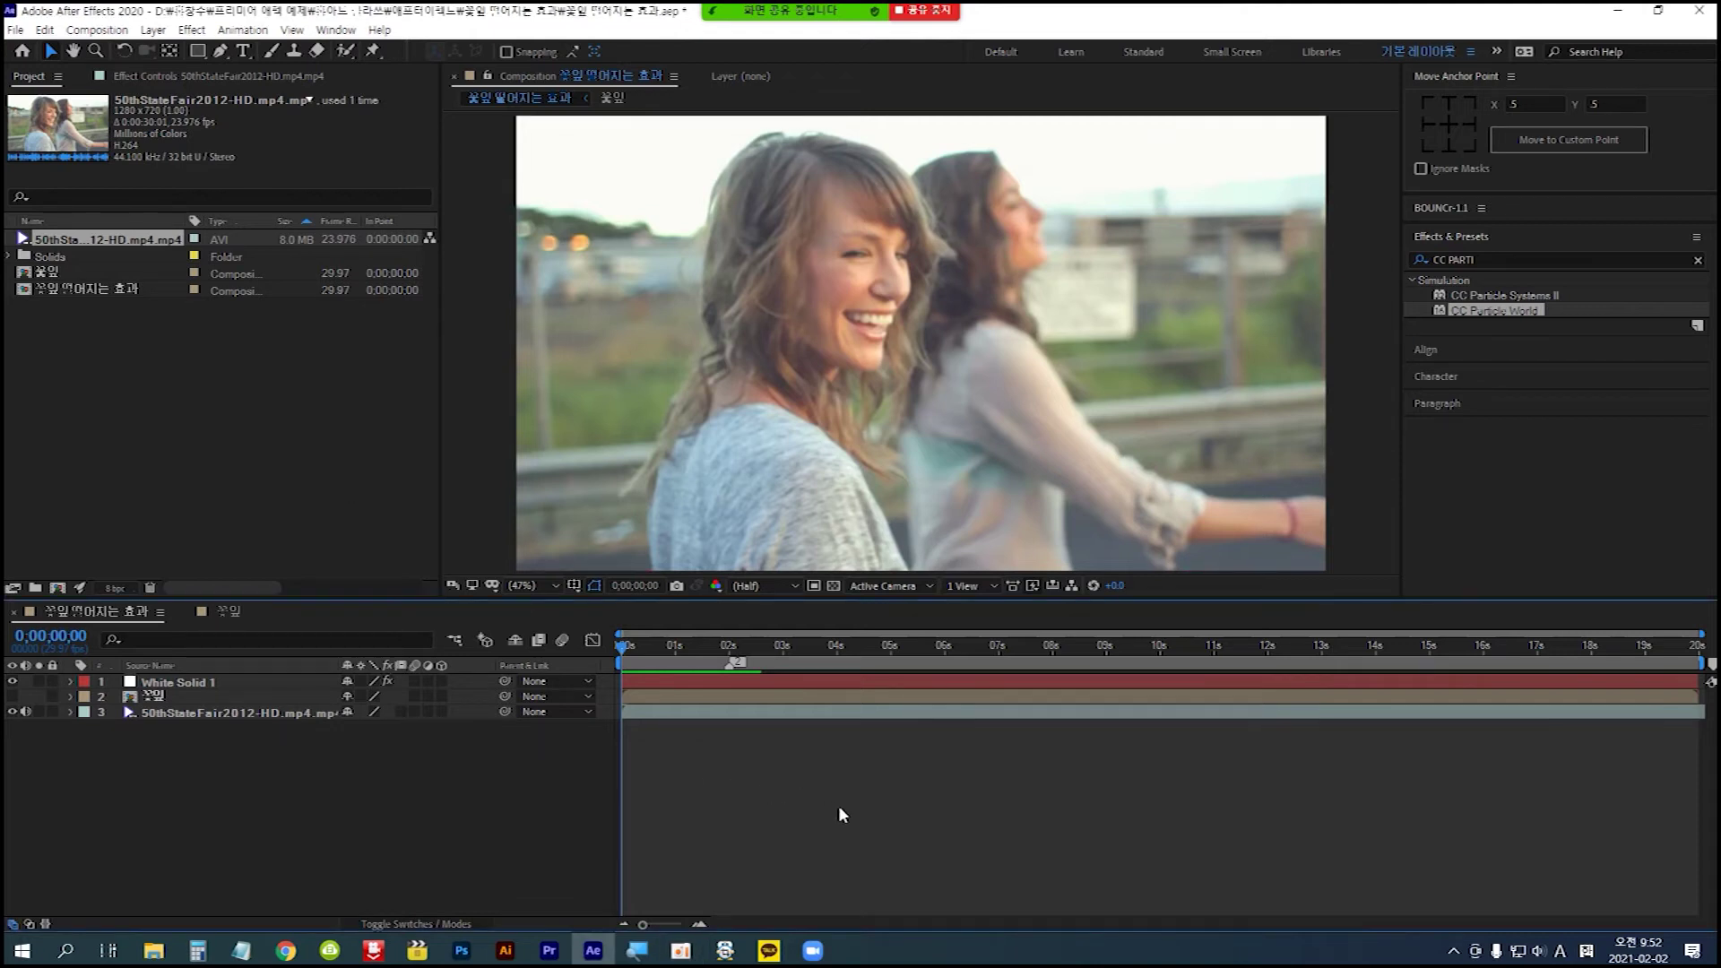
pyautogui.press('space')
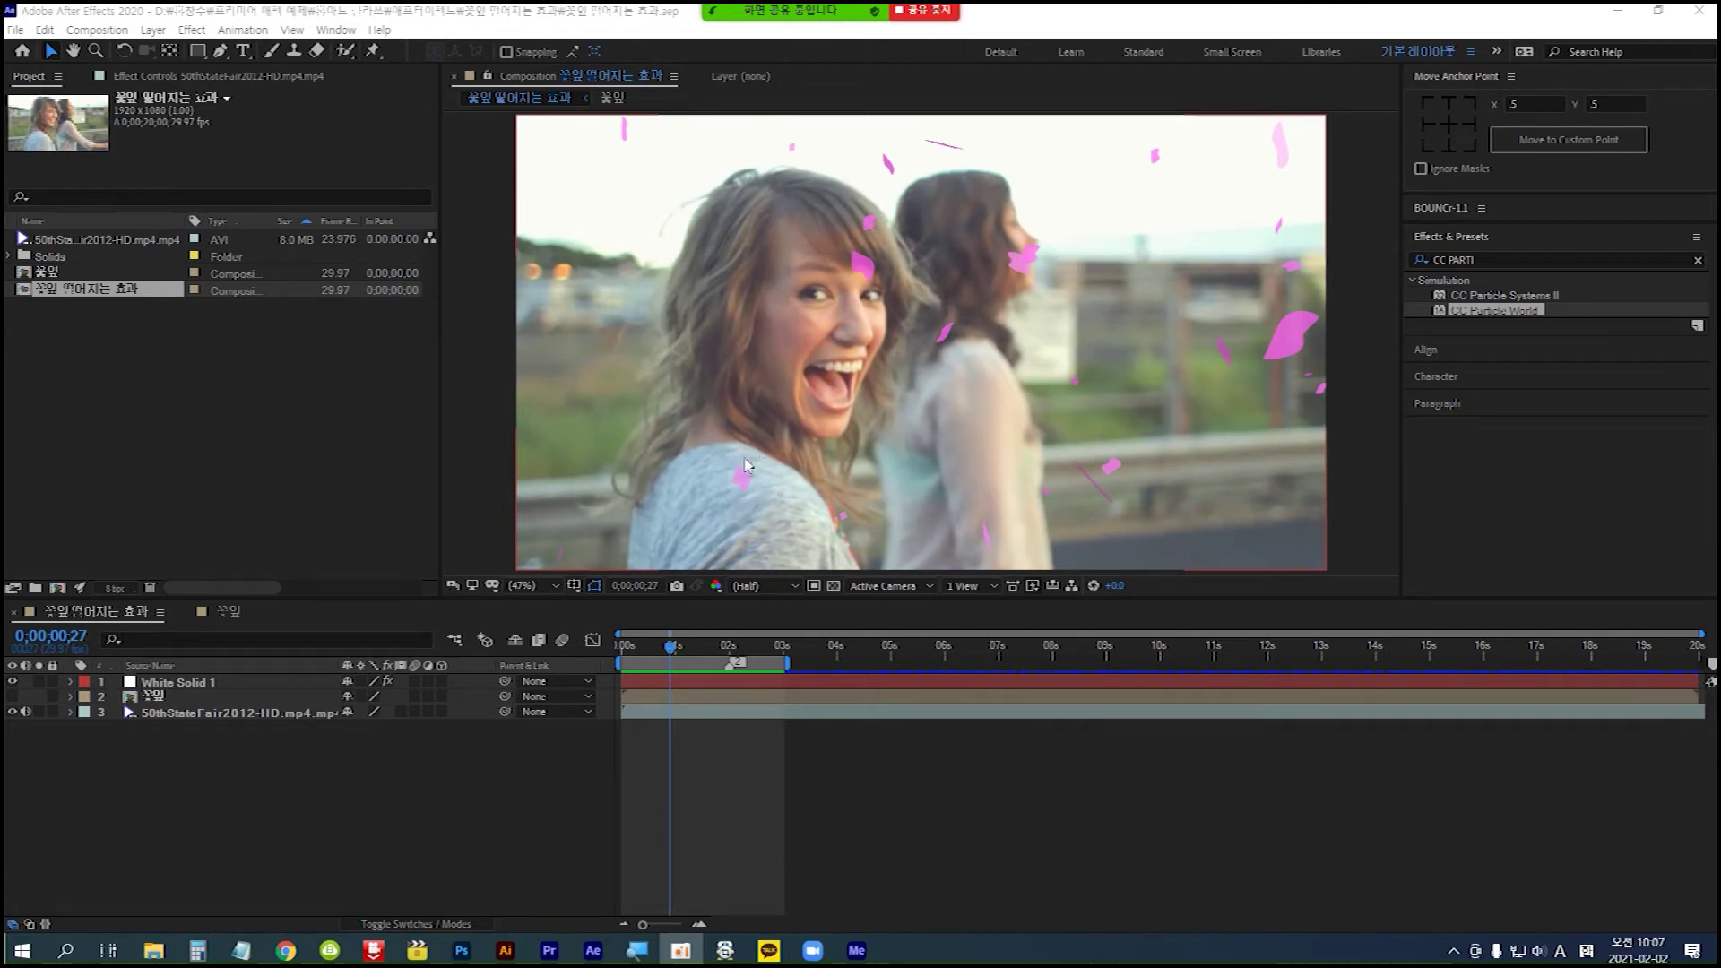
# - Import the files 나비.png and 티미.ai from the desktop into the project as footage
pyautogui.click(380, 444)
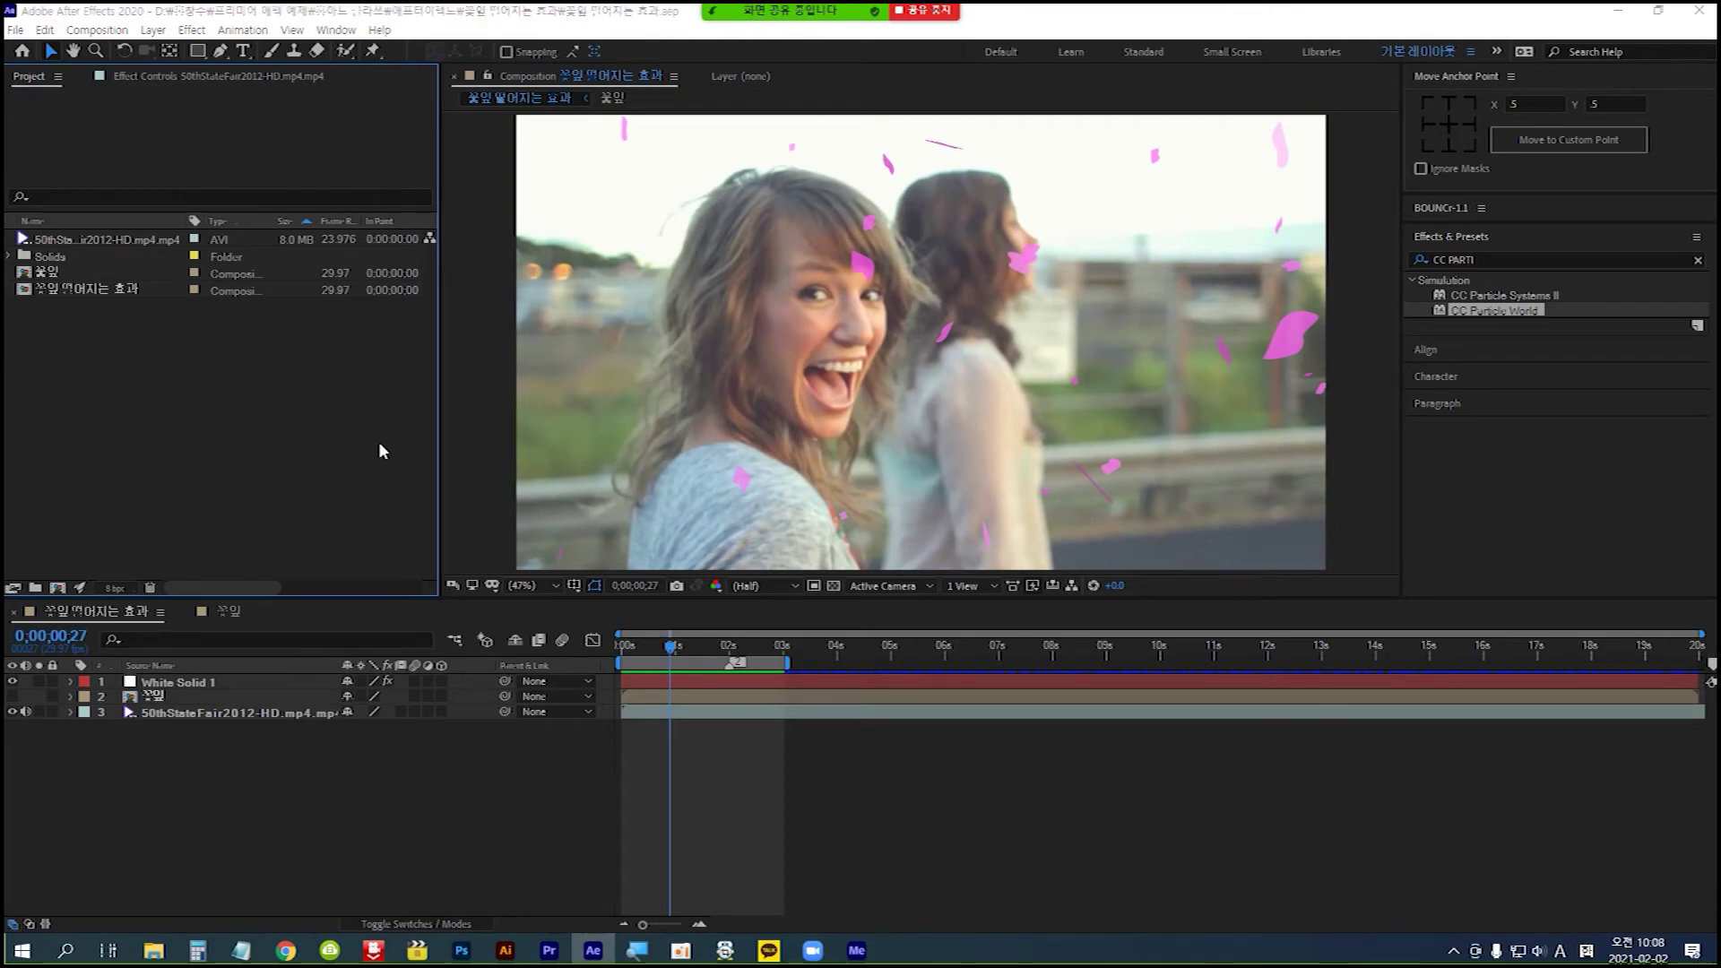
pyautogui.doubleClick(378, 441)
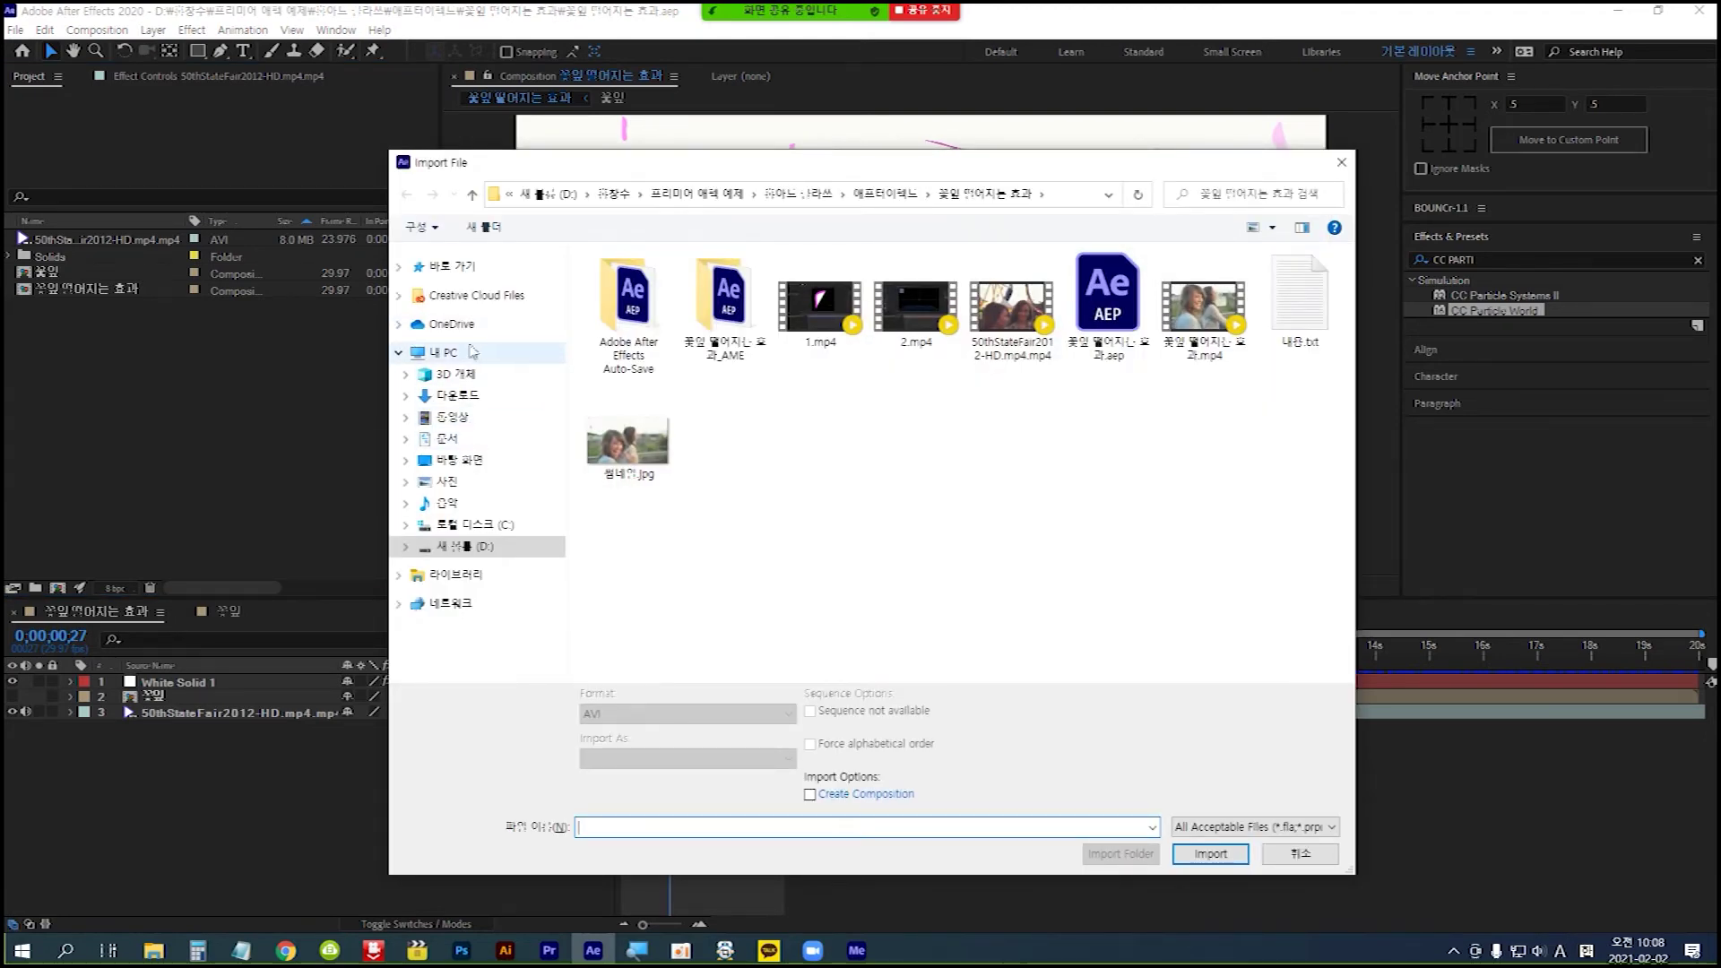
pyautogui.click(464, 470)
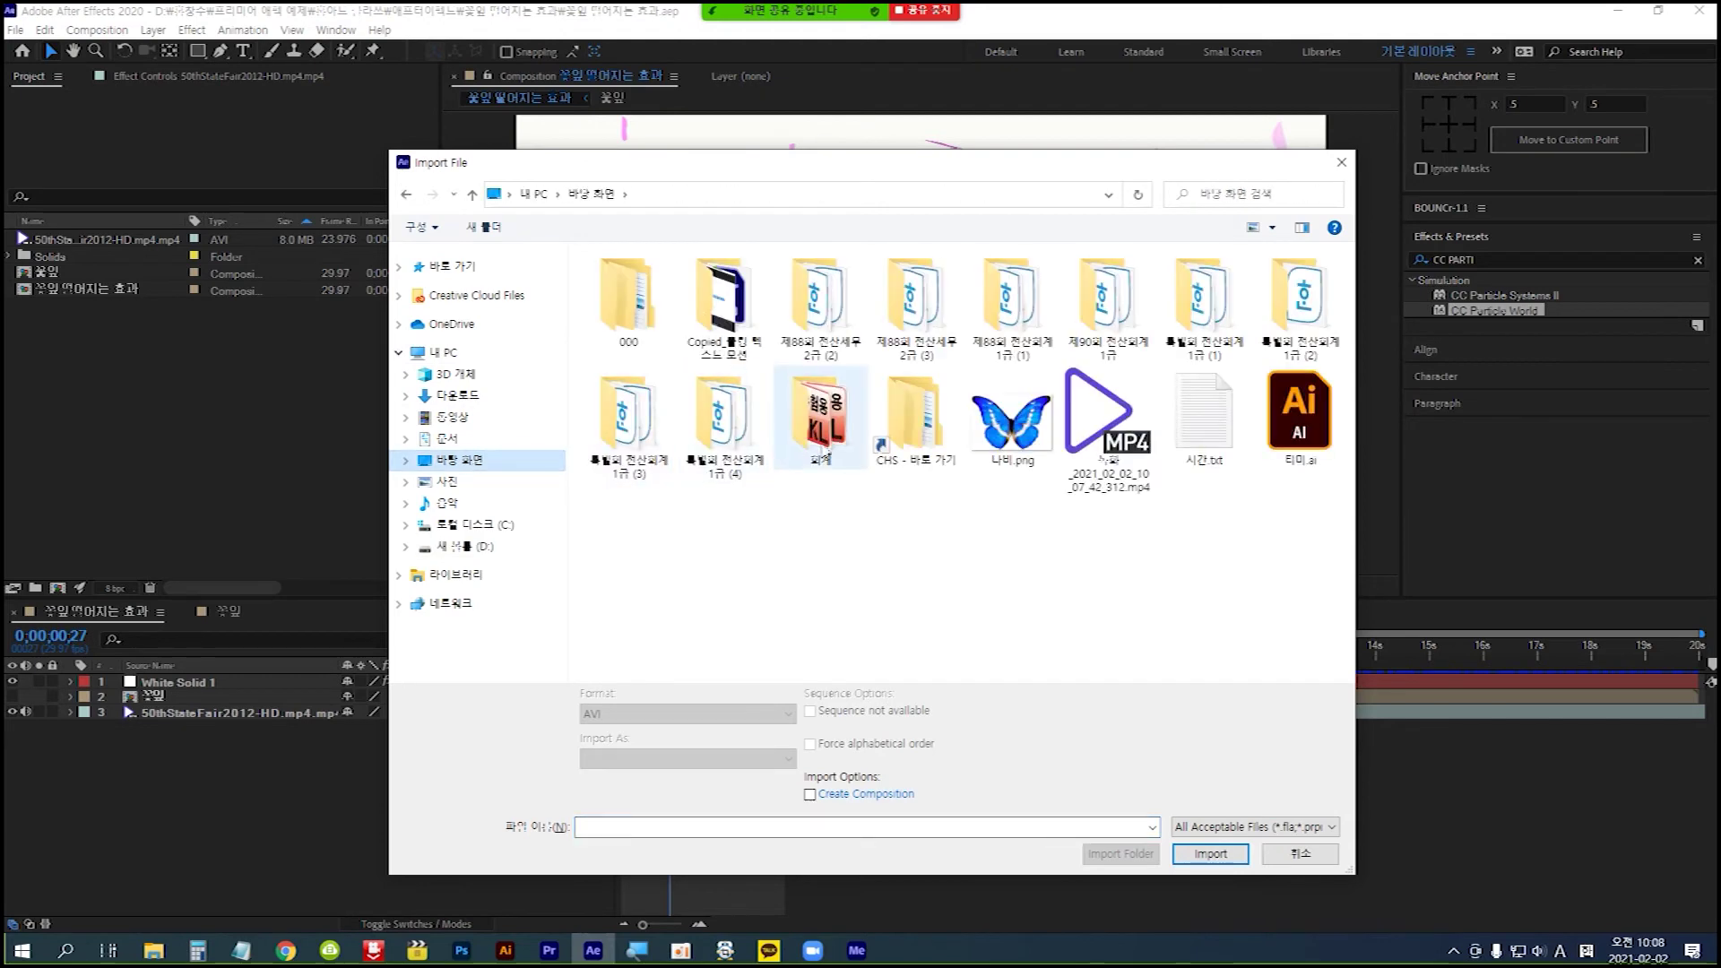
pyautogui.keyDown('ctrl'); pyautogui.click(1300, 417); pyautogui.keyUp('ctrl')
pyautogui.click(1210, 841)
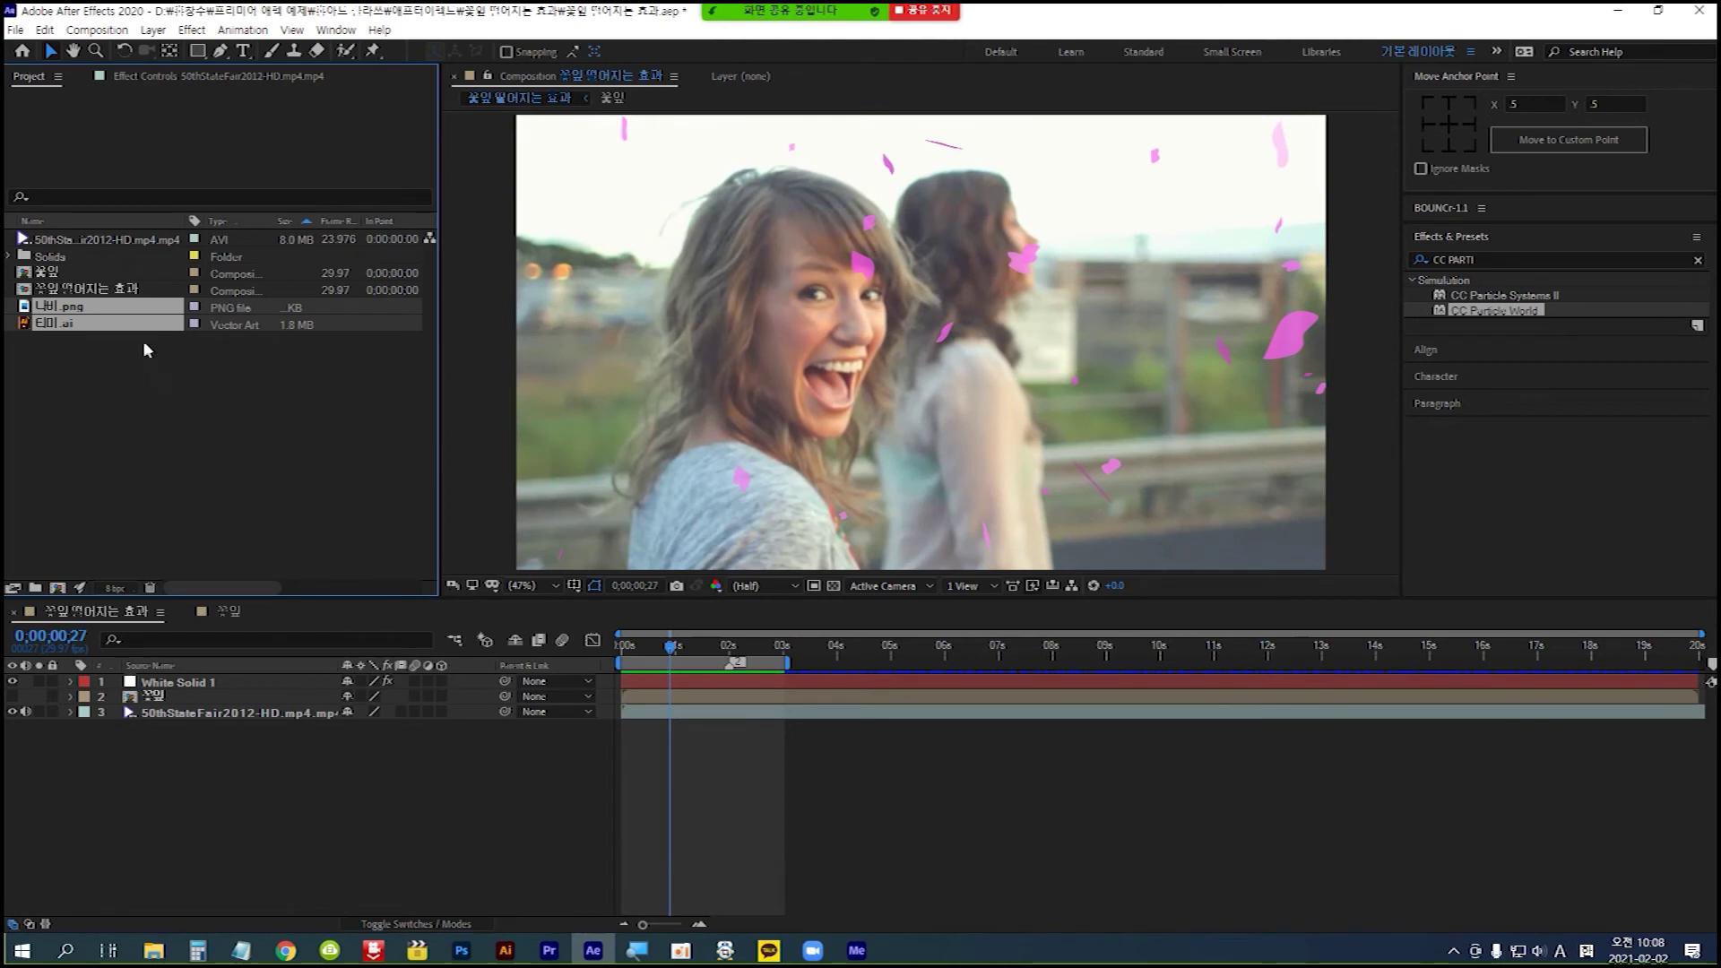
# - Place 나비.png and 티미.ai beneath the video layer in the composition and hide both layers
pyautogui.moveTo(148, 329); pyautogui.dragTo(234, 753)
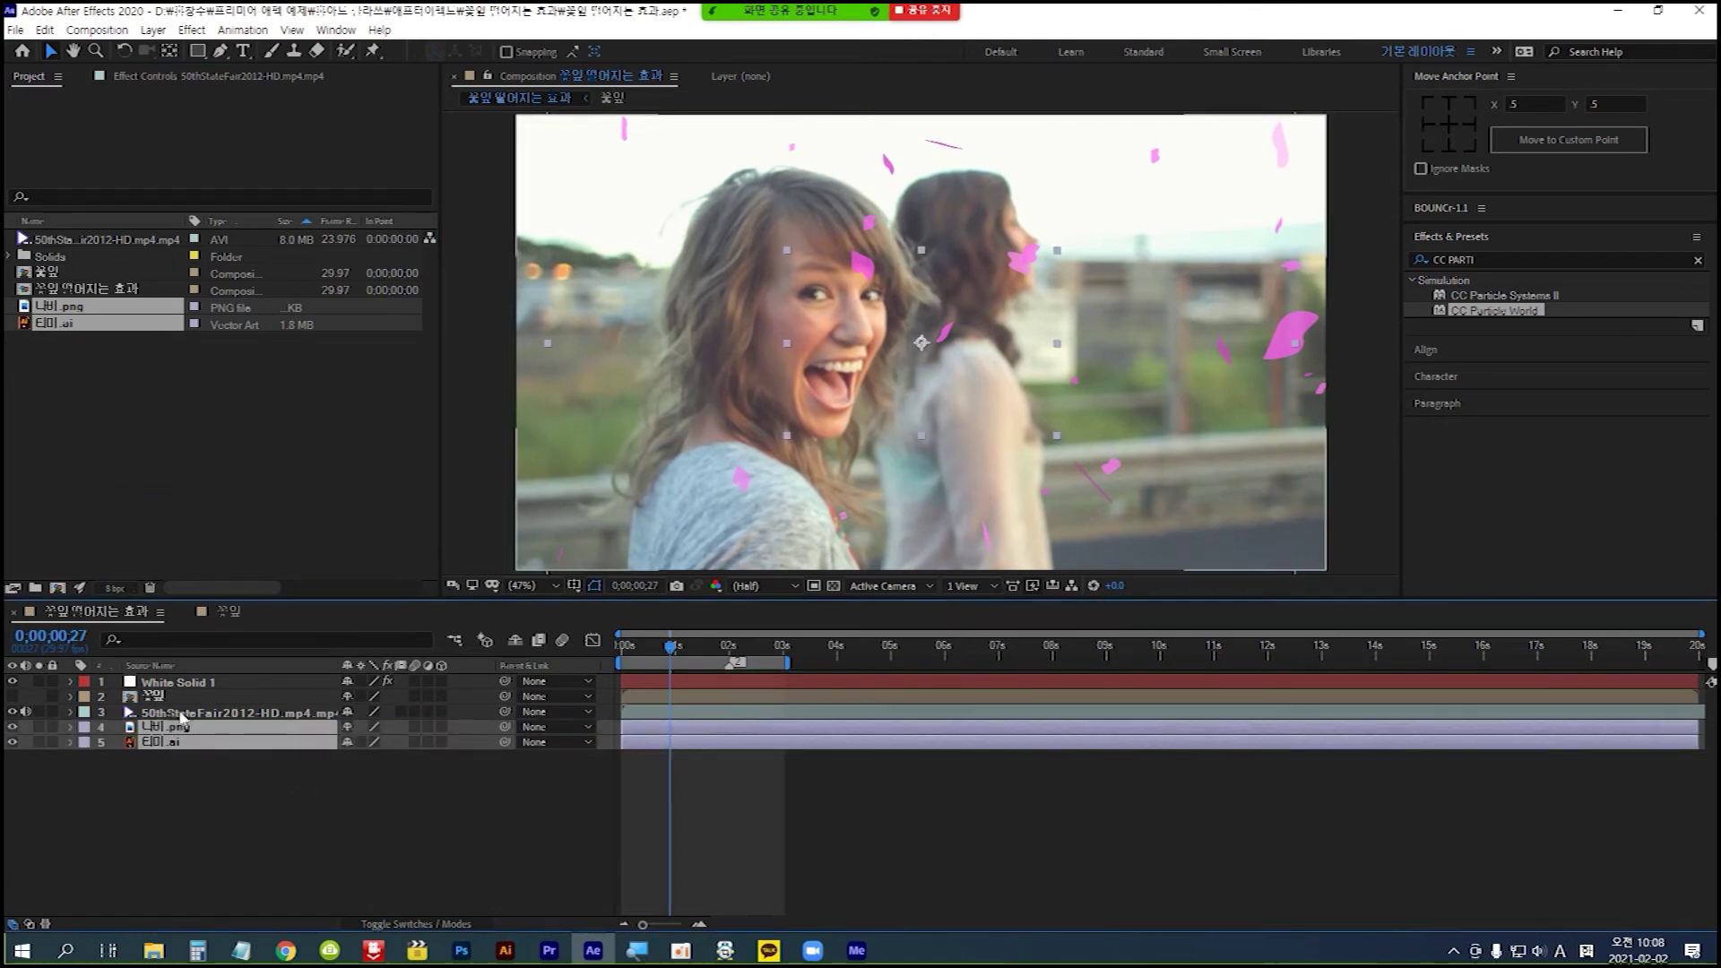
pyautogui.click(13, 743)
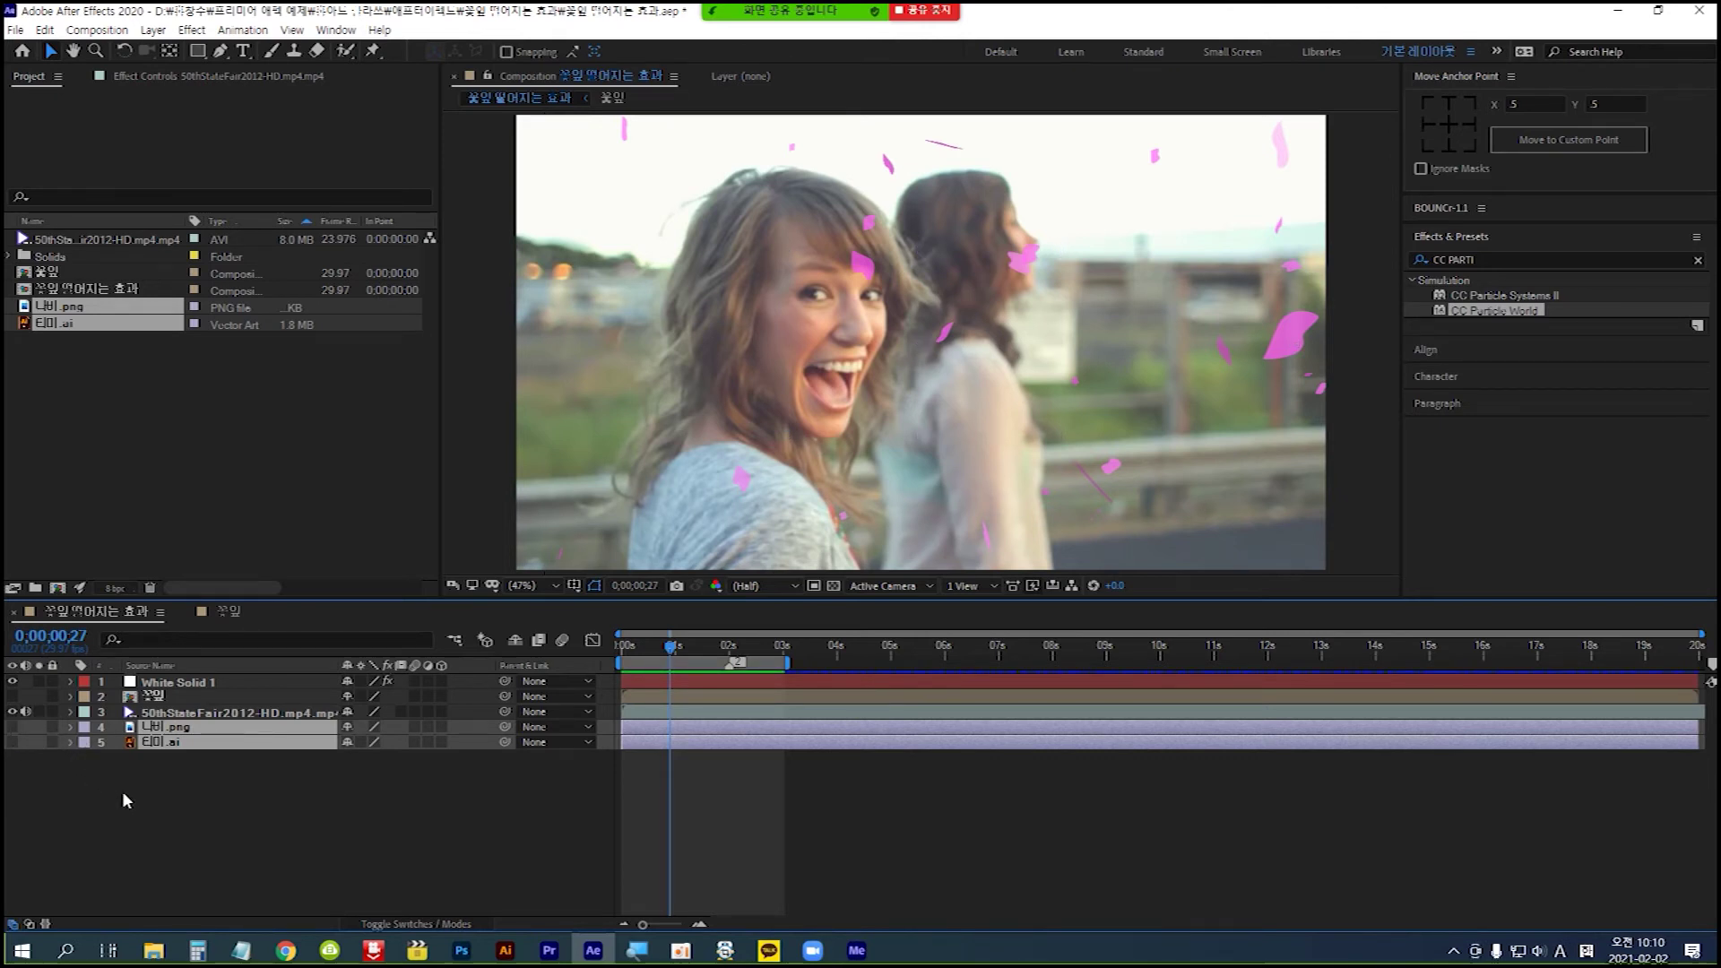
# - Duplicate the White Solid 1 particle layer and set the copy's CC Particle World texture layer to 나비.png
pyautogui.click(179, 686)
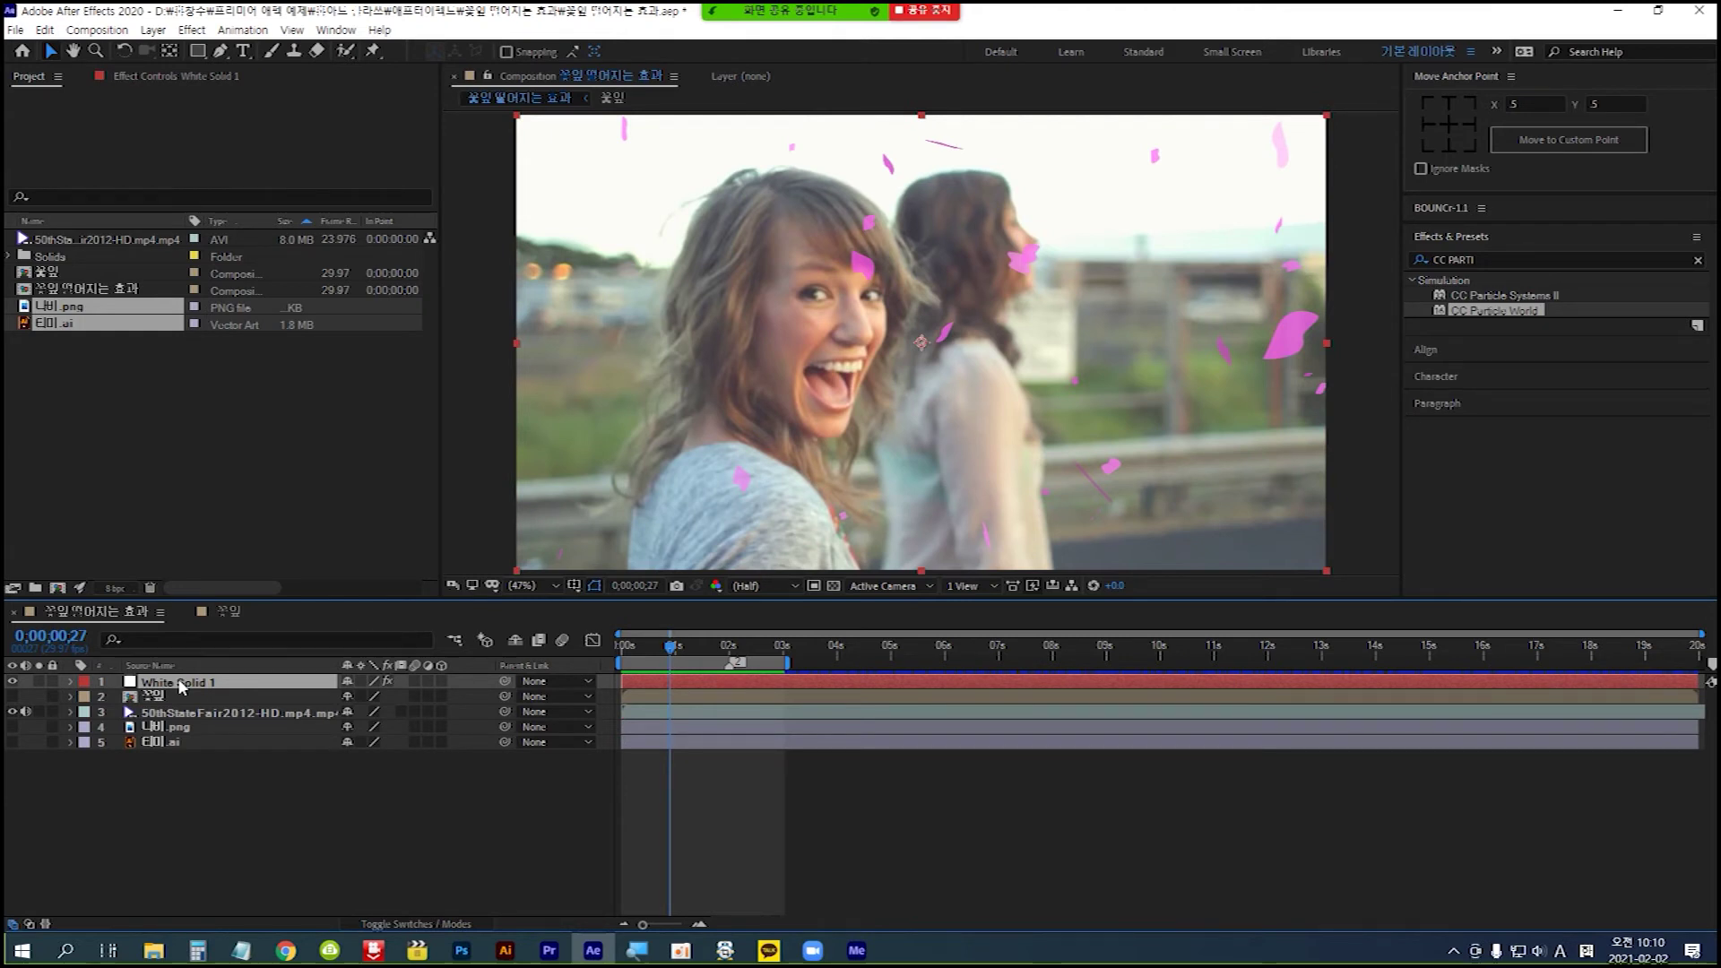
pyautogui.hotkey('ctrl', 'd')
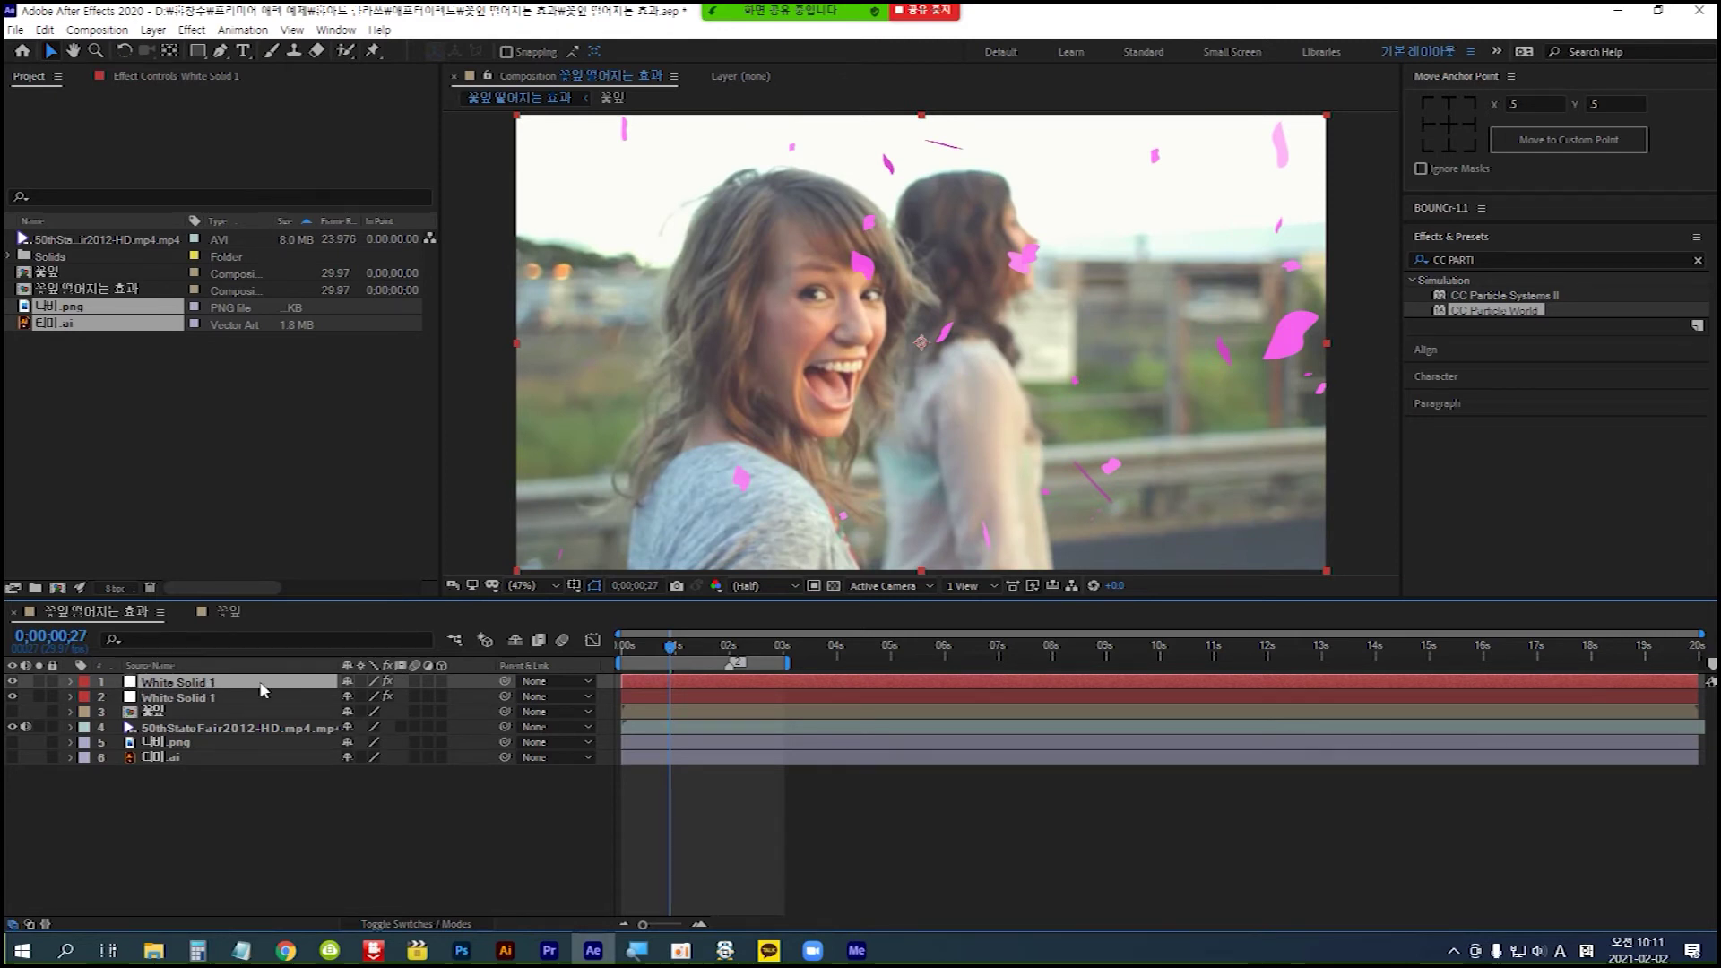
pyautogui.click(180, 77)
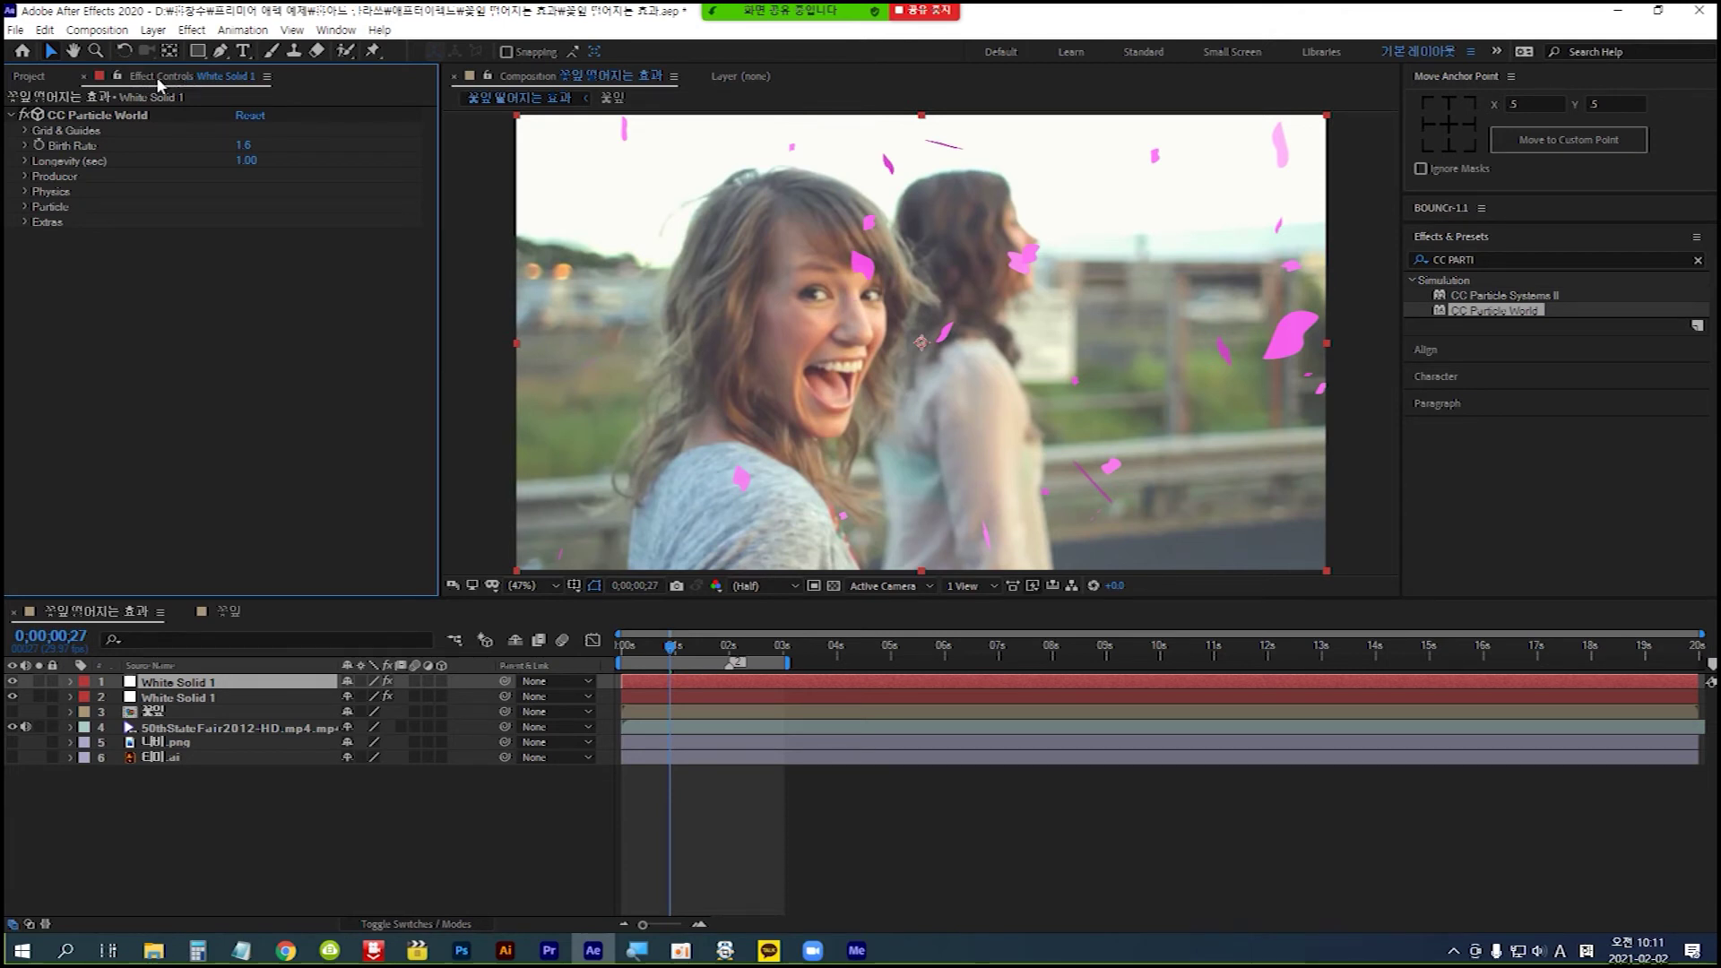
pyautogui.click(25, 191)
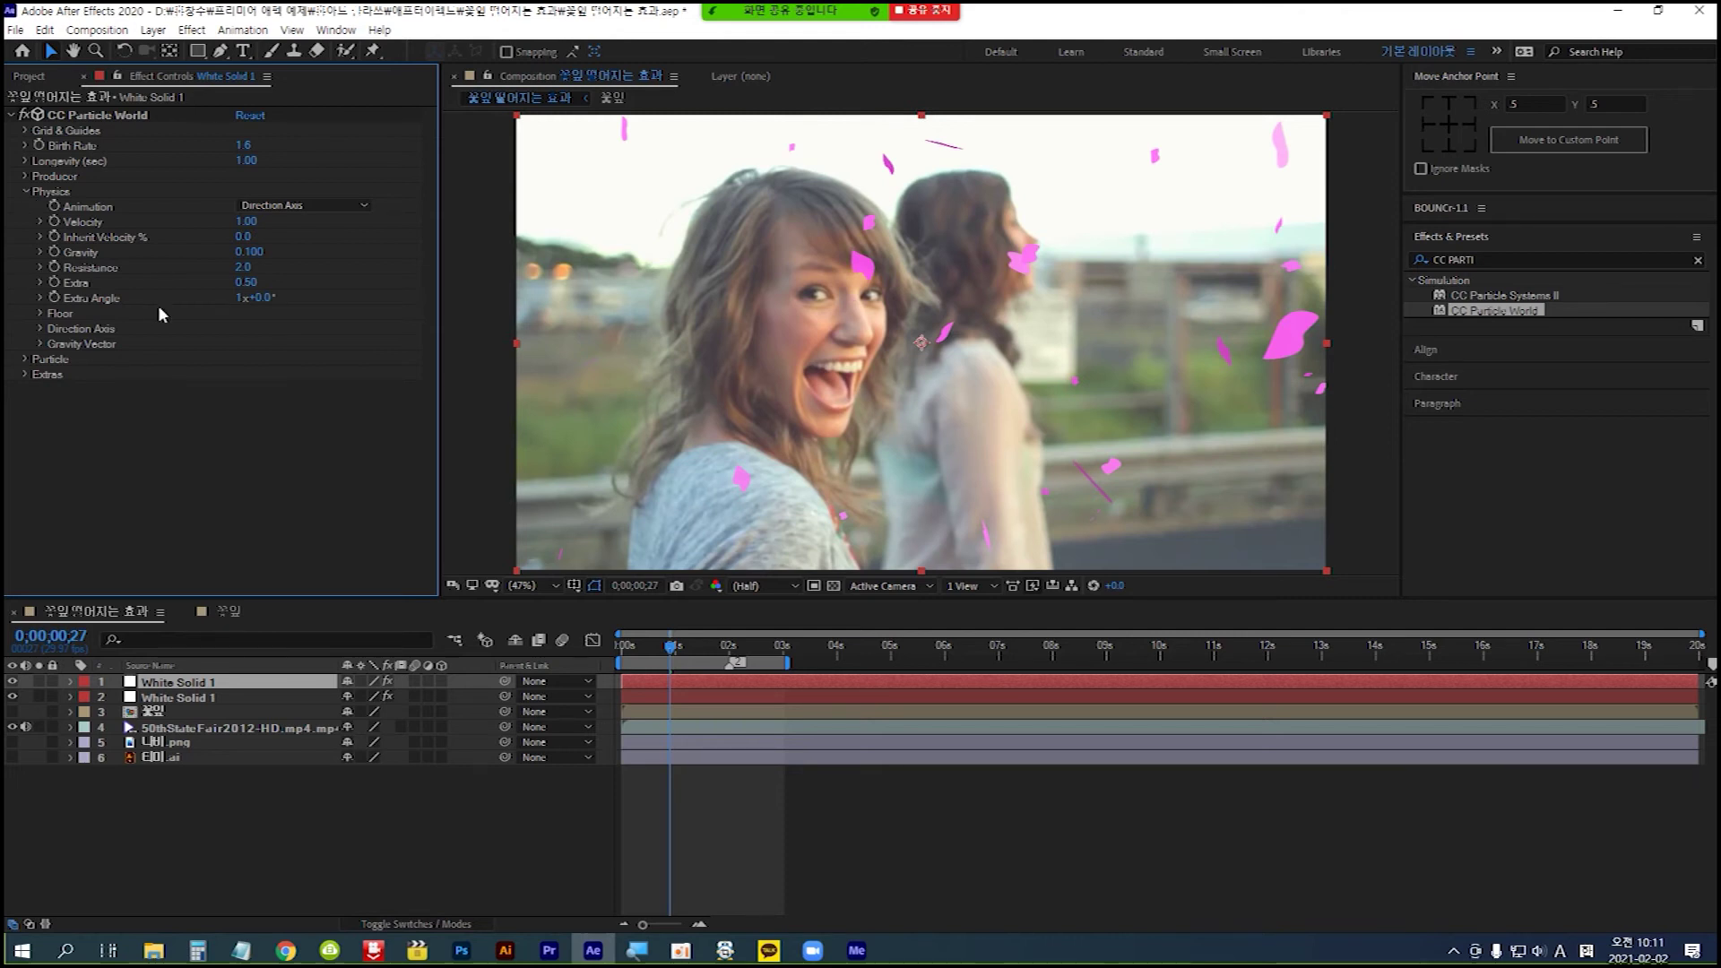
pyautogui.click(25, 359)
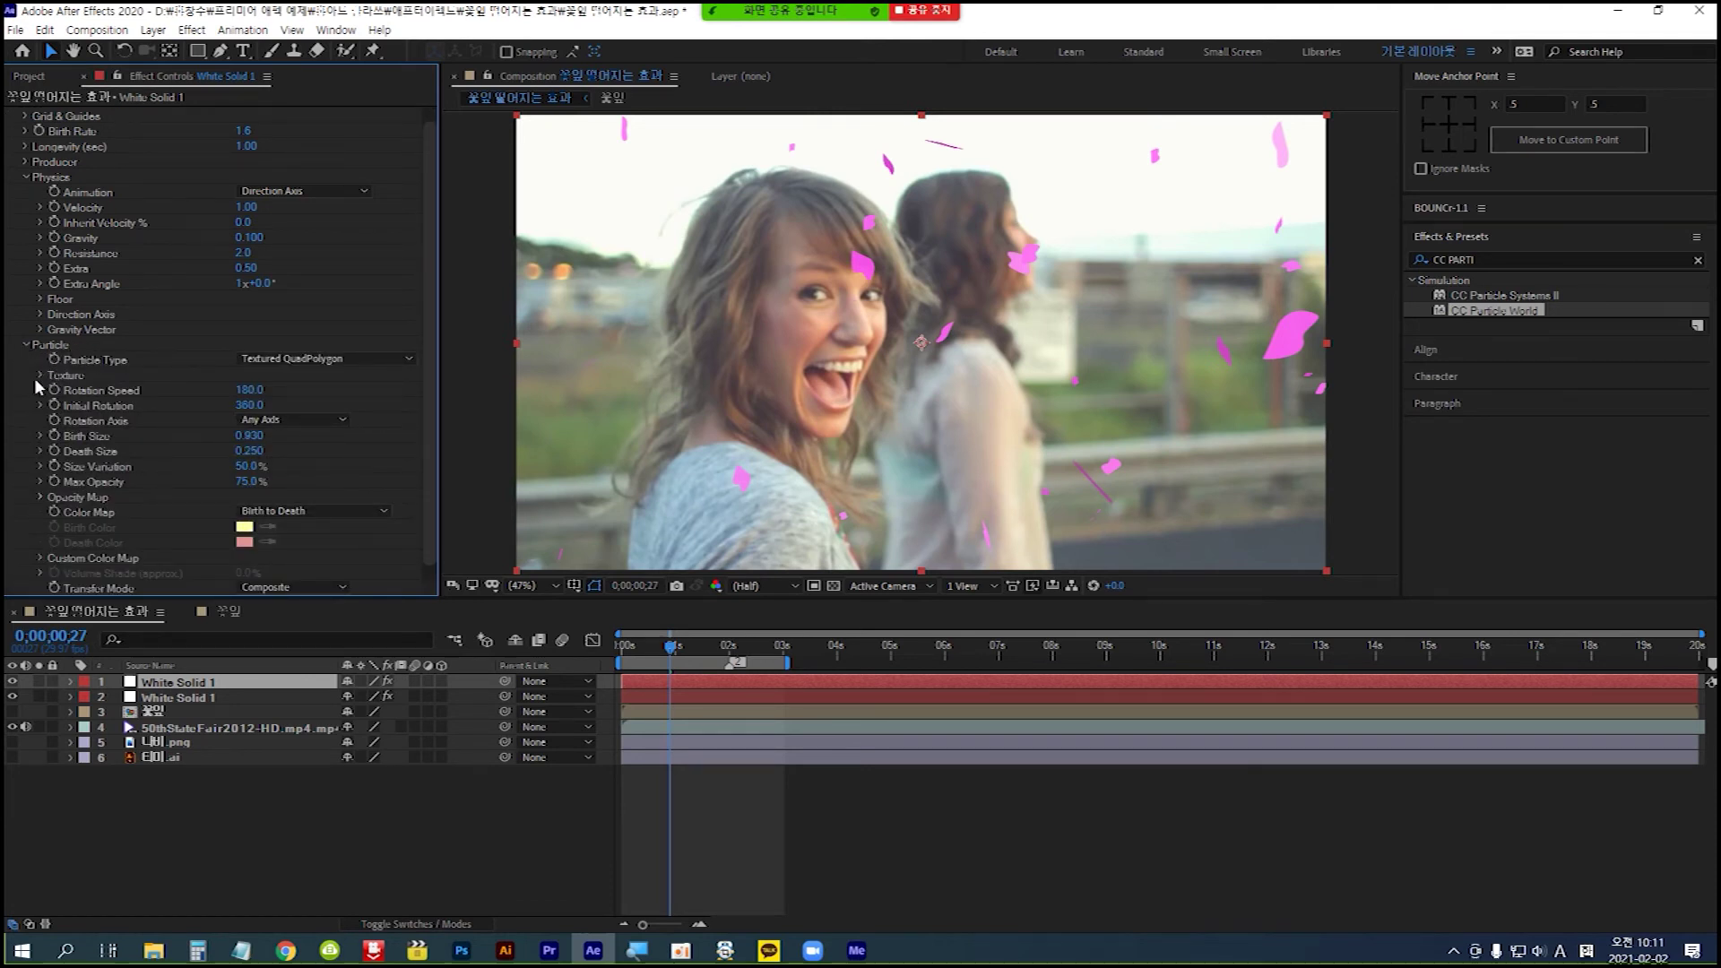
pyautogui.click(39, 378)
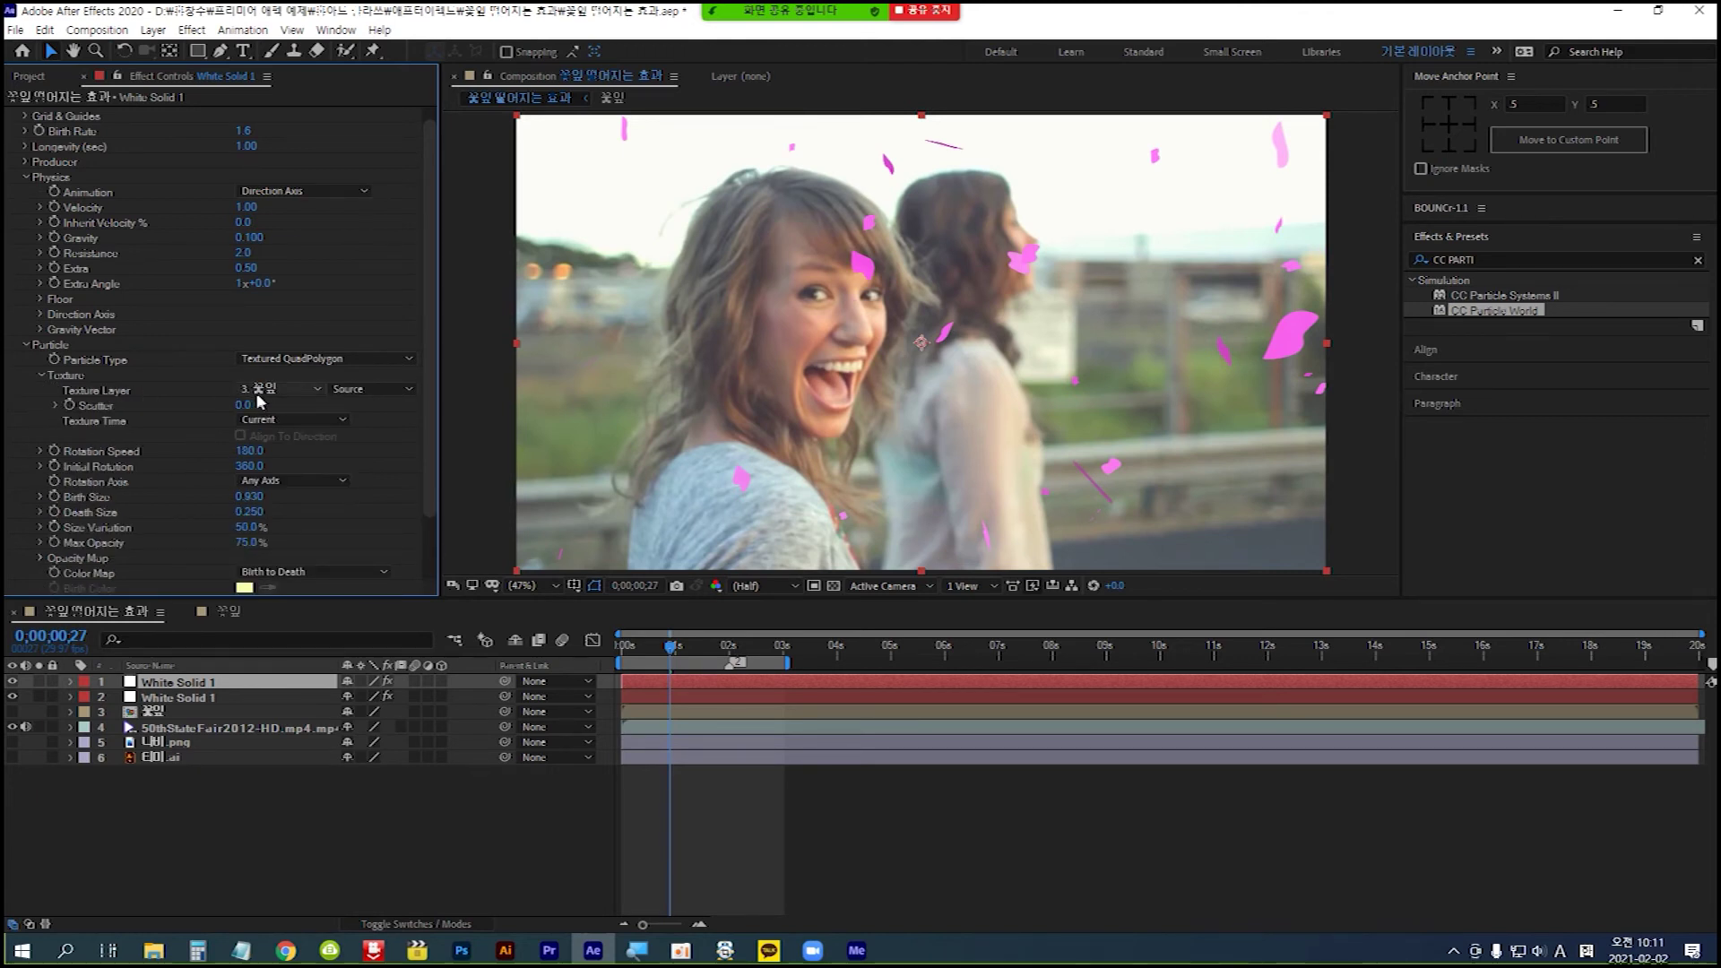
pyautogui.click(319, 396)
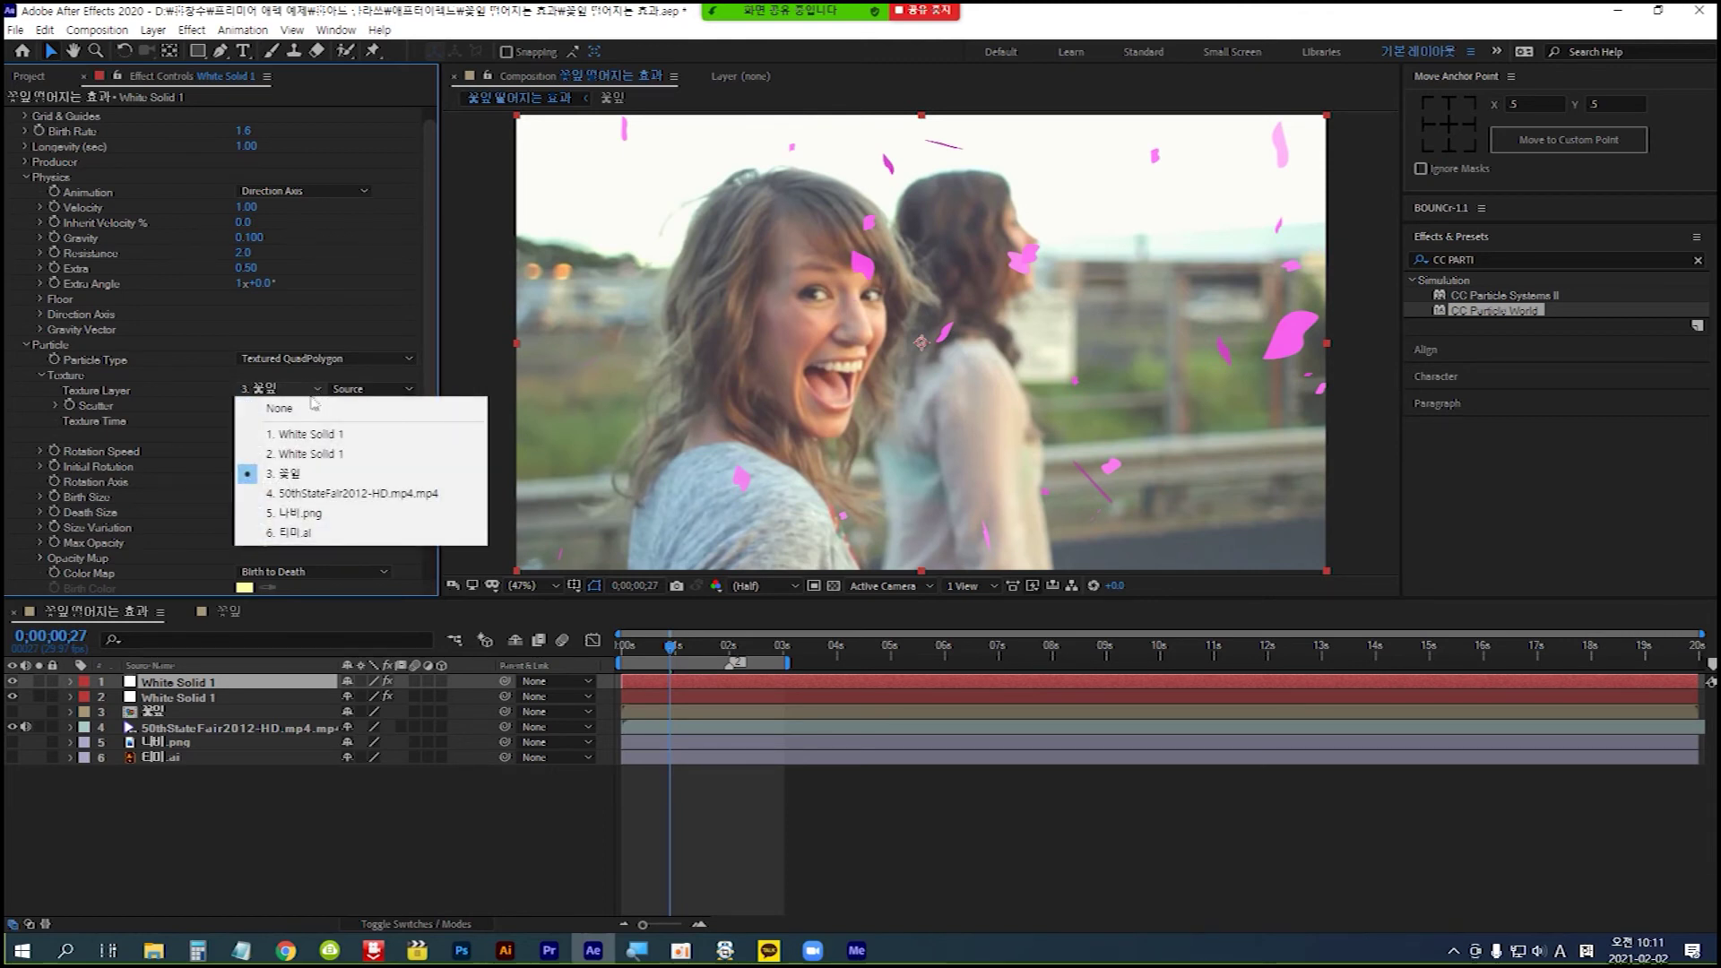
pyautogui.click(301, 514)
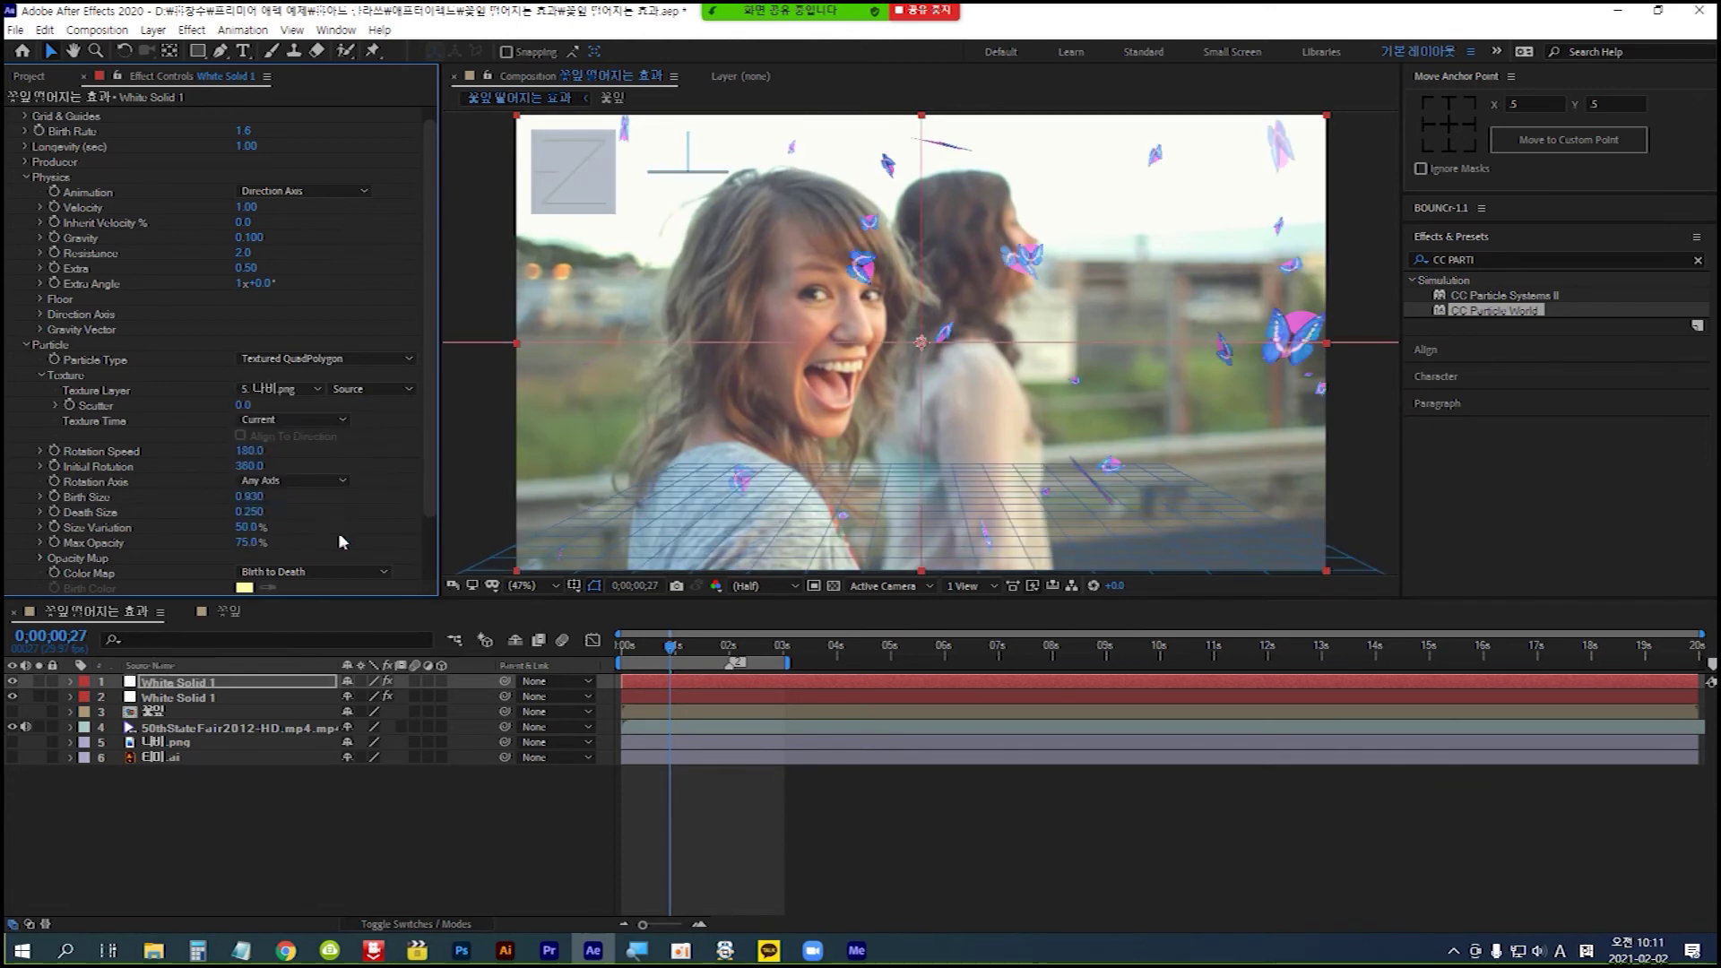
# - Set the butterfly layer's Producer Position X to 0.30, Y to -0.14 and Z to 0.24, checking the spread at different times
pyautogui.moveTo(677, 652)
pyautogui.mouseDown()
pyautogui.moveTo(732, 656)
pyautogui.moveTo(693, 661)
pyautogui.mouseUp()
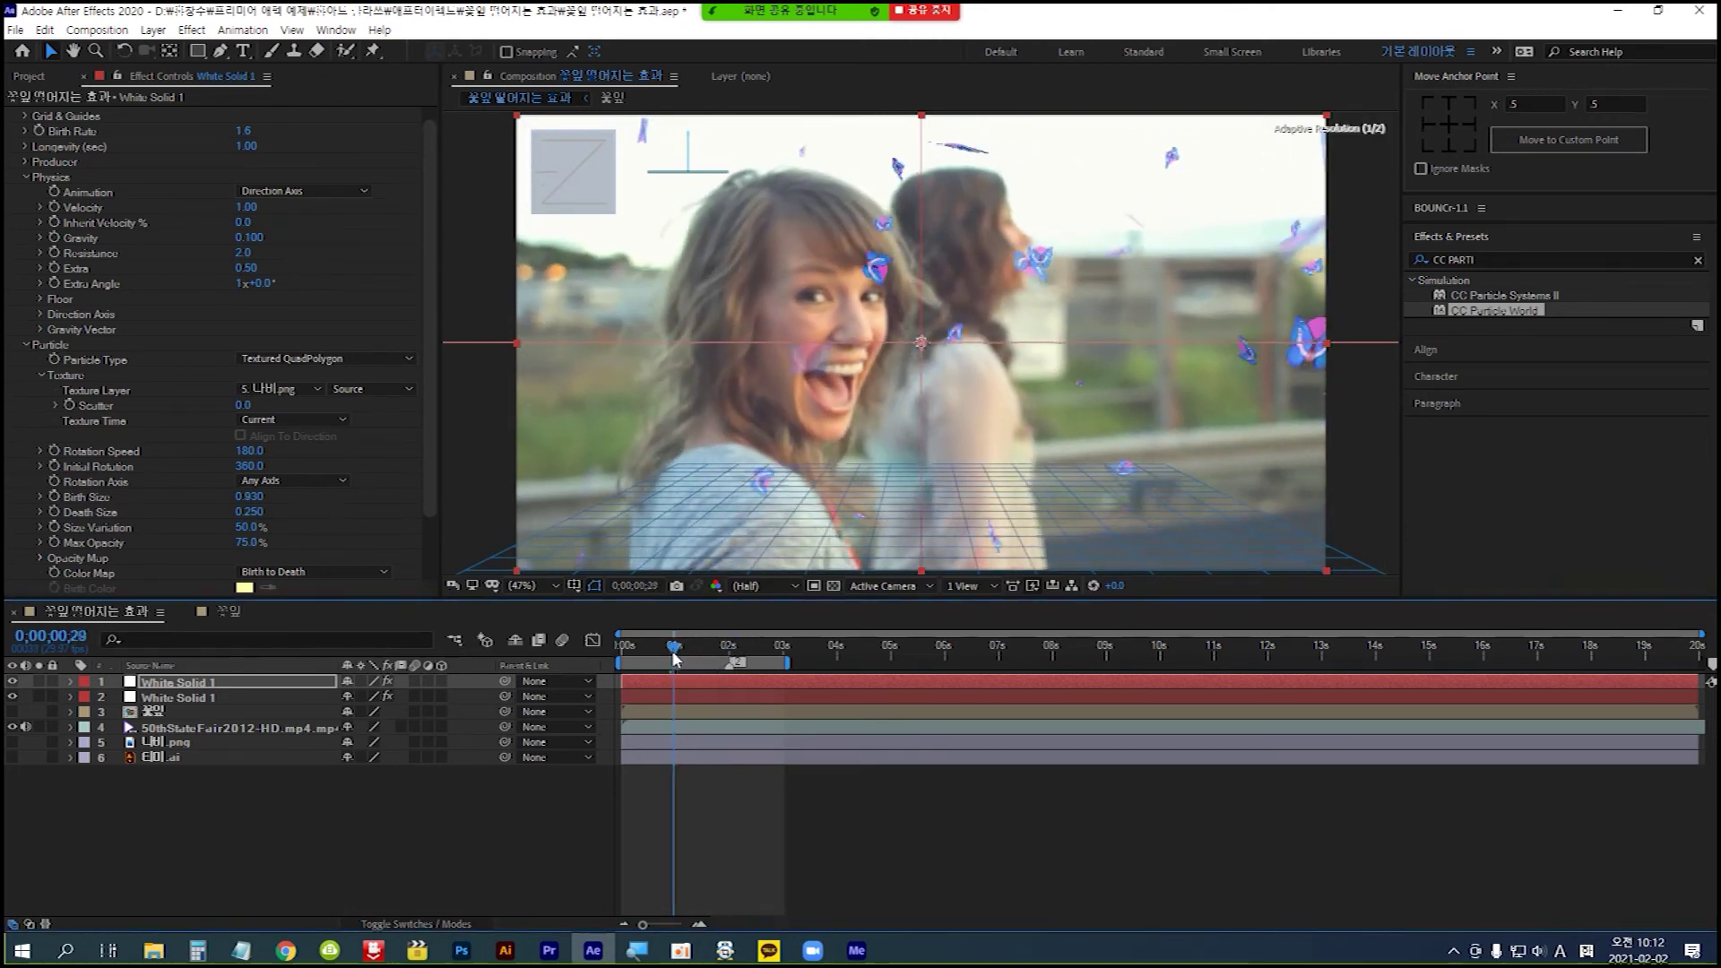
pyautogui.moveTo(698, 656); pyautogui.dragTo(703, 657)
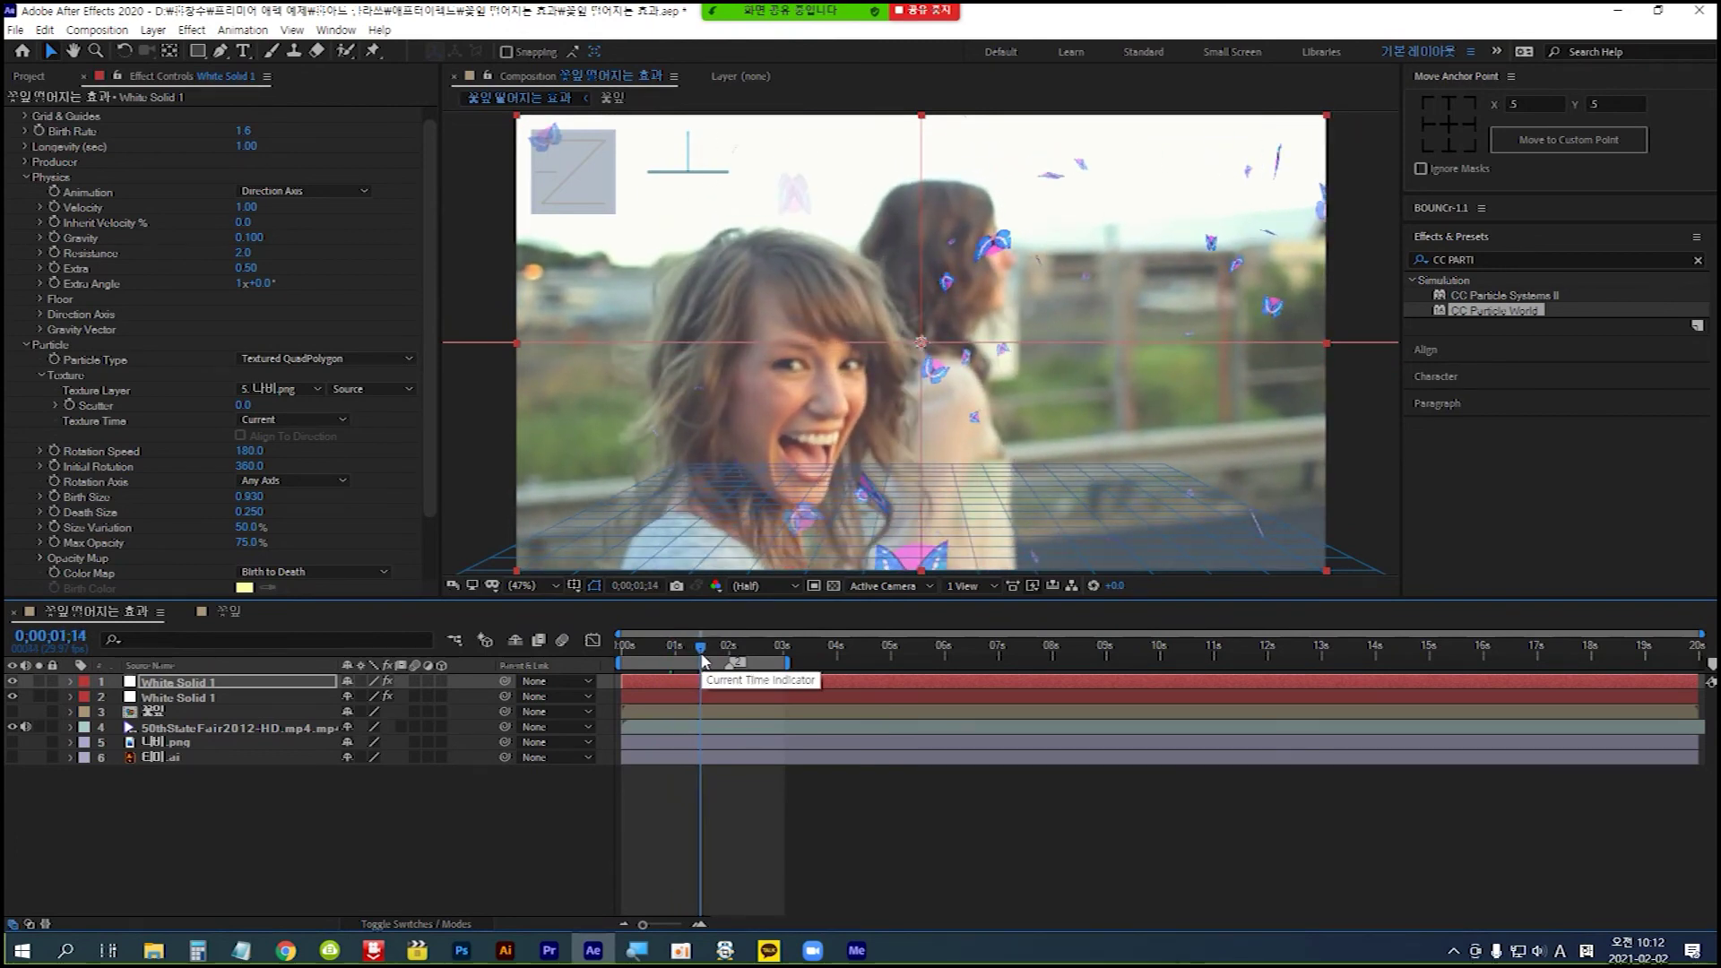
pyautogui.scroll(1, 30, 179)
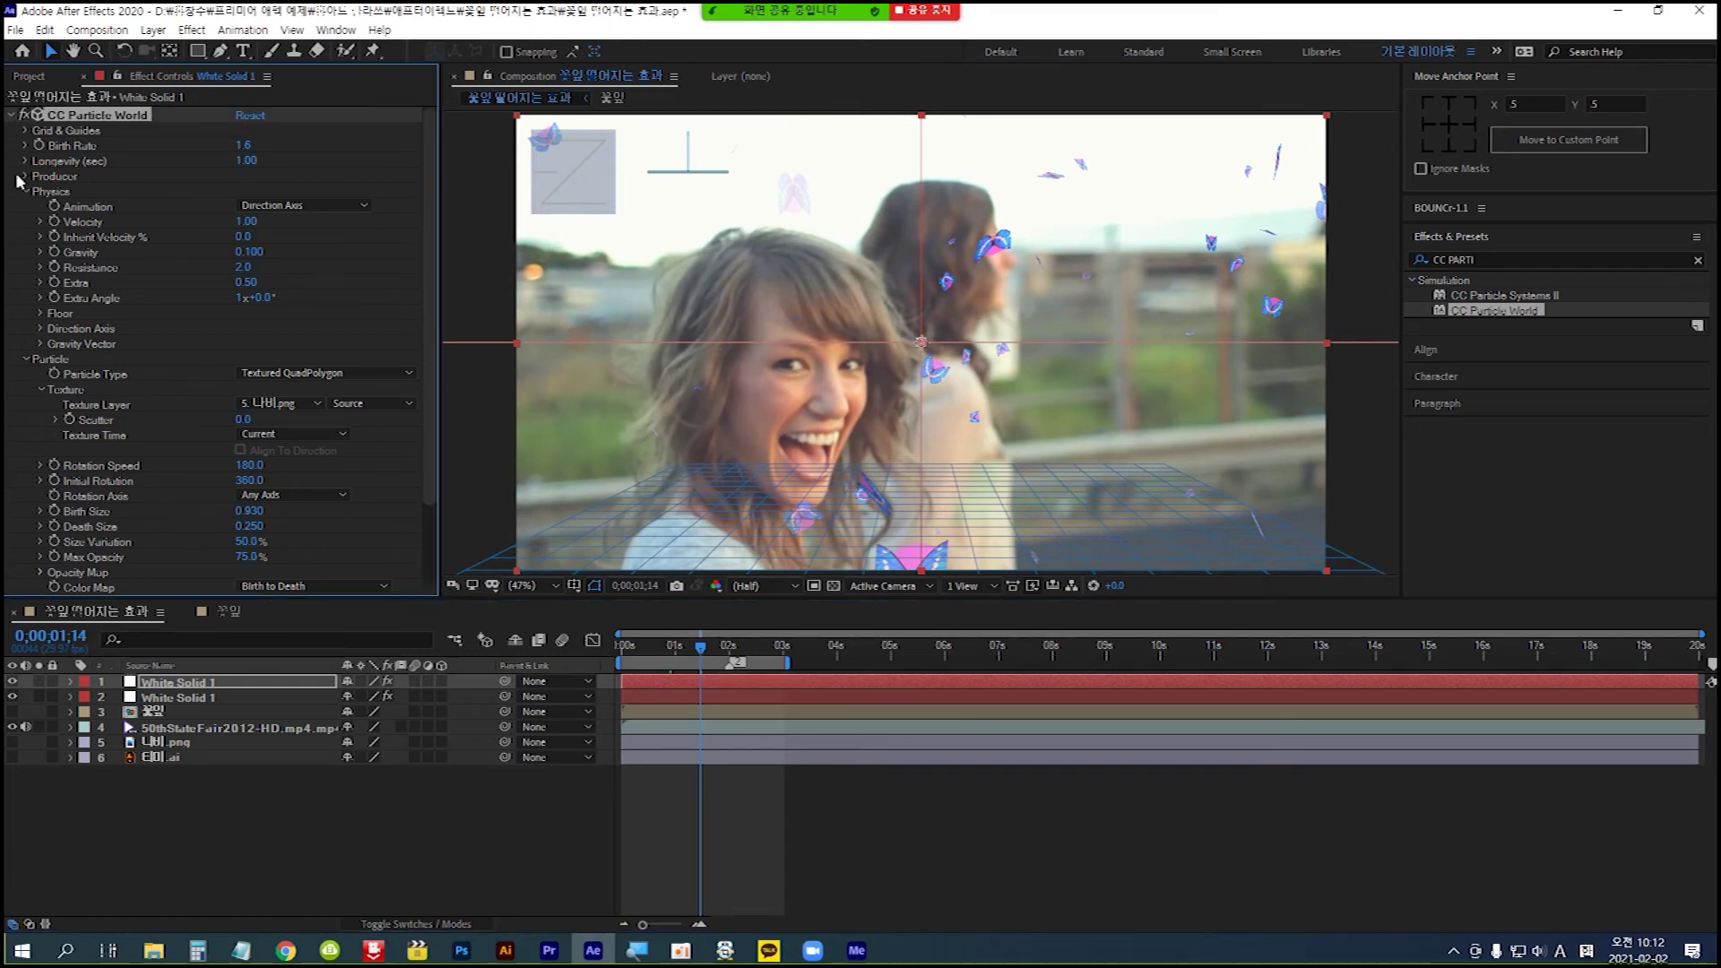
pyautogui.click(26, 177)
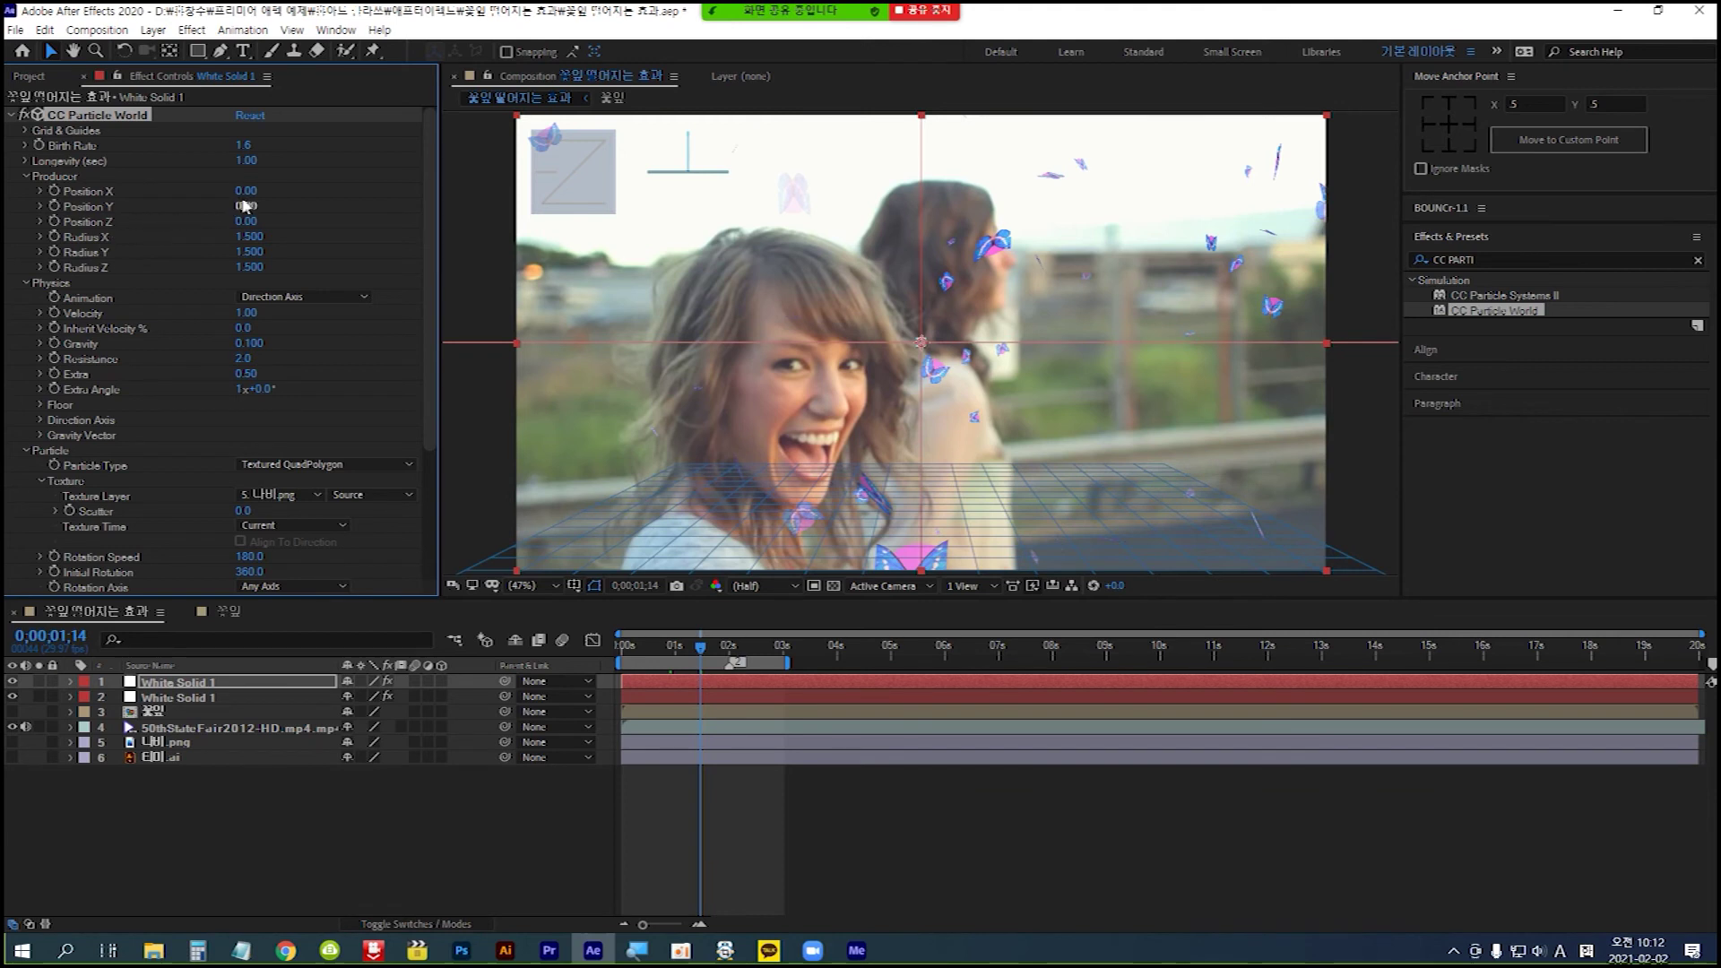
pyautogui.moveTo(261, 190); pyautogui.dragTo(242, 206)
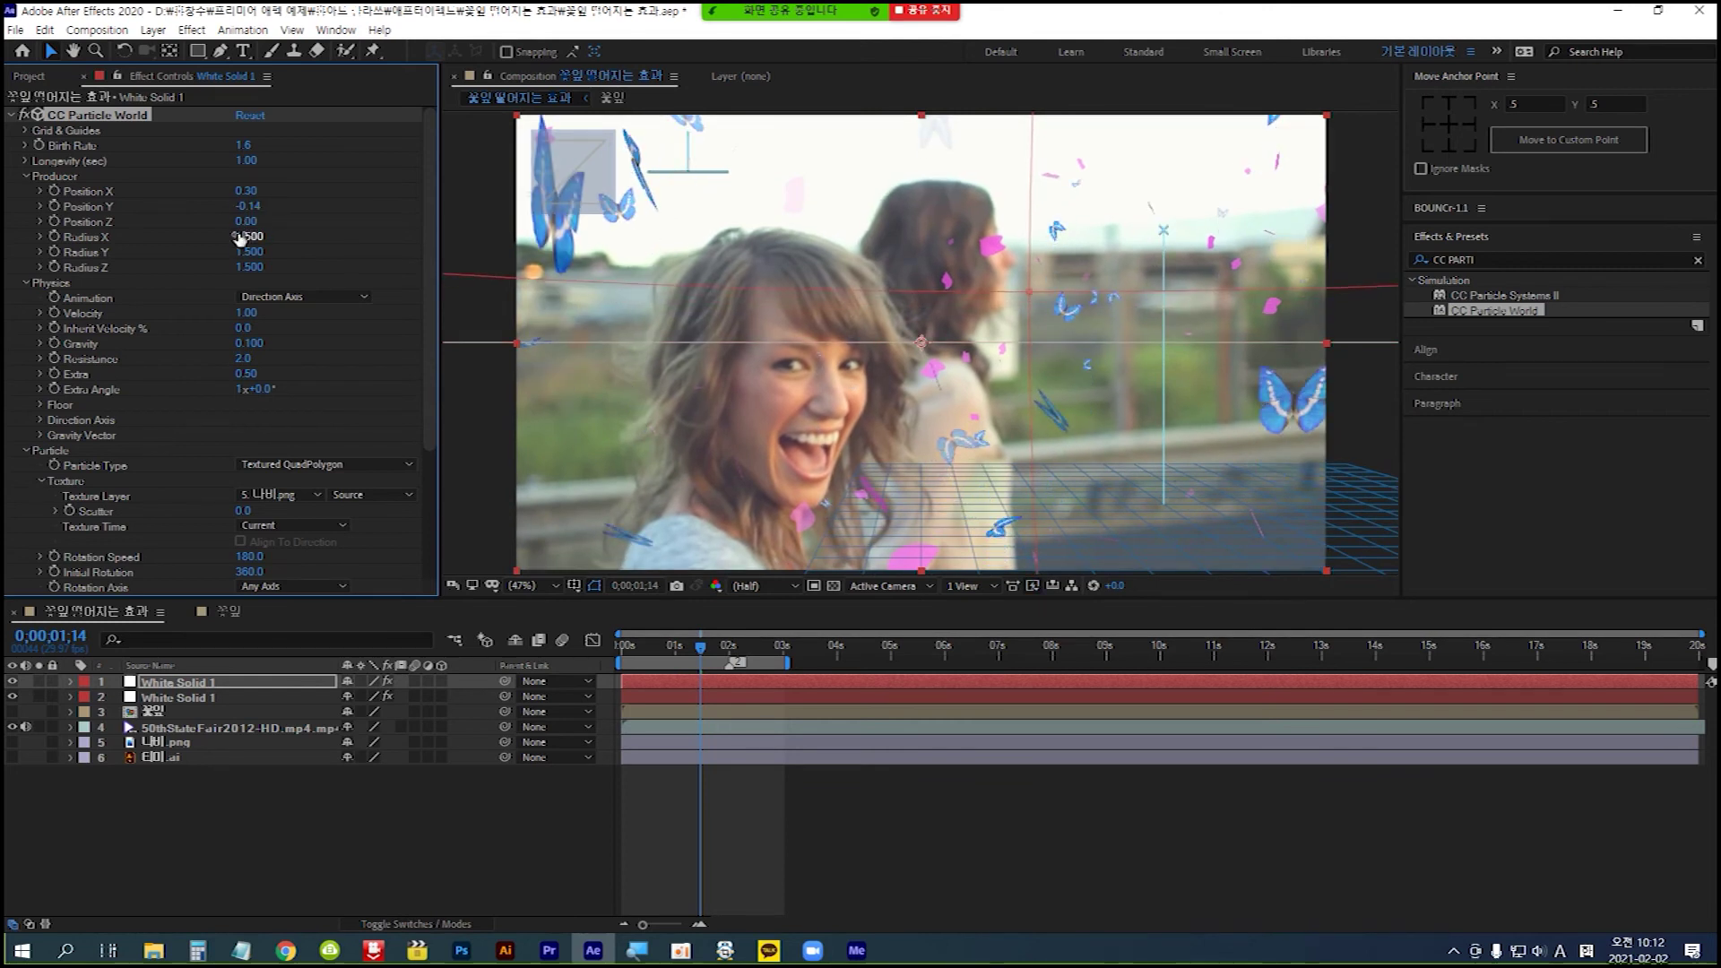
pyautogui.moveTo(254, 222); pyautogui.dragTo(271, 222)
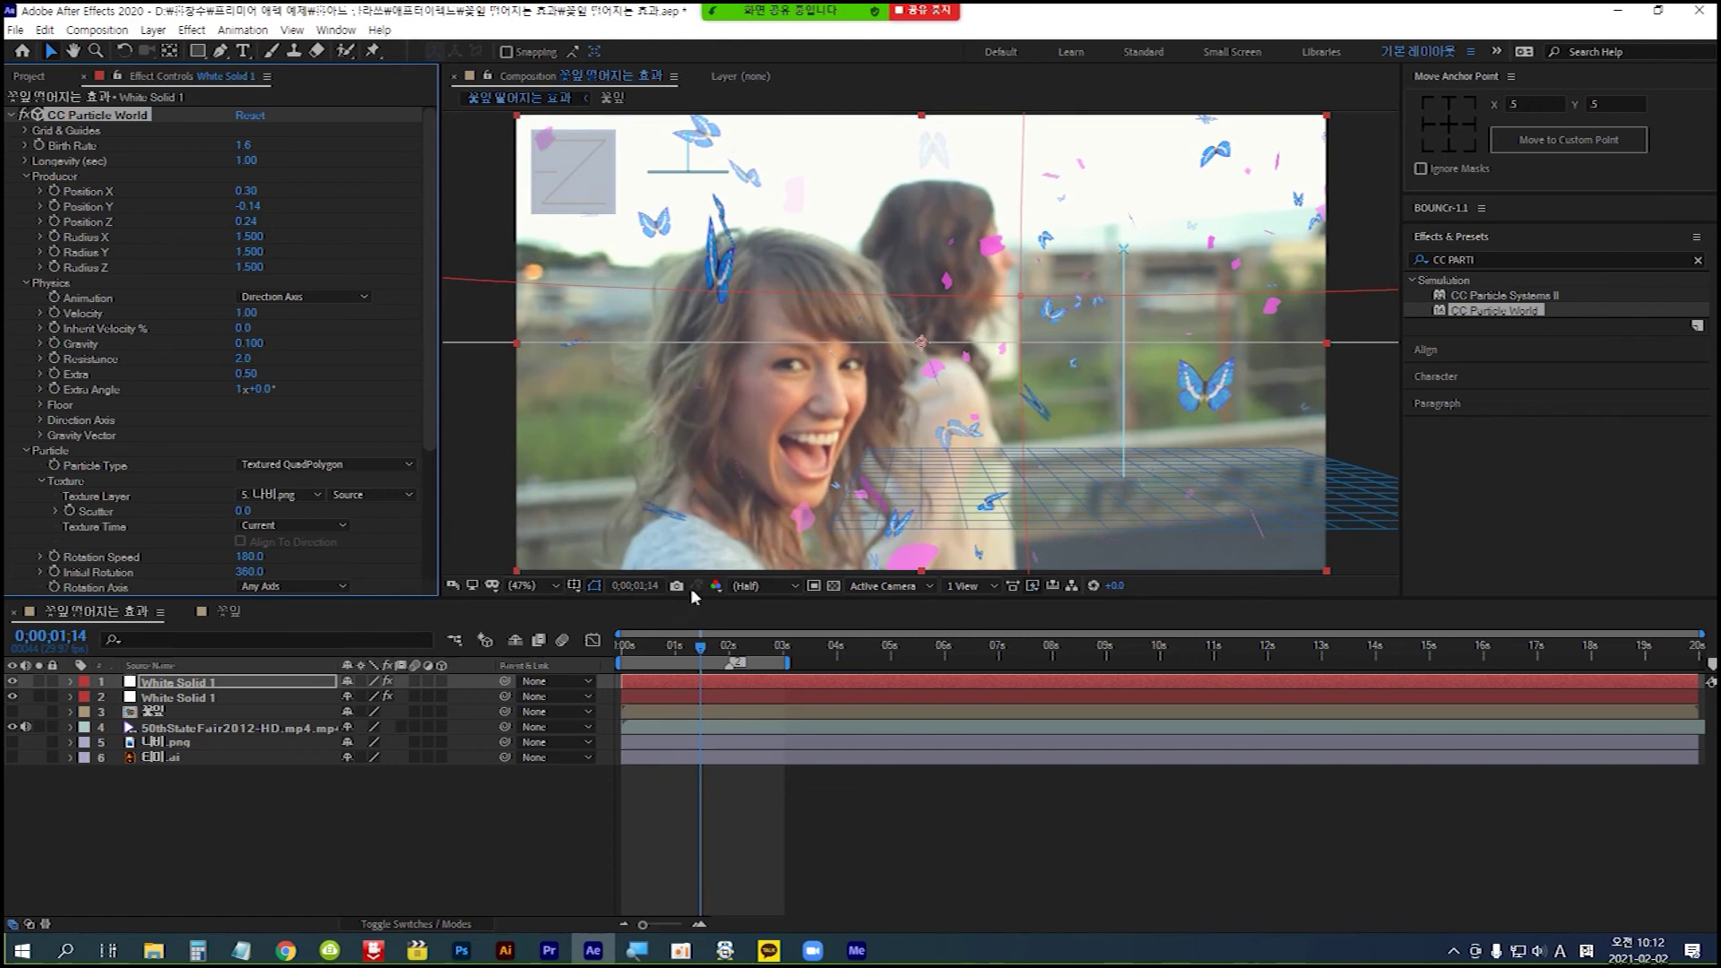
pyautogui.click(701, 652)
pyautogui.moveTo(701, 652)
pyautogui.mouseDown()
pyautogui.moveTo(659, 655)
pyautogui.moveTo(726, 650)
pyautogui.mouseUp()
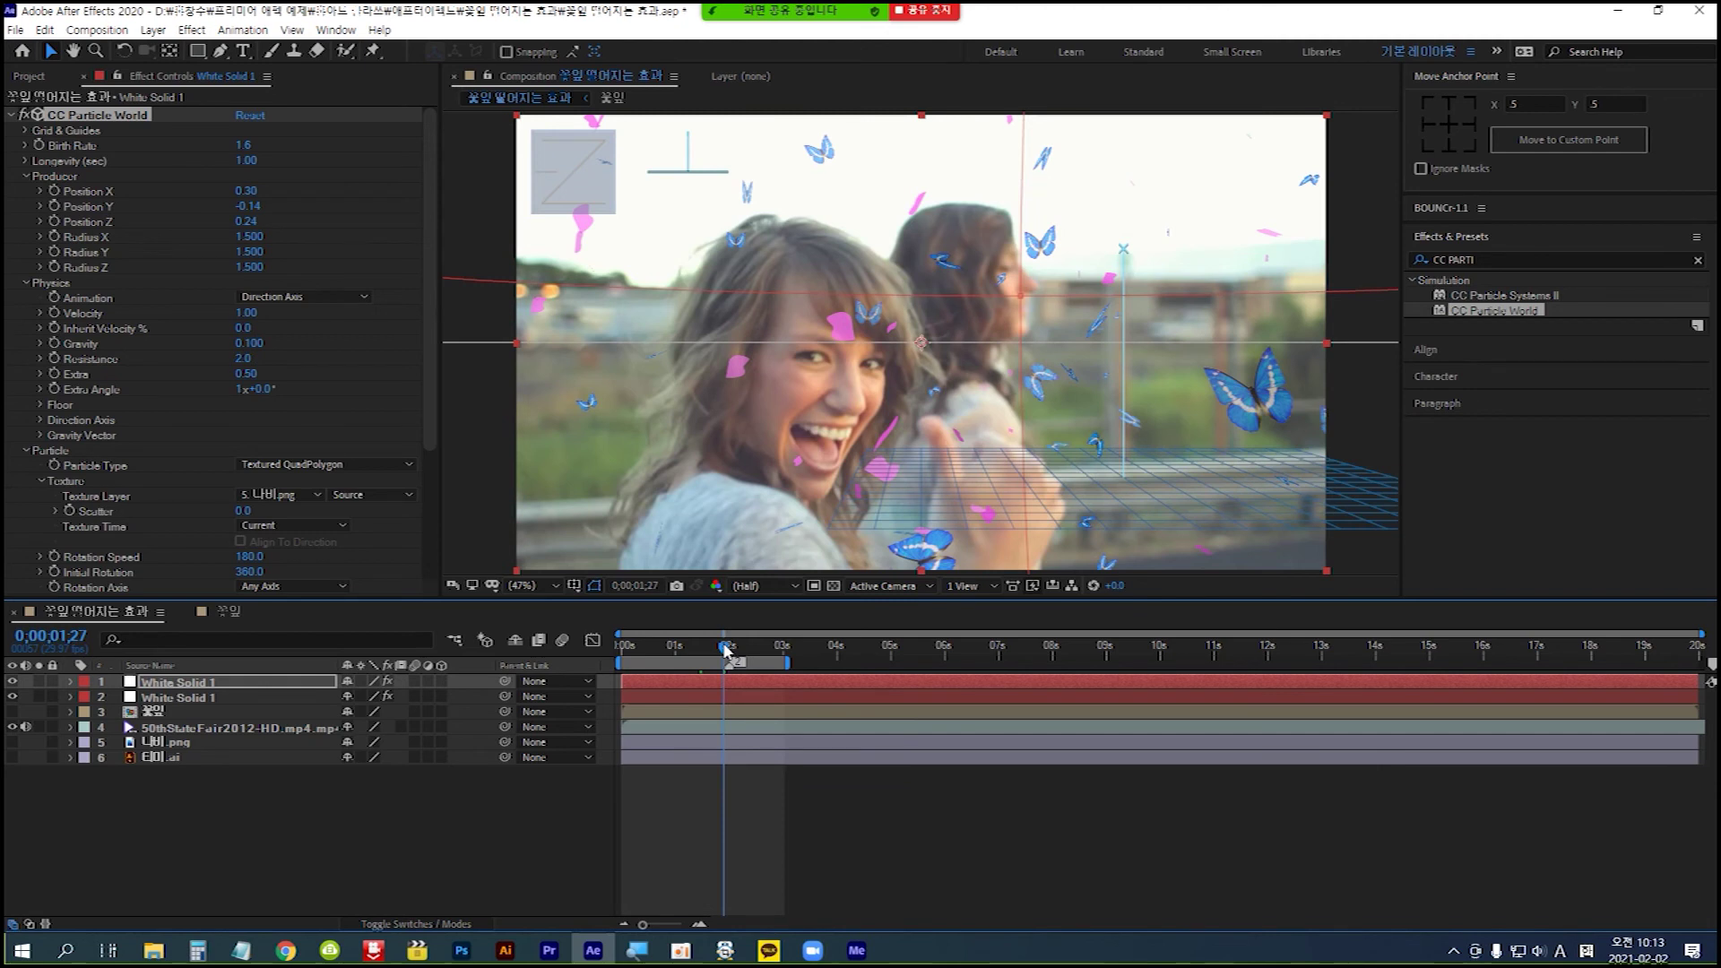
# - Duplicate the butterfly particle layer and set the copy's CC Particle World texture layer to 티미.ai
pyautogui.click(273, 685)
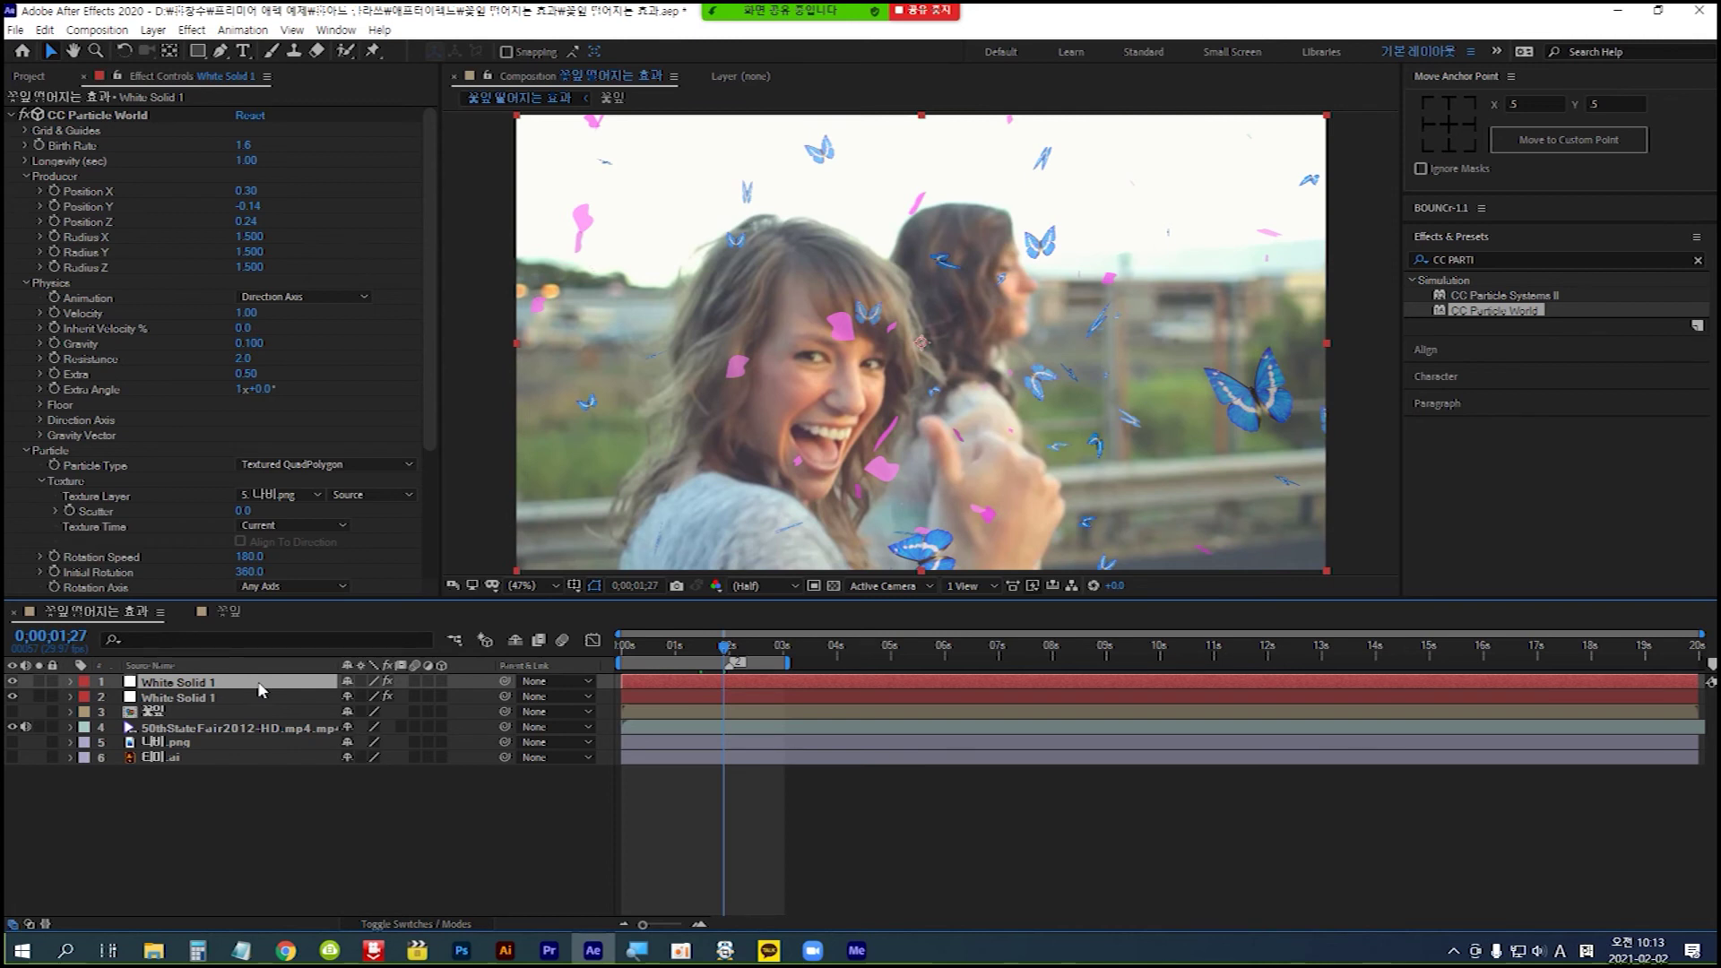
pyautogui.hotkey('ctrl', 'd')
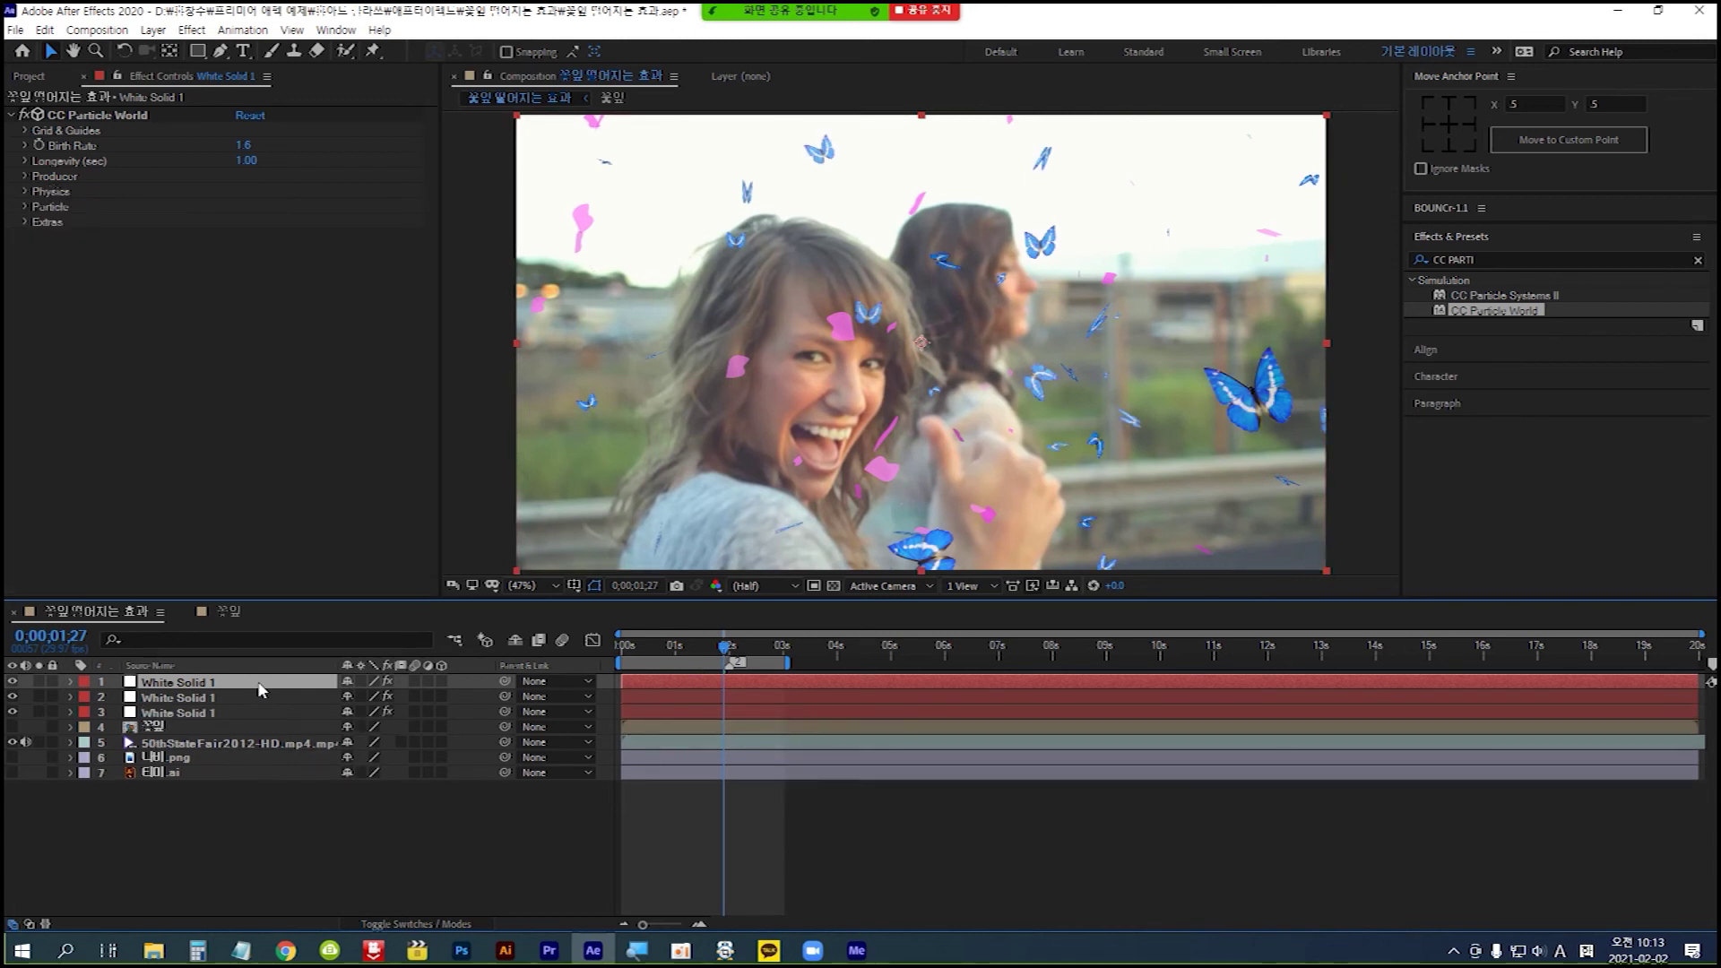
pyautogui.click(179, 79)
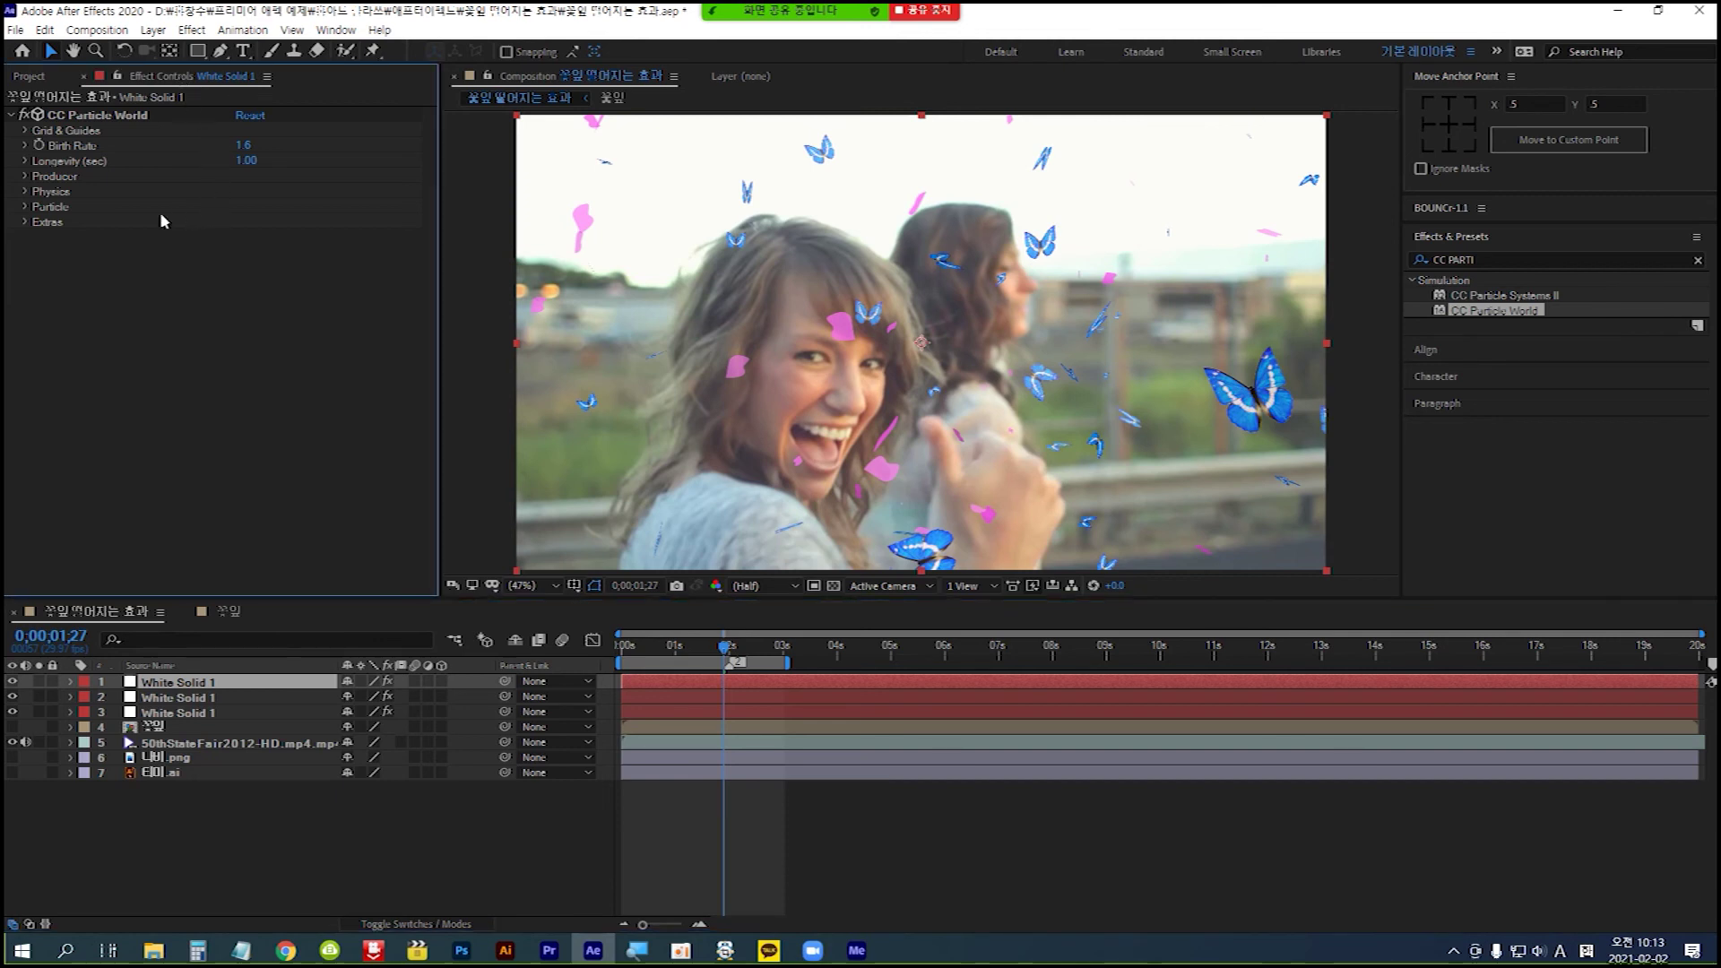
pyautogui.click(25, 208)
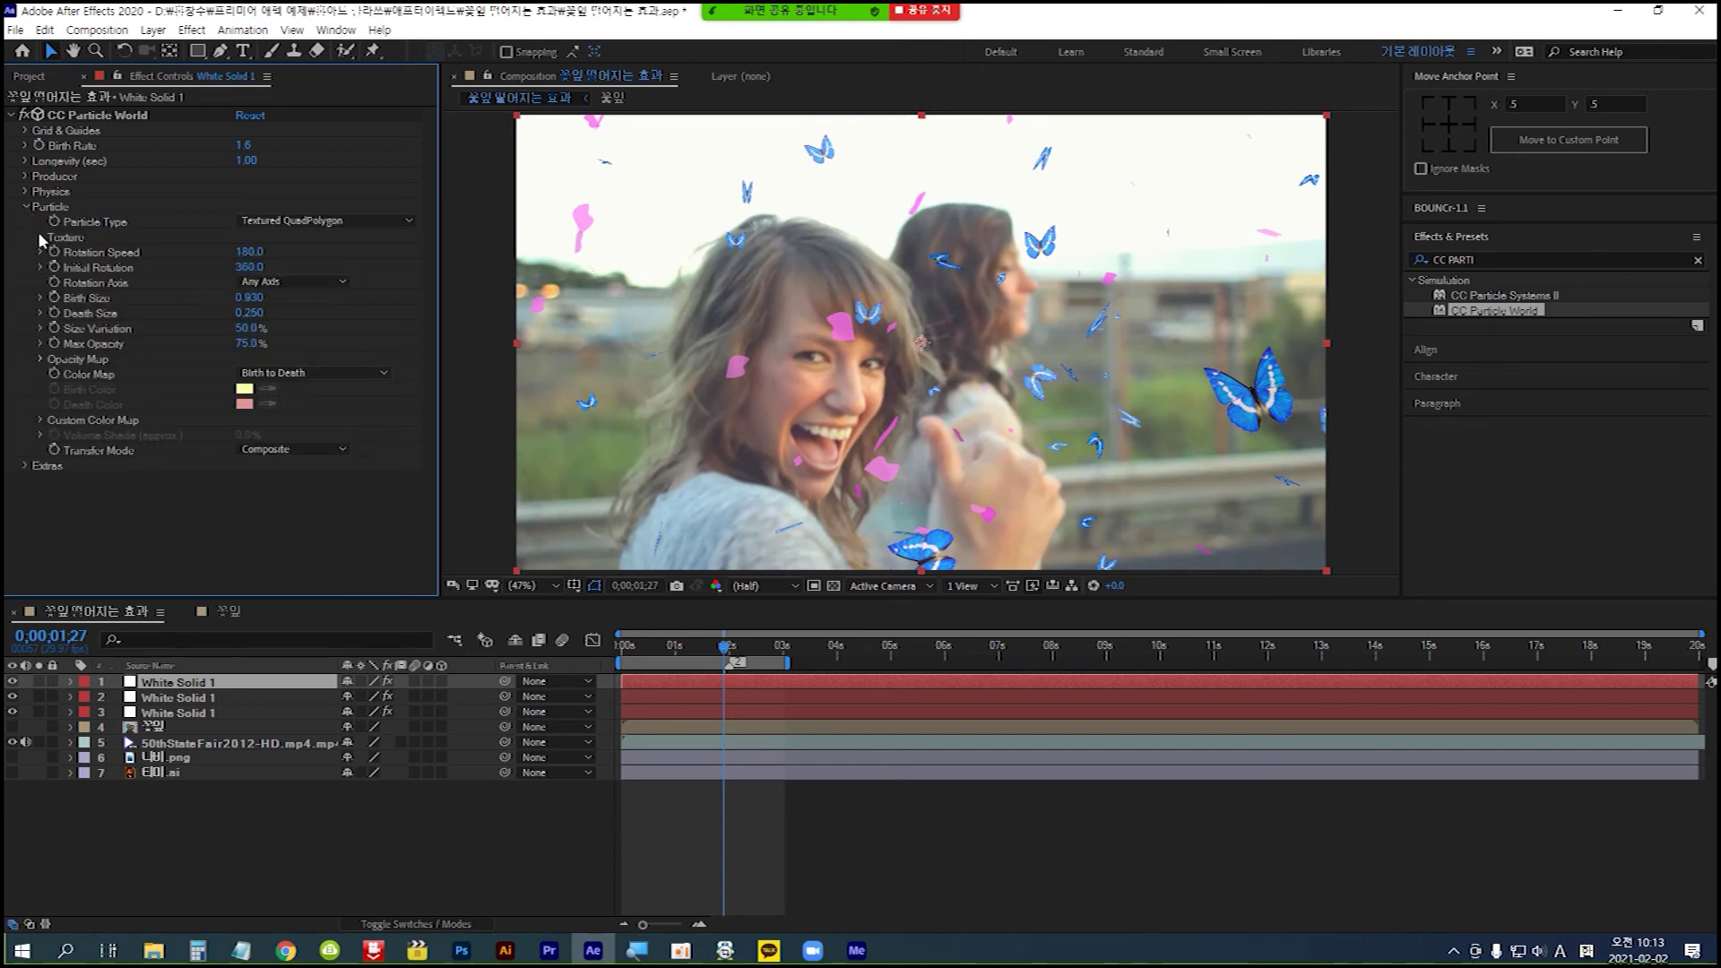
pyautogui.click(41, 239)
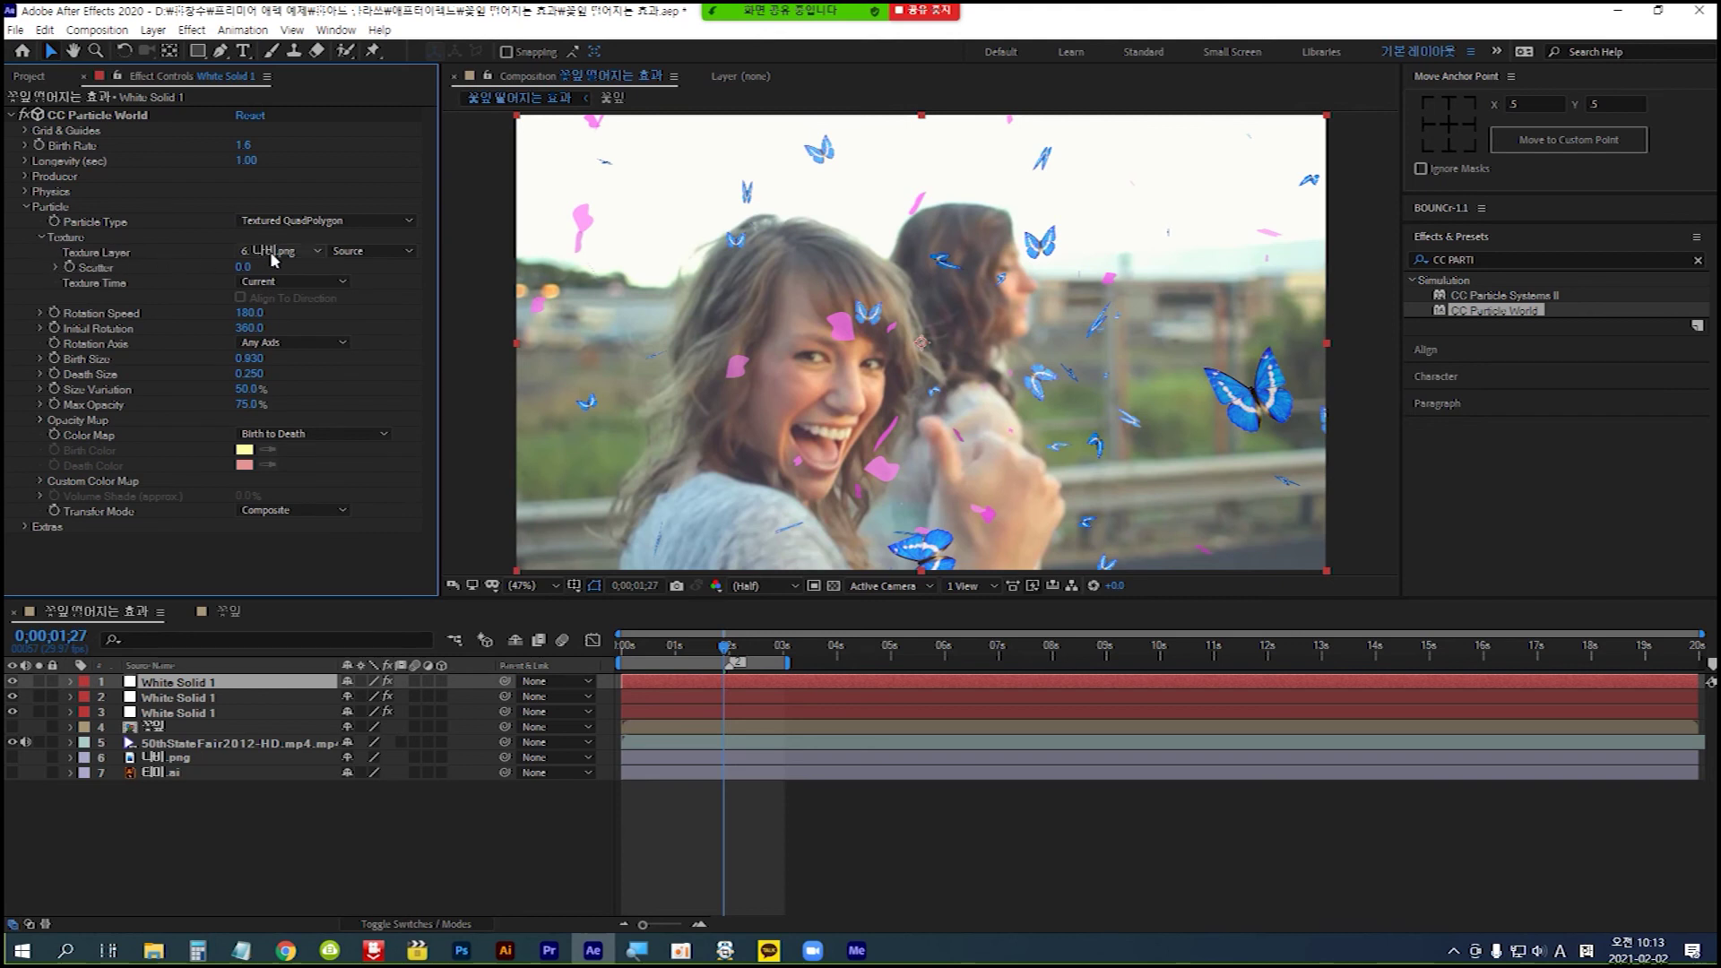
pyautogui.click(319, 254)
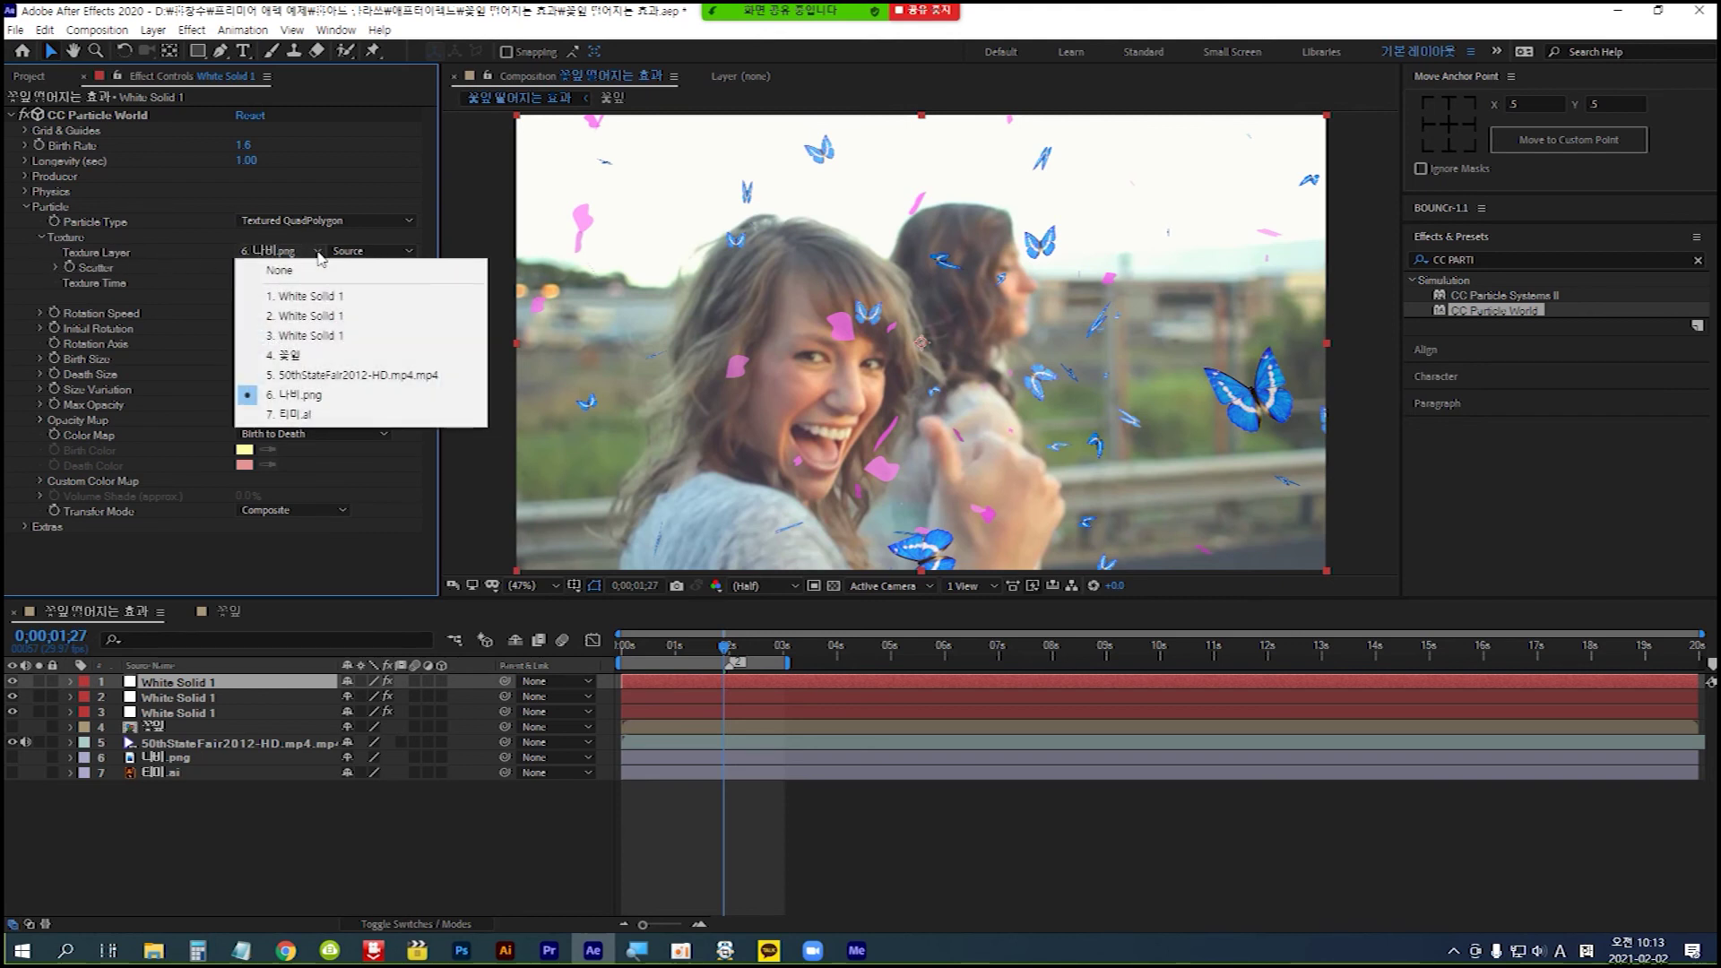
pyautogui.click(318, 418)
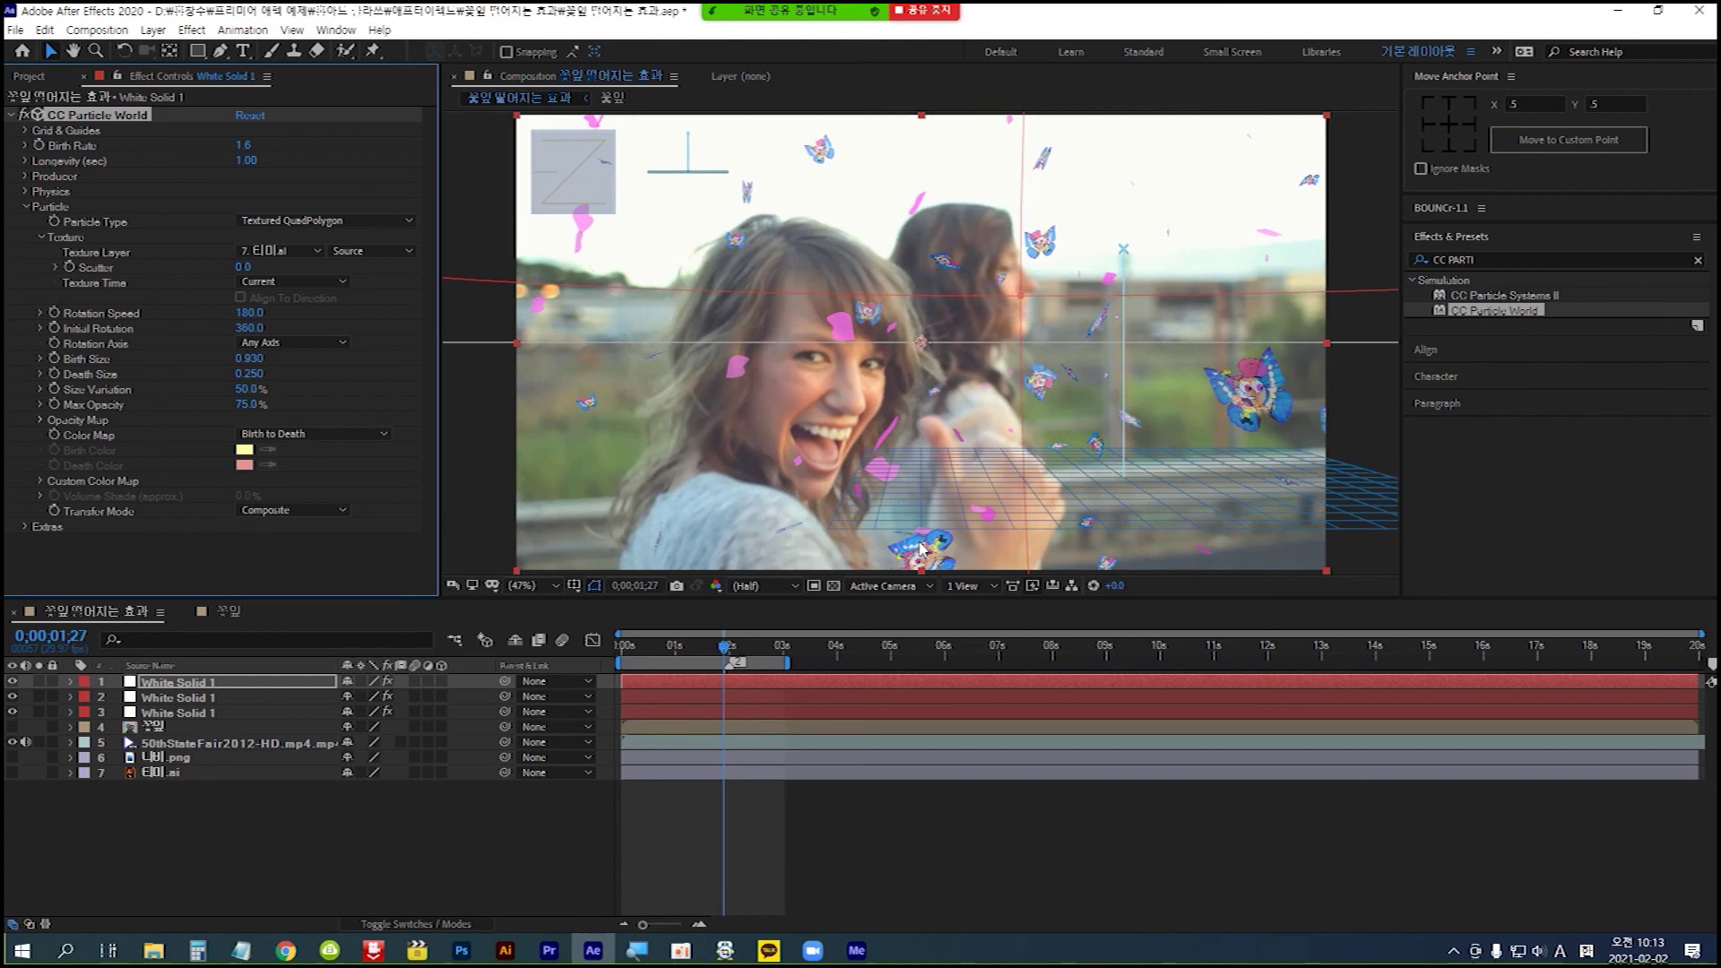
# - Set the 티미.ai particle layer's Producer Position X to 0.58 and play the composition from the start
pyautogui.click(26, 176)
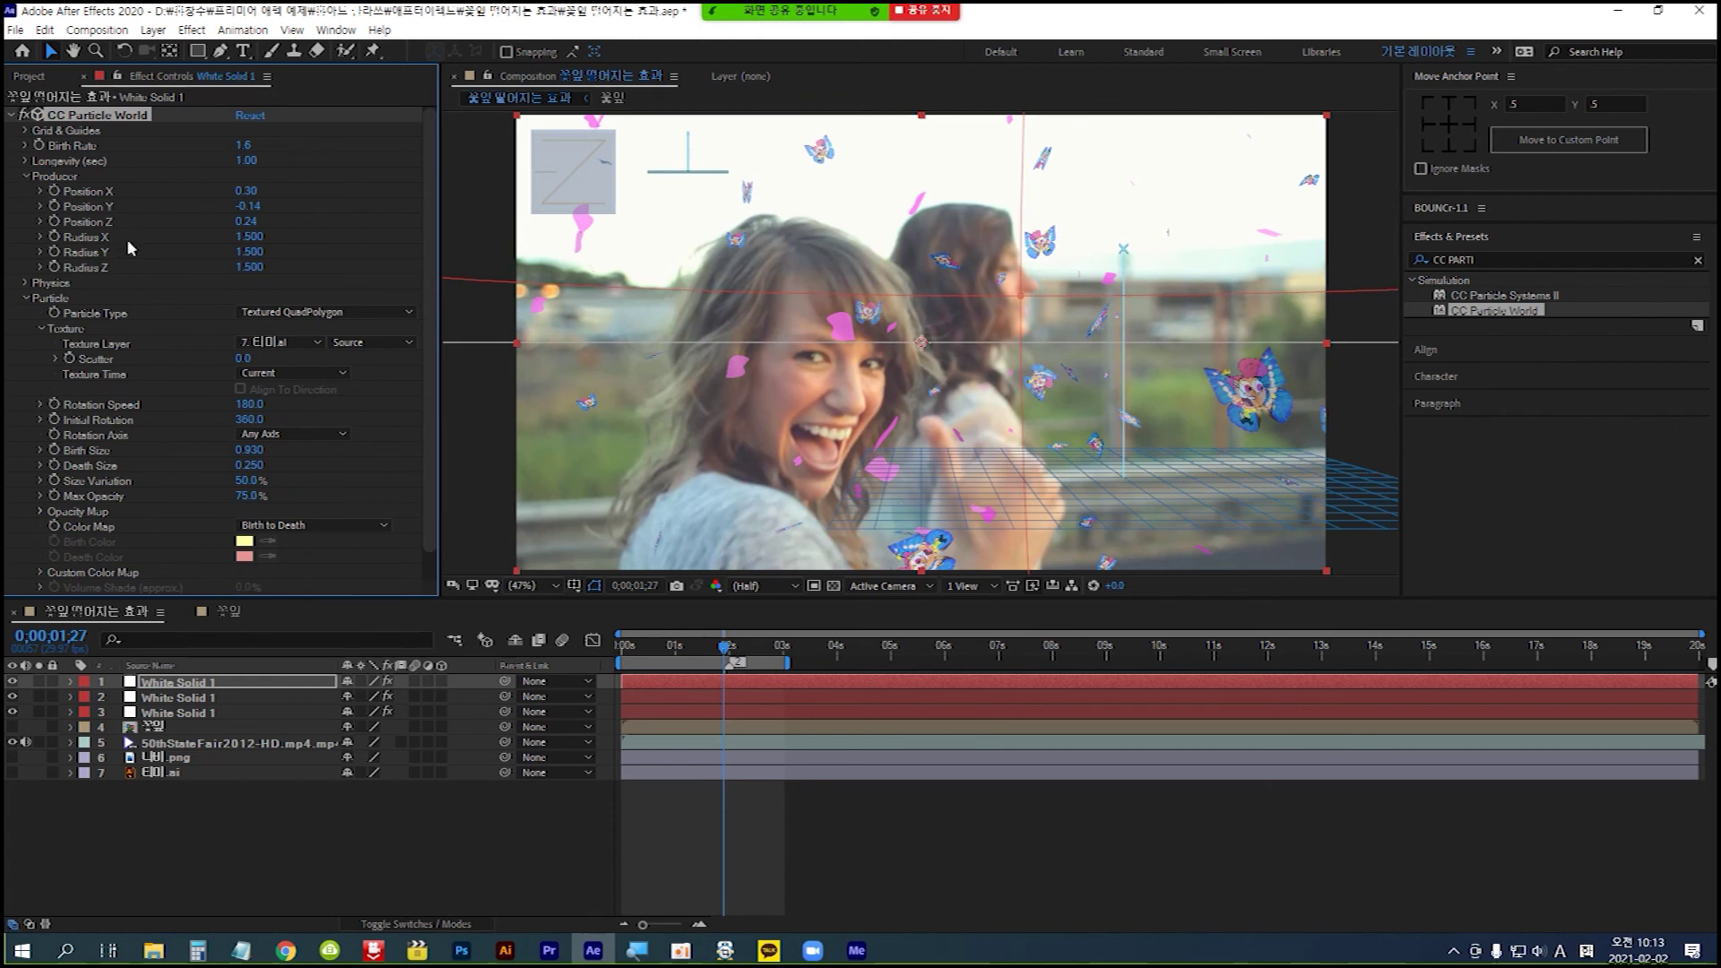
pyautogui.moveTo(247, 191); pyautogui.dragTo(274, 191)
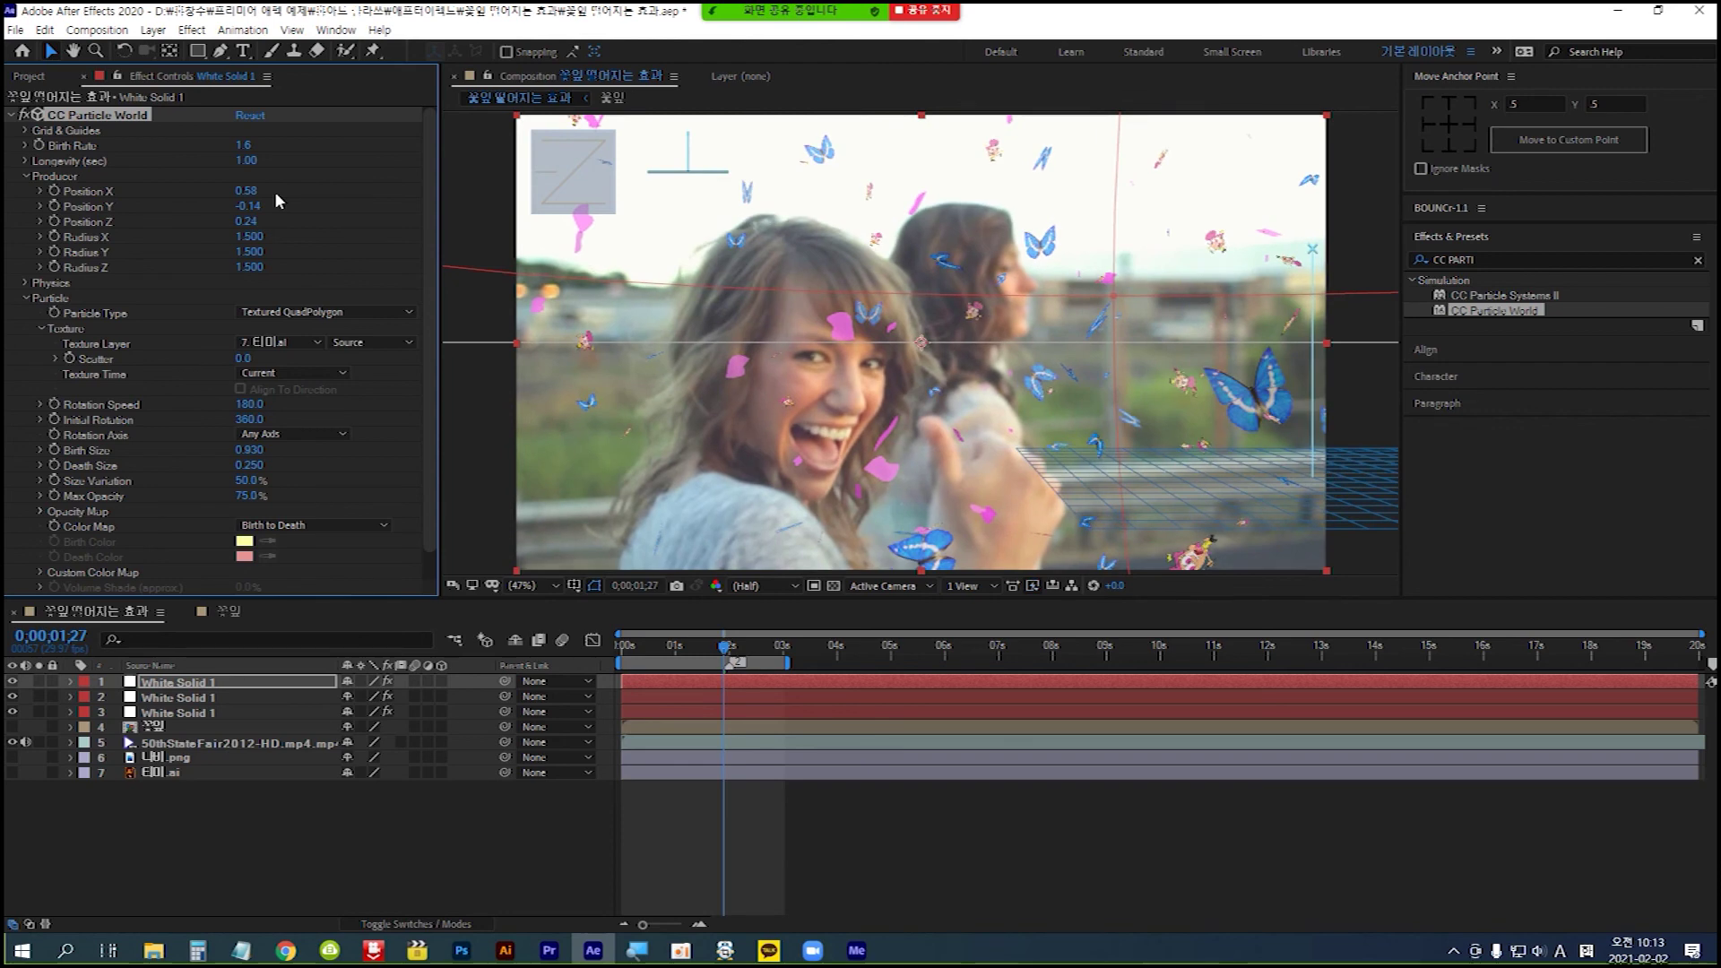
pyautogui.moveTo(726, 647); pyautogui.dragTo(600, 649)
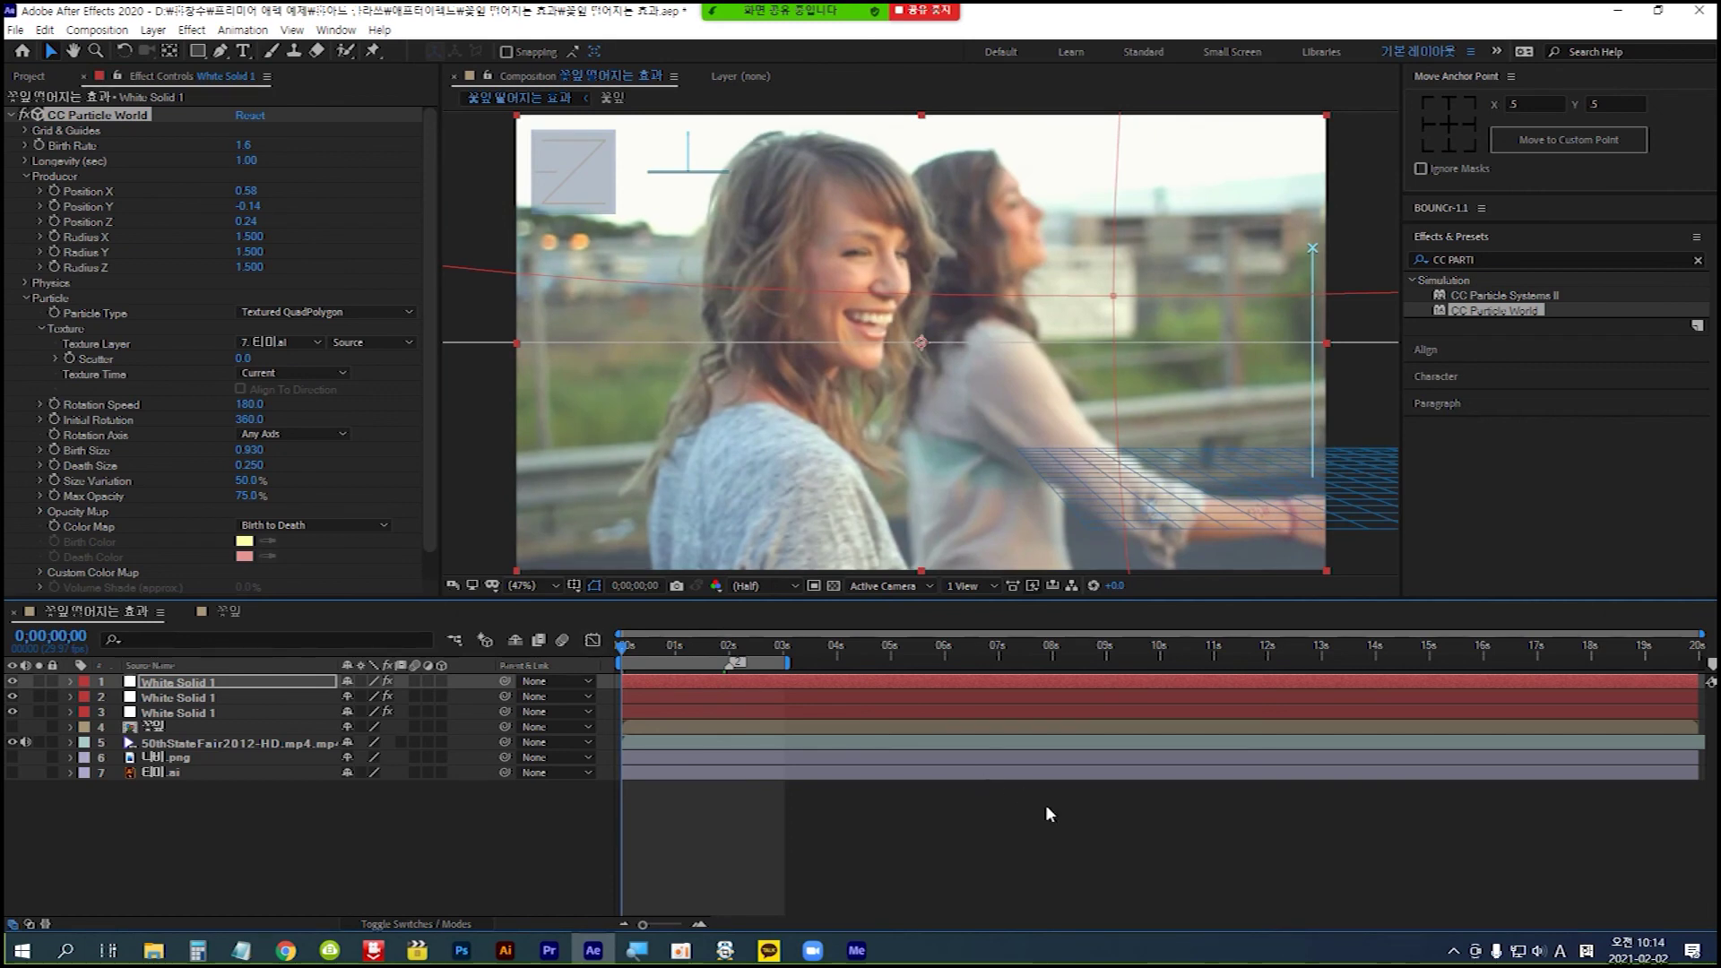
pyautogui.press('space')
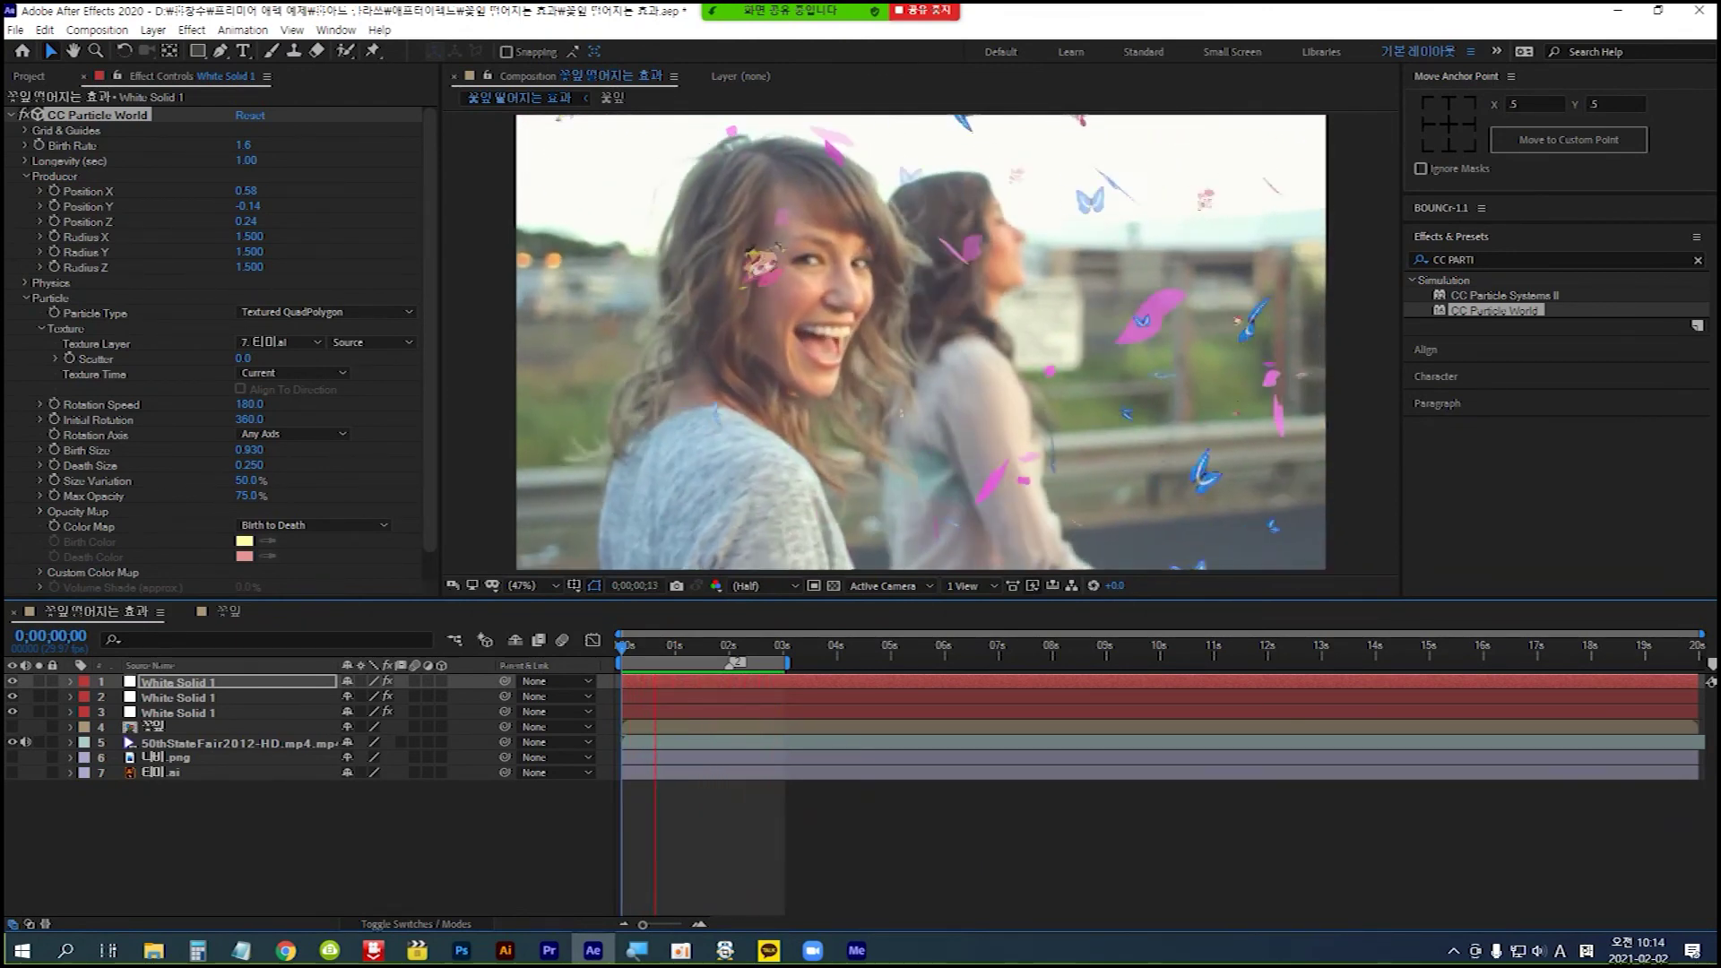
# - Set the butterfly particle layer's Physics Animation to Fire and play the composition to preview the motion
pyautogui.click(225, 697)
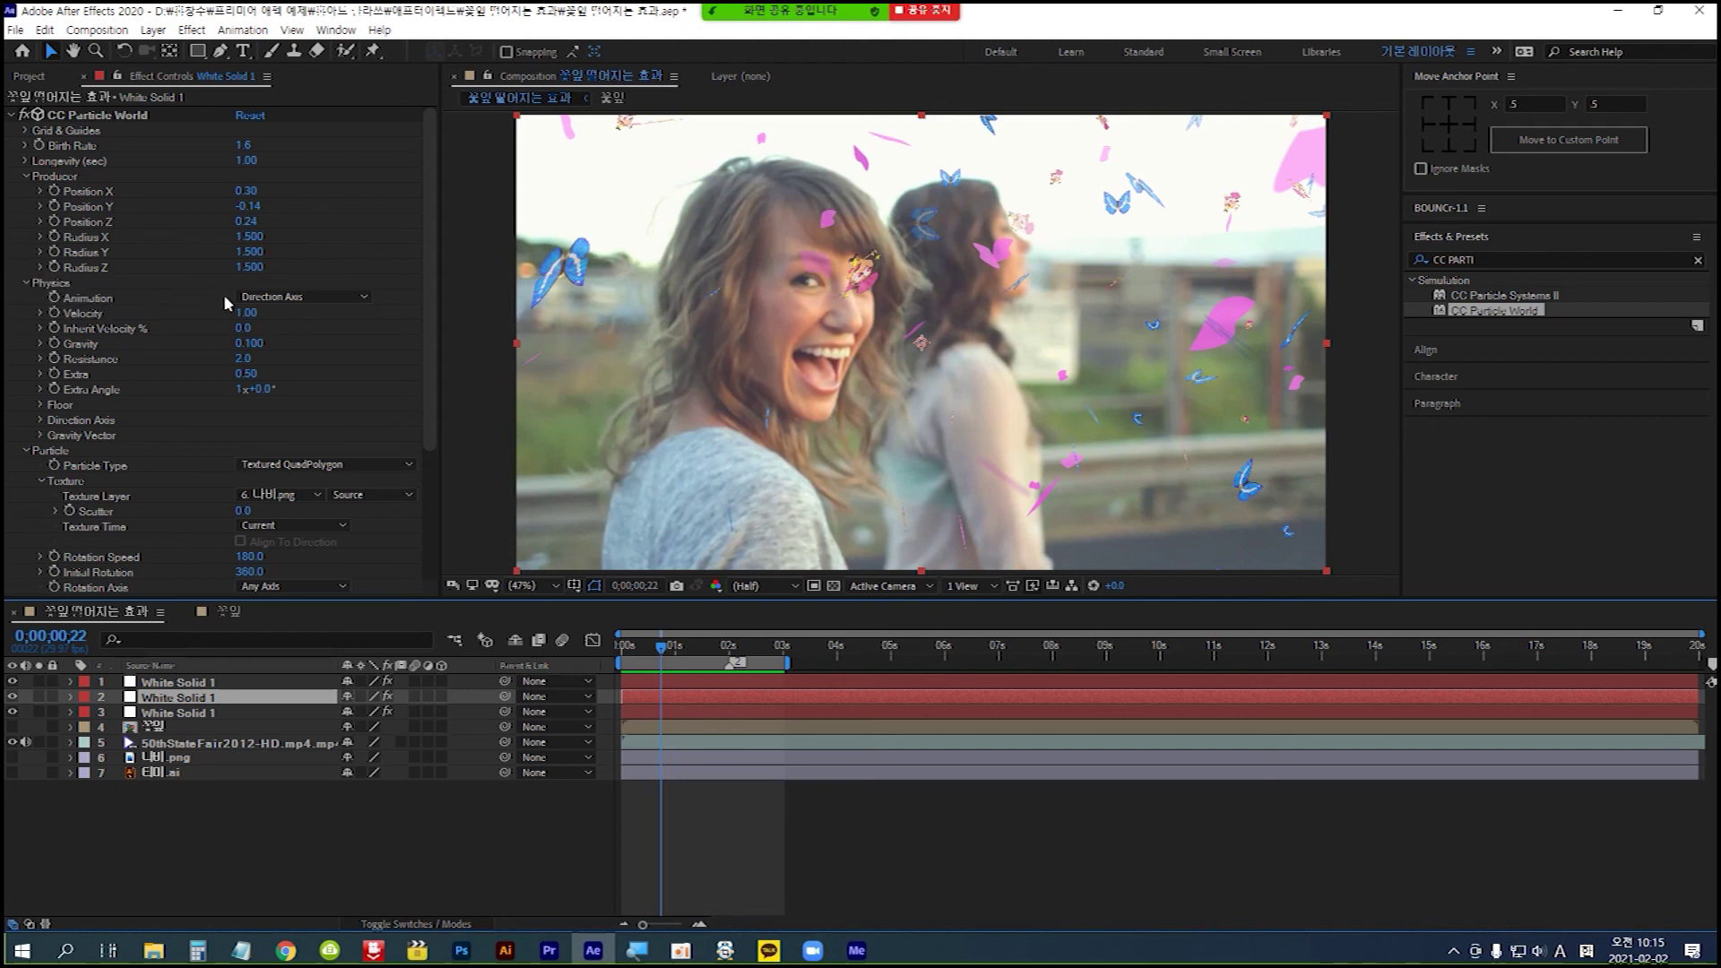
pyautogui.click(363, 298)
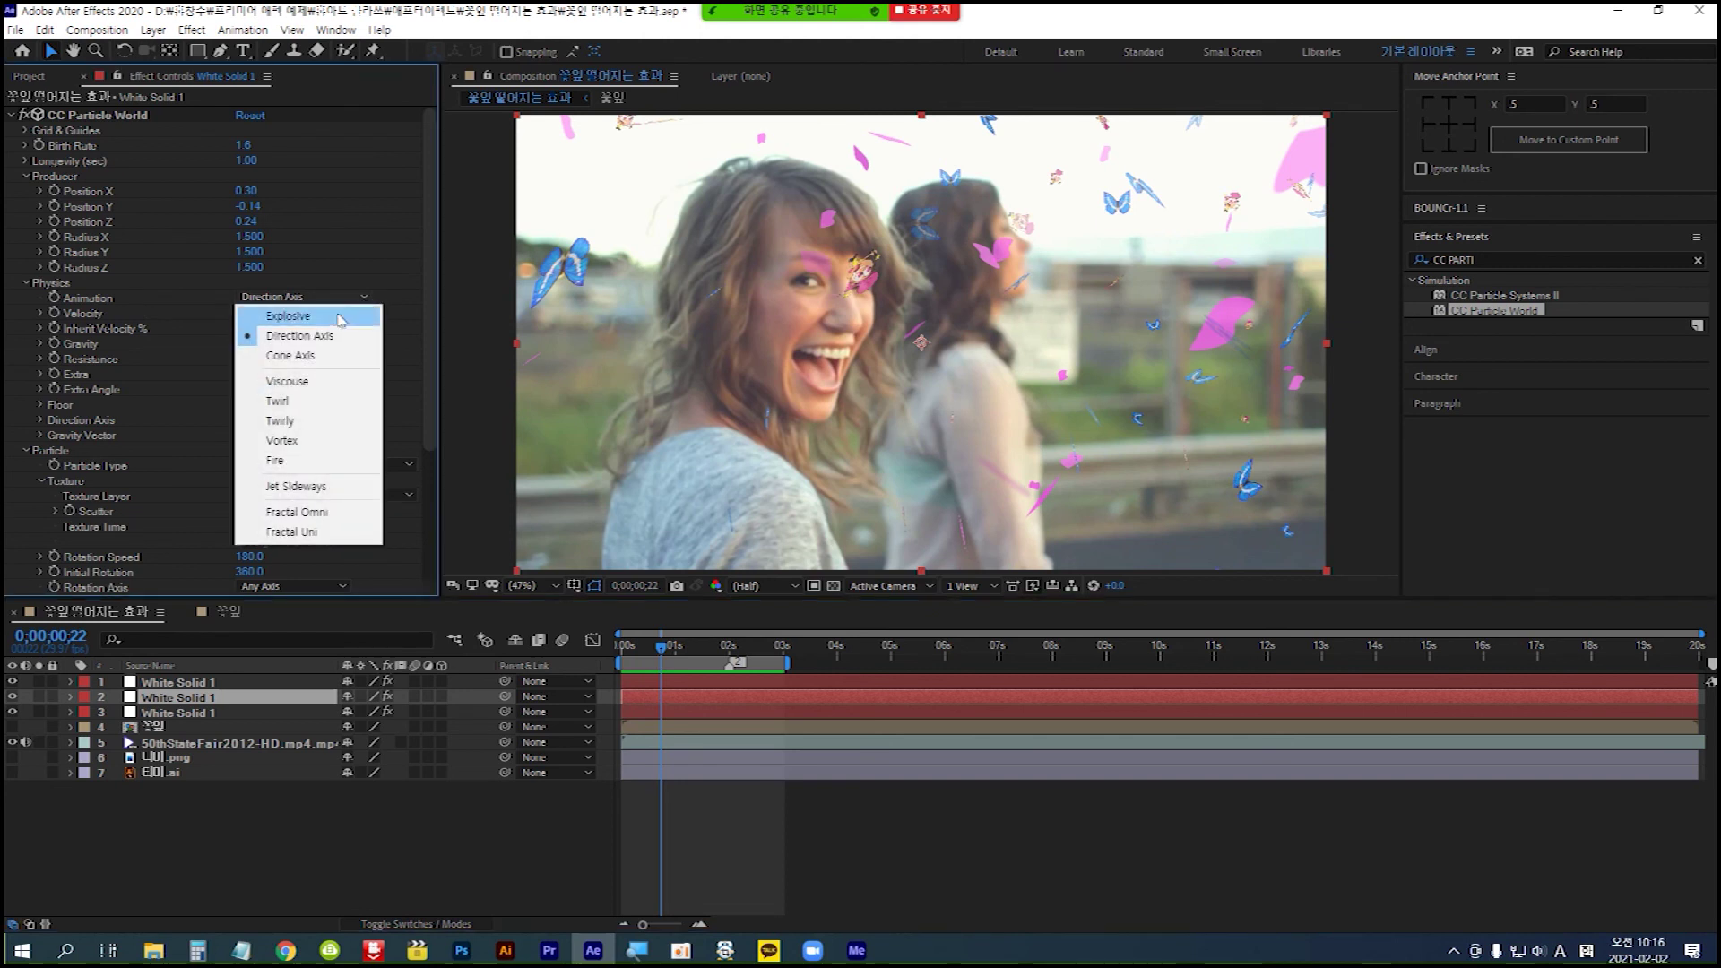
pyautogui.click(305, 460)
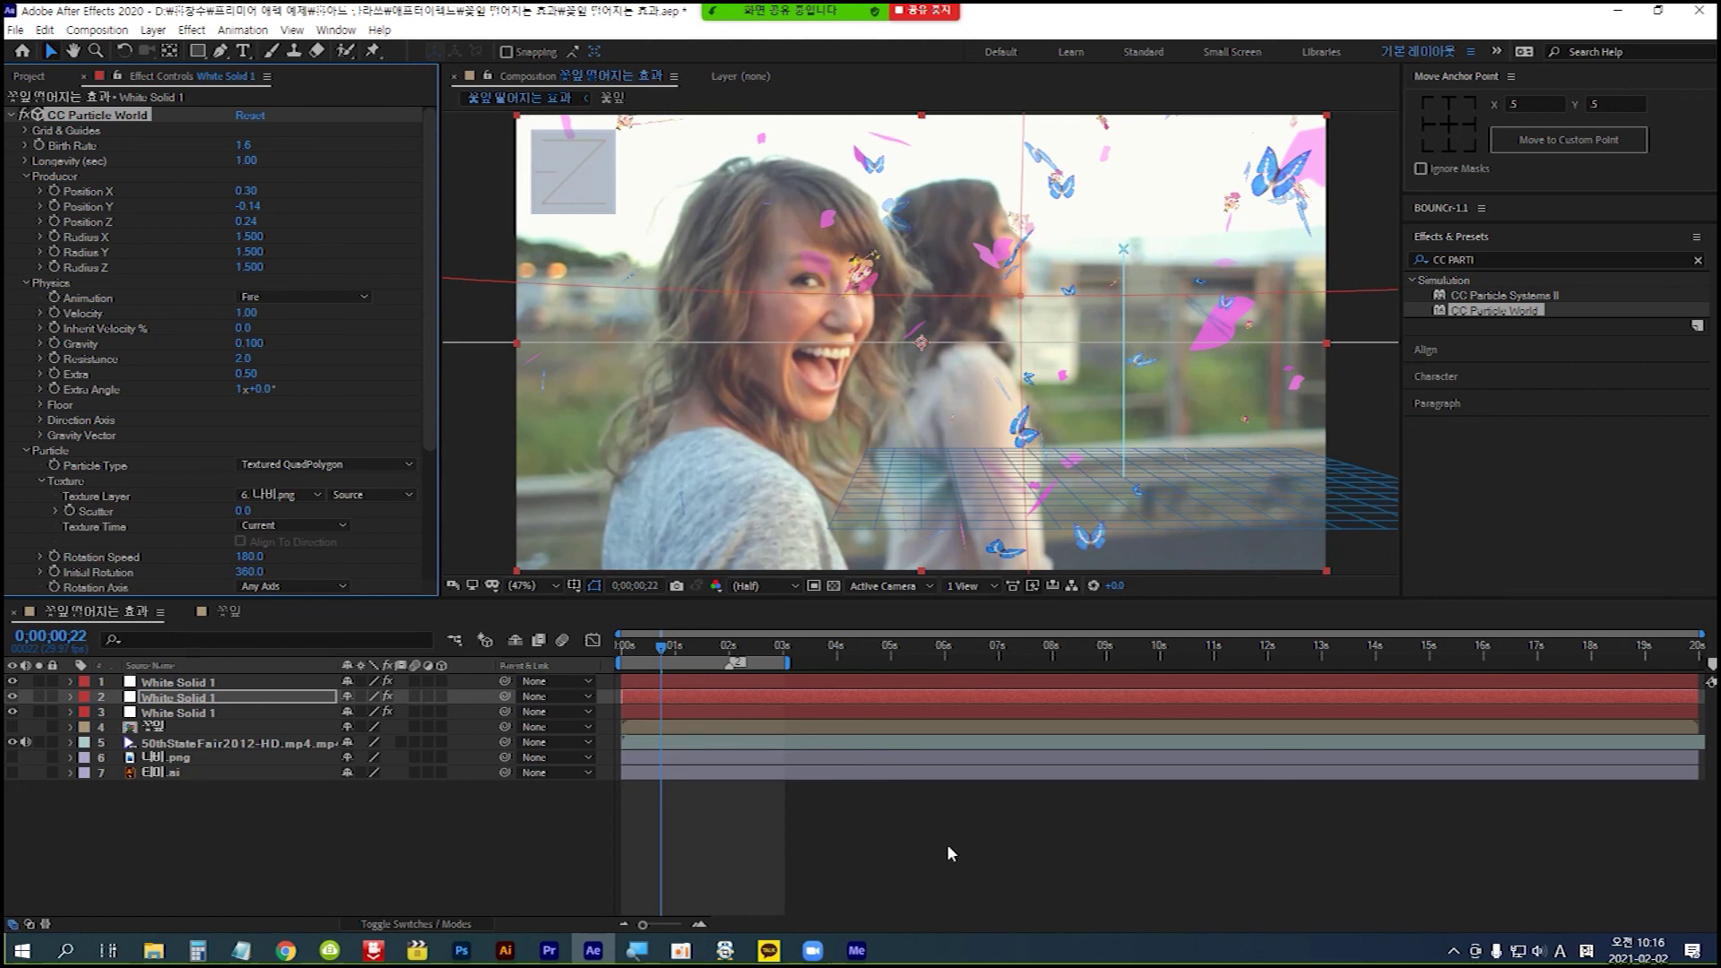
pyautogui.press('space')
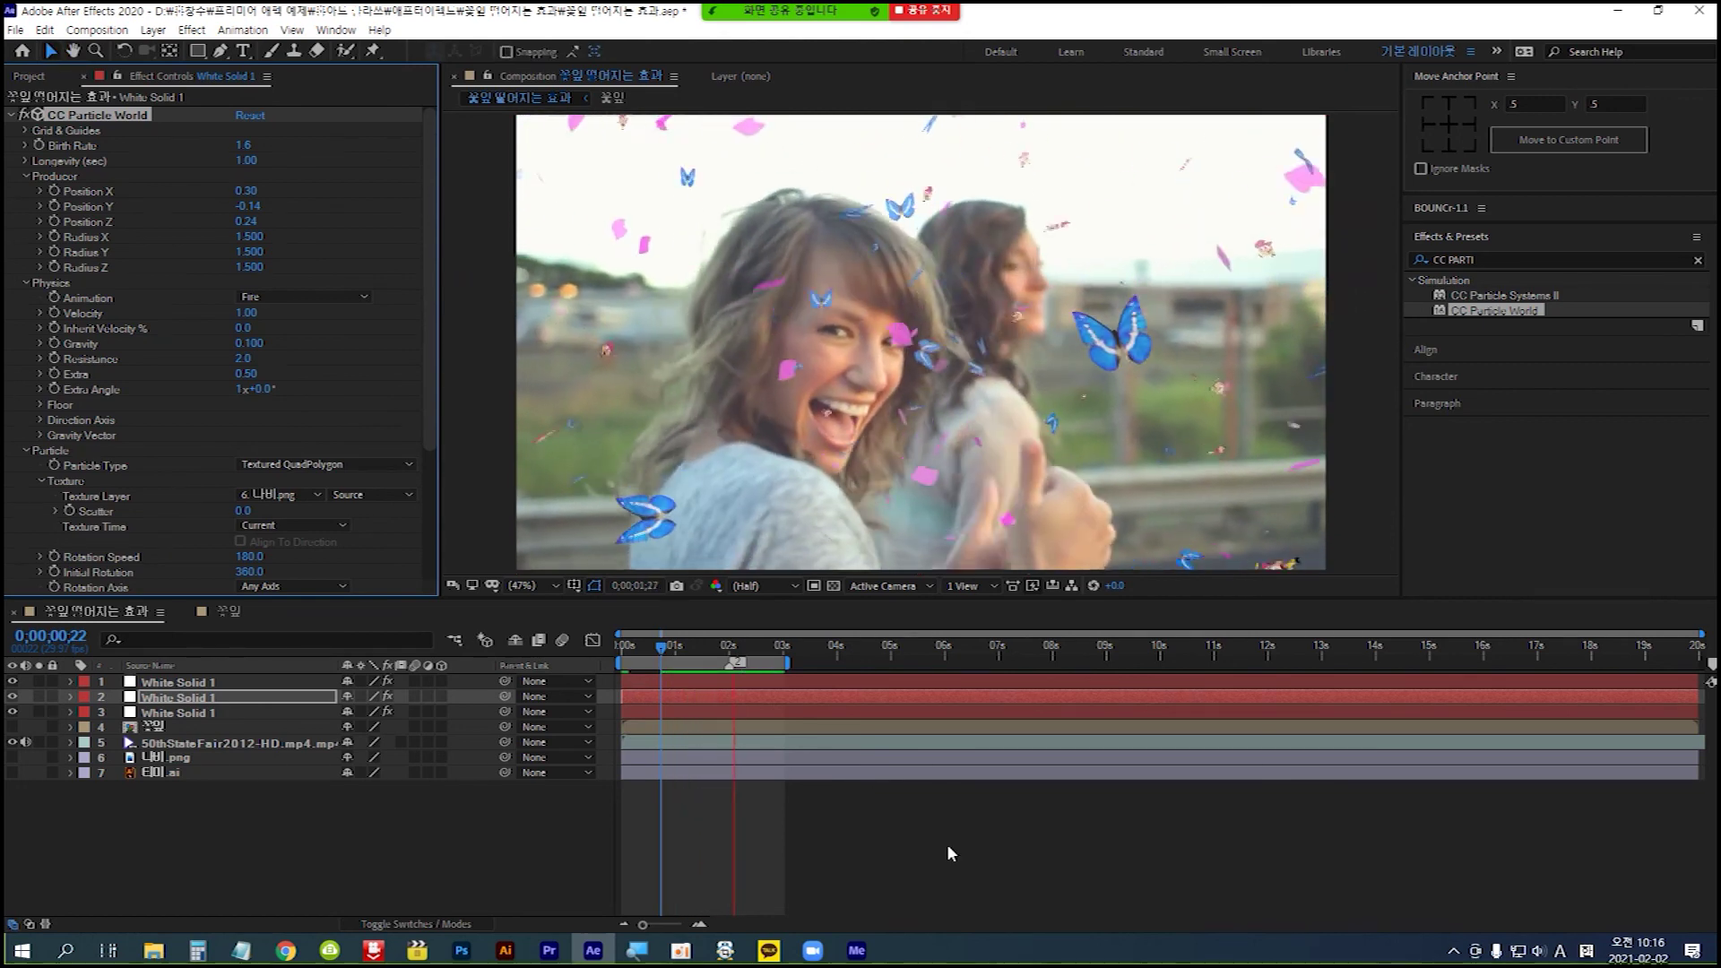